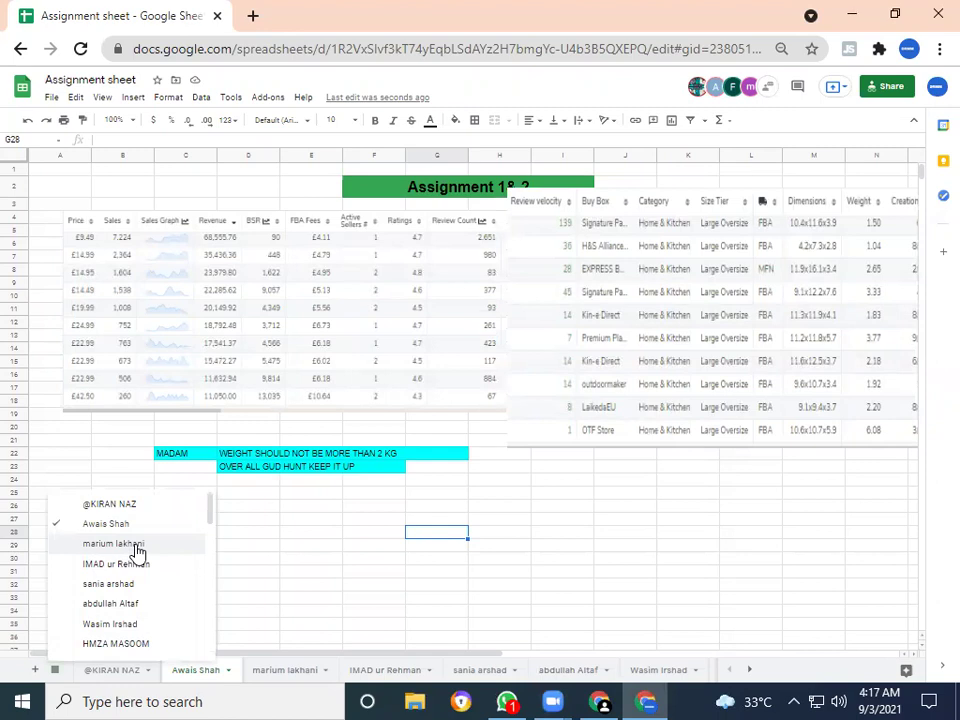
- Open the third sheet in the workbook and review its product data and the trainer's comments in rows 30 to 35
{"action": "left_click", "coordinate": [137, 551]}
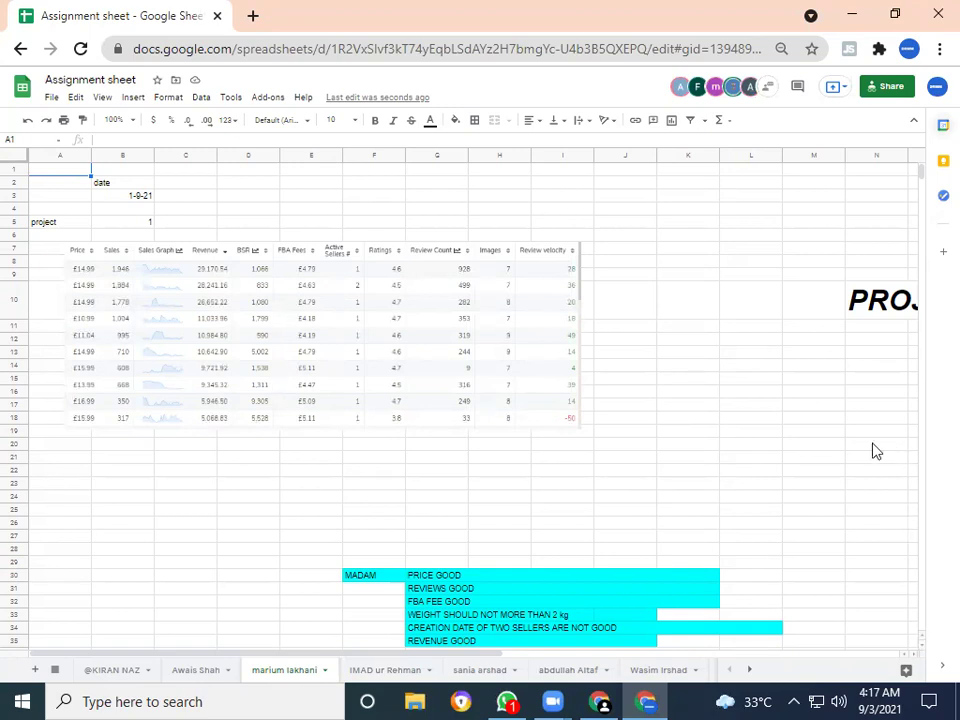
{"action": "left_click", "coordinate": [514, 502]}
{"action": "key", "text": "Page_Down"}
{"action": "key", "text": "Up"}
{"action": "key", "text": "Up"}
{"action": "key", "text": "Up"}
{"action": "key", "text": "Up"}
{"action": "key", "text": "Up"}
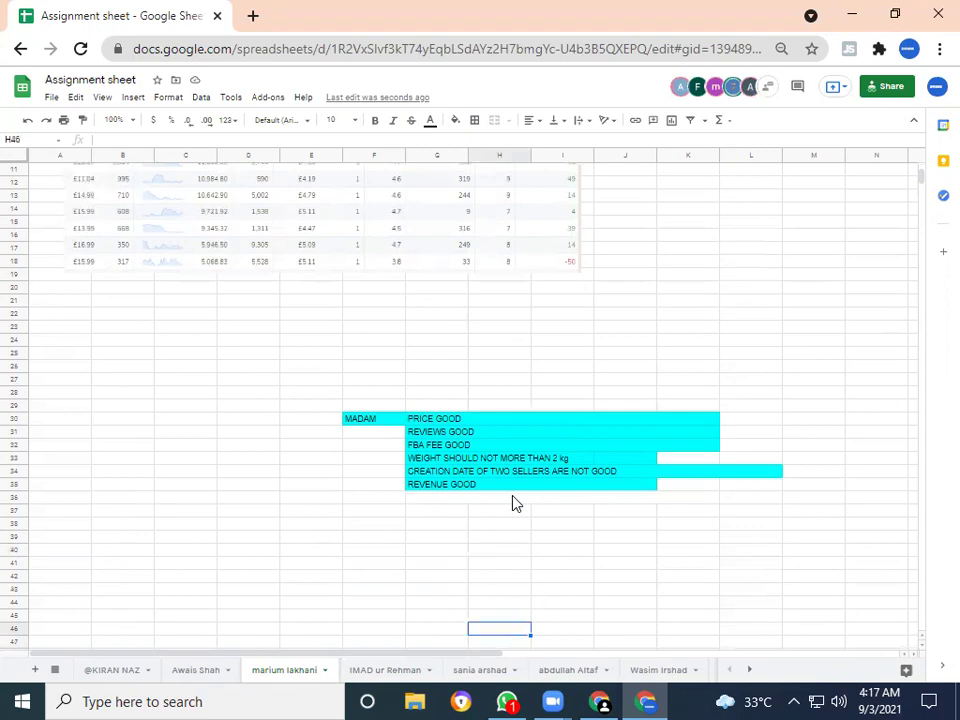
{"action": "key", "text": "Up"}
{"action": "key", "text": "Up"}
{"action": "key", "text": "Up"}
{"action": "key", "text": "Up"}
{"action": "key", "text": "Up"}
{"action": "key", "text": "Up"}
{"action": "key", "text": "Up"}
{"action": "key", "text": "Up"}
{"action": "key", "text": "Up"}
{"action": "key", "text": "Up"}
{"action": "key", "text": "Up"}
{"action": "key", "text": "Up"}
{"action": "key", "text": "Up"}
{"action": "key", "text": "Up"}
{"action": "key", "text": "Up"}
{"action": "key", "text": "Up"}
{"action": "key", "text": "Up"}
{"action": "key", "text": "Up"}
{"action": "key", "text": "Up"}
{"action": "key", "text": "Up"}
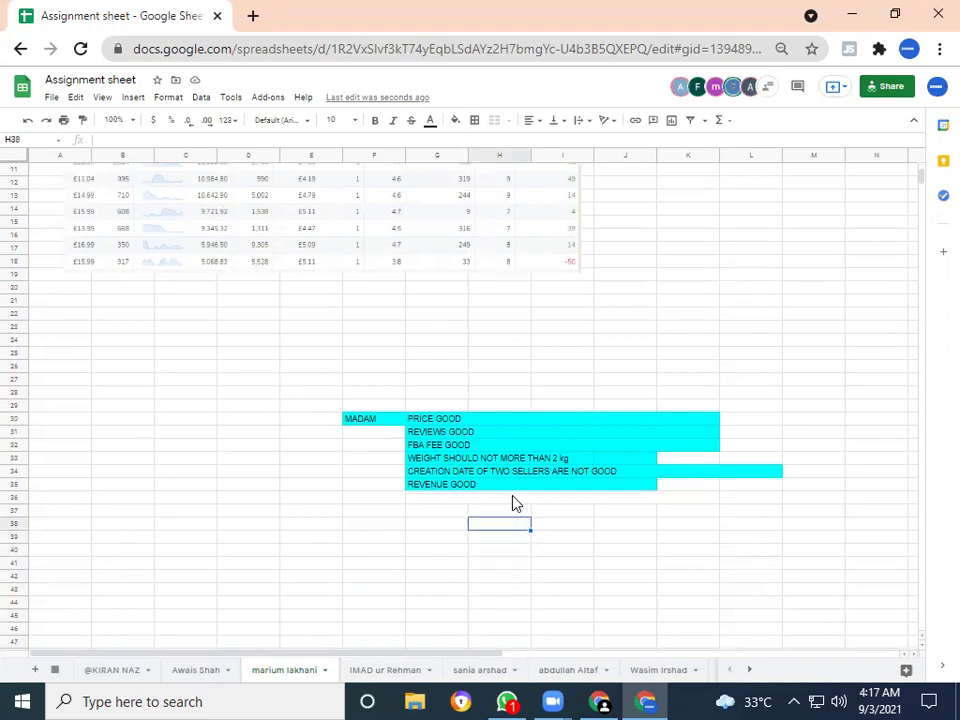
{"action": "key", "text": "Up"}
{"action": "key", "text": "Up"}
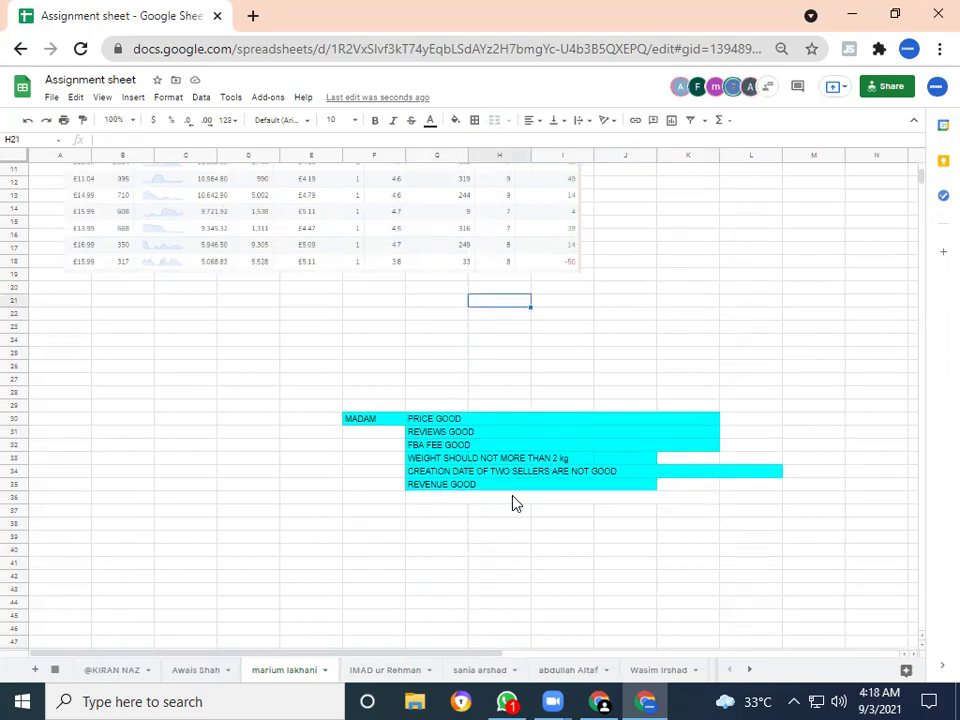
{"action": "key", "text": "Up"}
{"action": "key", "text": "Up"}
{"action": "key", "text": "Up"}
{"action": "key", "text": "Up"}
{"action": "key", "text": "Up"}
{"action": "key", "text": "Up"}
{"action": "key", "text": "Up"}
{"action": "key", "text": "Up"}
{"action": "key", "text": "Up"}
{"action": "key", "text": "Up"}
{"action": "key", "text": "Up"}
{"action": "key", "text": "Up"}
{"action": "key", "text": "Up"}
{"action": "key", "text": "Up"}
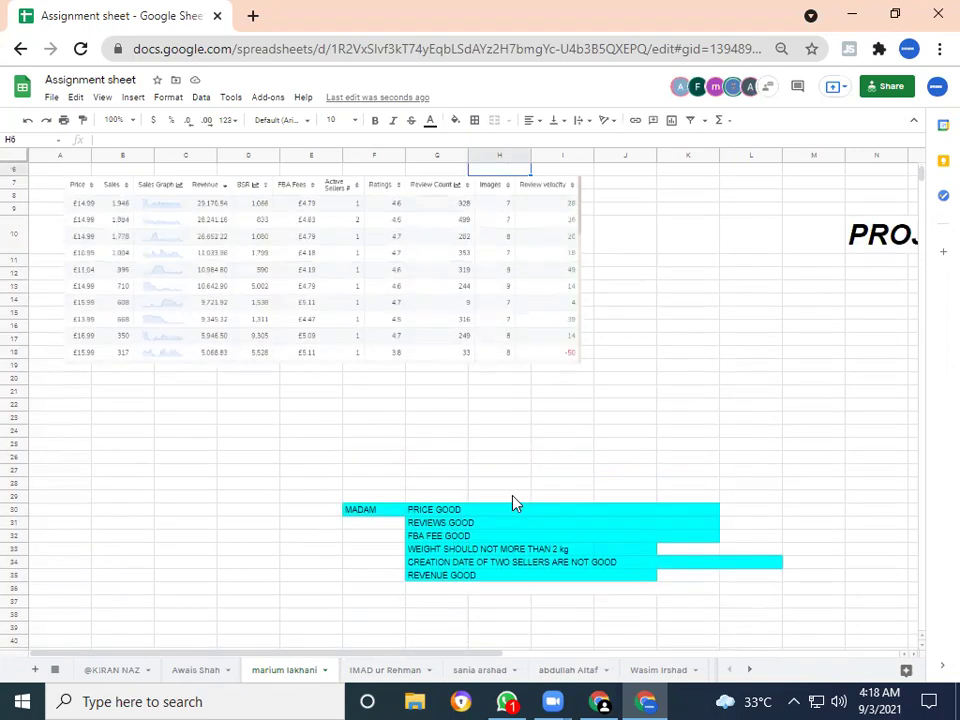
- Enlarge the sales and revenue data image so it extends to column N and down to row 26
{"action": "left_click", "coordinate": [354, 393]}
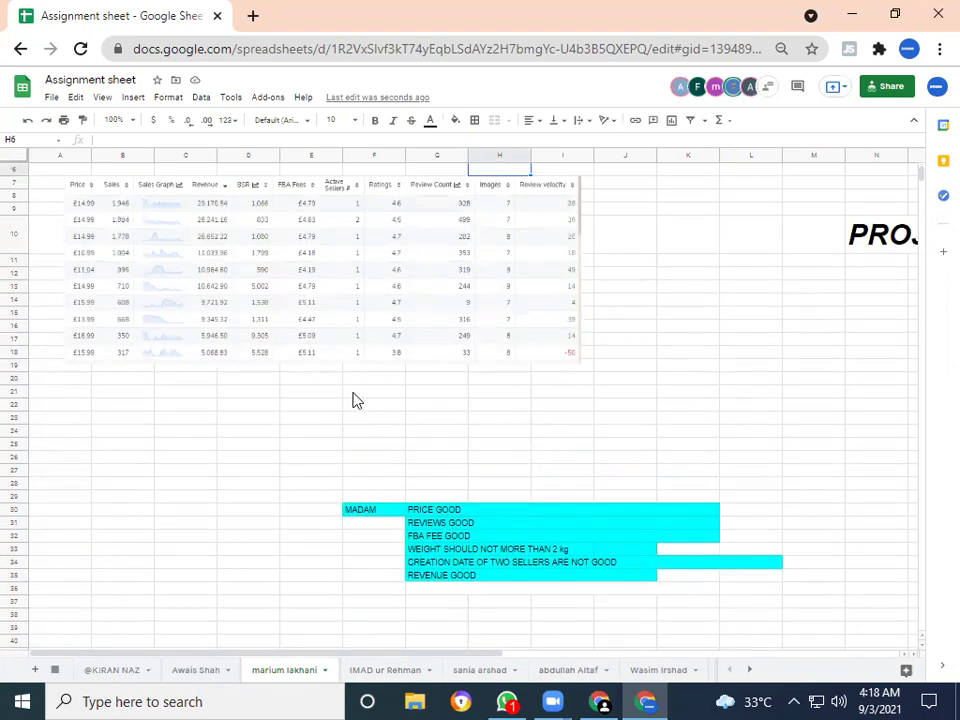
{"action": "left_click", "coordinate": [418, 328]}
{"action": "left_click_drag", "start_coordinate": [580, 366], "coordinate": [861, 466]}
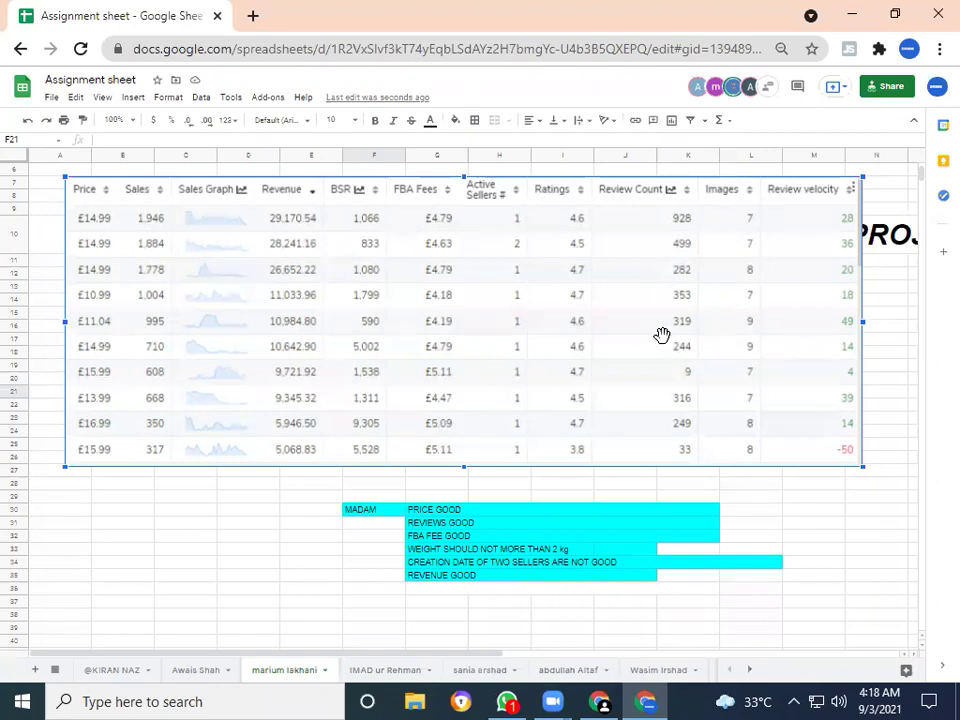
- Move the Buy Box and creation date image beside the sales image and enlarge it to extend to column V, row 27
{"action": "left_click", "coordinate": [773, 494]}
{"action": "key", "text": "Right"}
{"action": "key", "text": "Right"}
{"action": "key", "text": "Right"}
{"action": "key", "text": "Right"}
{"action": "key", "text": "Right"}
{"action": "key", "text": "Right"}
{"action": "key", "text": "Right"}
{"action": "key", "text": "Right"}
{"action": "key", "text": "Right"}
{"action": "key", "text": "Right"}
{"action": "key", "text": "Right"}
{"action": "key", "text": "Right"}
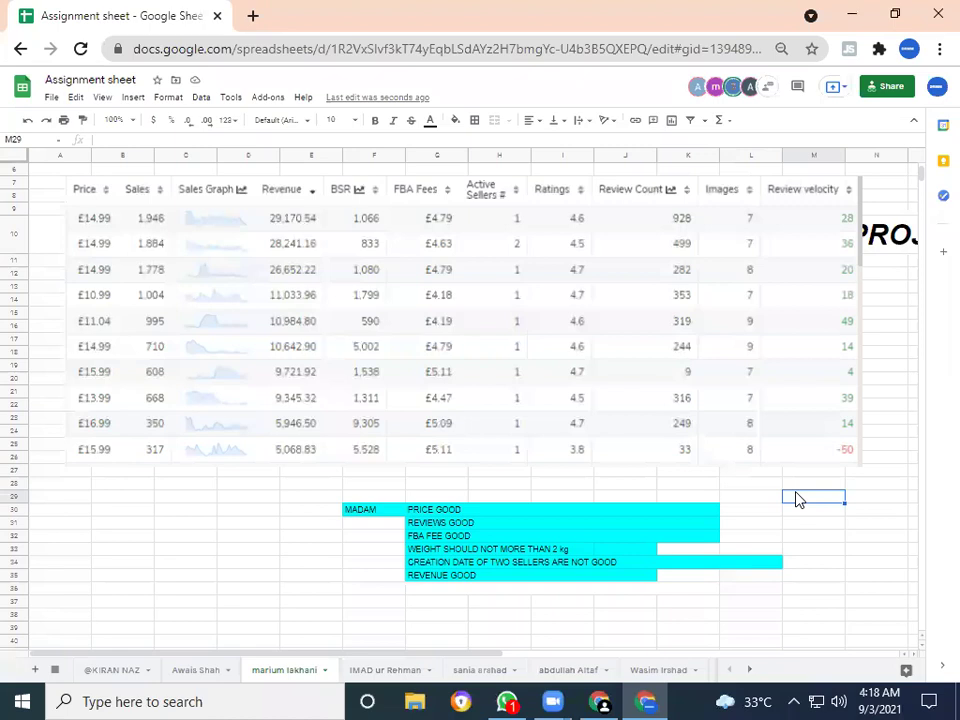
{"action": "left_click", "coordinate": [505, 293]}
{"action": "left_click_drag", "start_coordinate": [347, 264], "coordinate": [272, 193]}
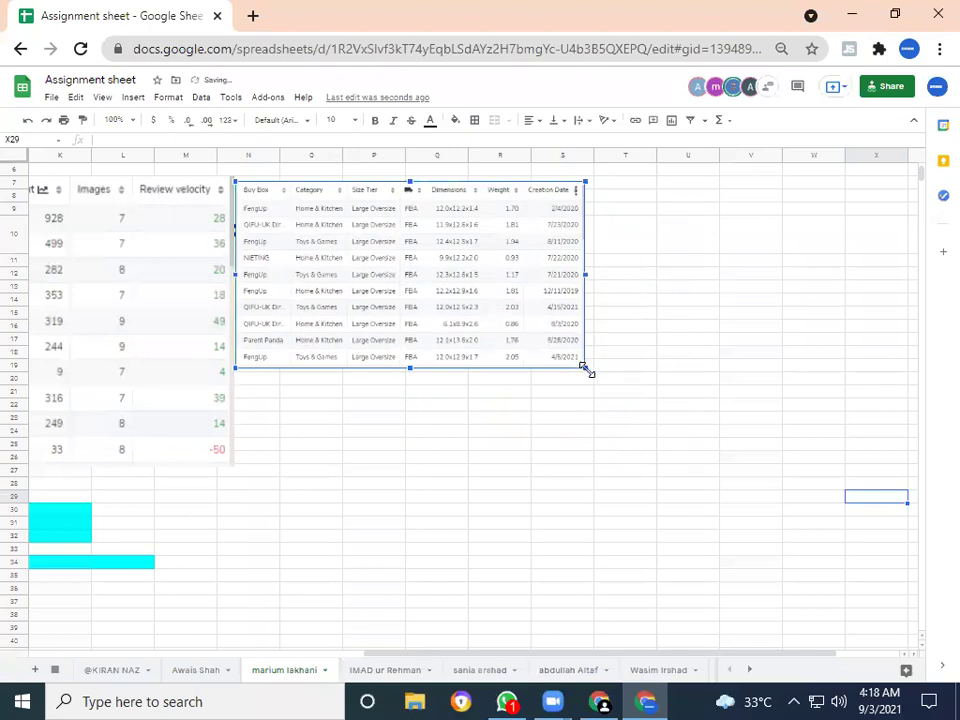
{"action": "left_click_drag", "start_coordinate": [587, 369], "coordinate": [729, 486]}
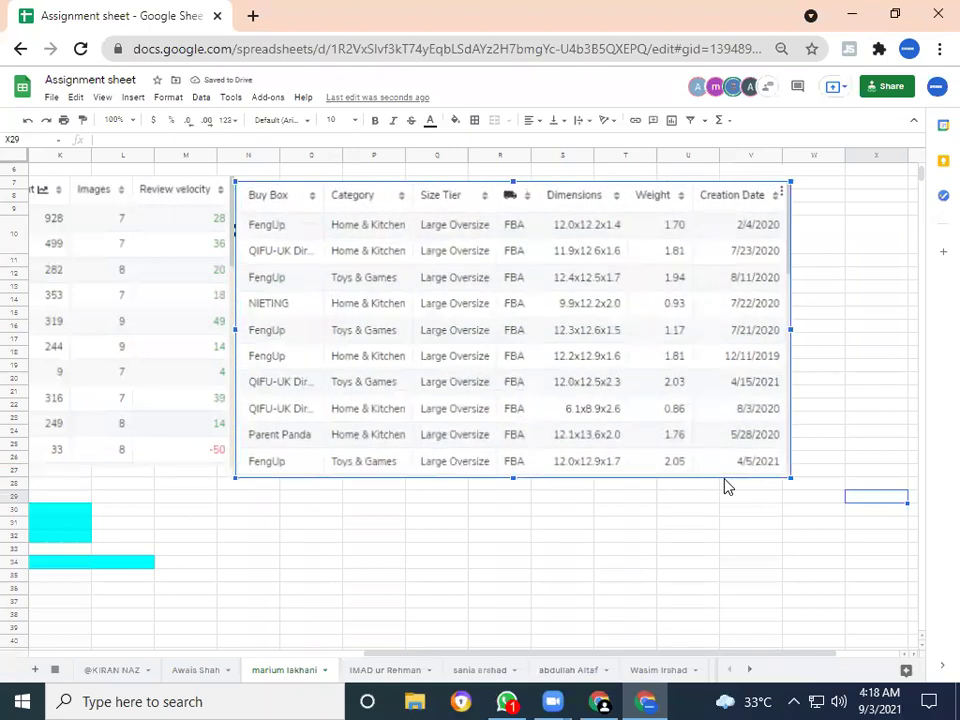
{"action": "left_click", "coordinate": [622, 574]}
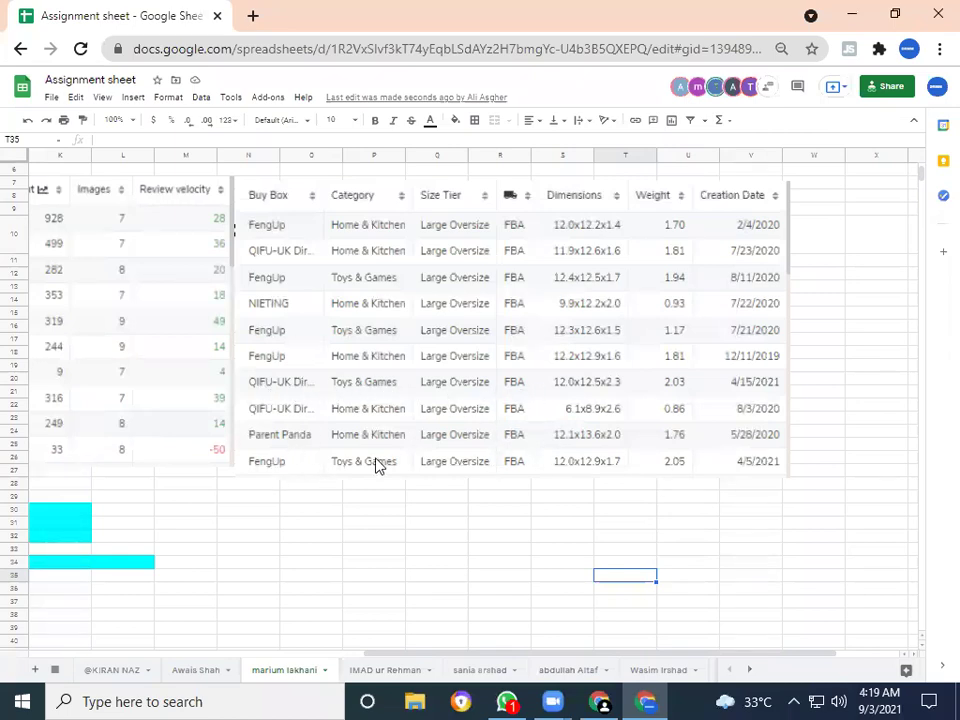
- Shift the Buy Box image slightly right and up so its top aligns with the sales image
{"action": "left_click", "coordinate": [596, 390]}
{"action": "mouse_move", "coordinate": [531, 386]}
{"action": "left_mouse_down"}
{"action": "mouse_move", "coordinate": [559, 388]}
{"action": "mouse_move", "coordinate": [542, 386]}
{"action": "left_mouse_up"}
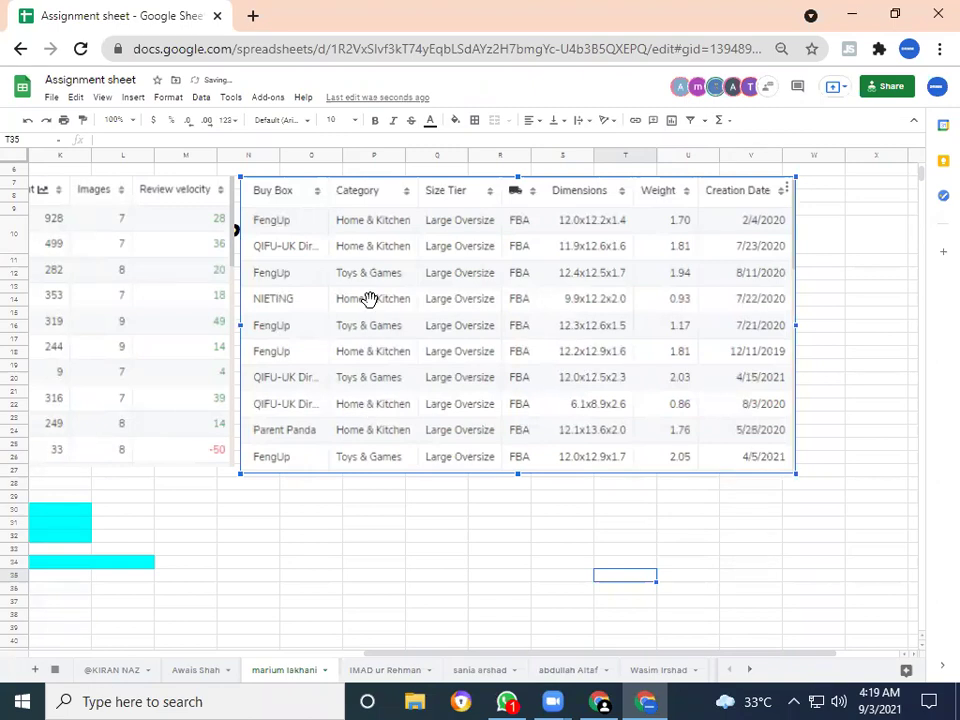
{"action": "left_click", "coordinate": [388, 526]}
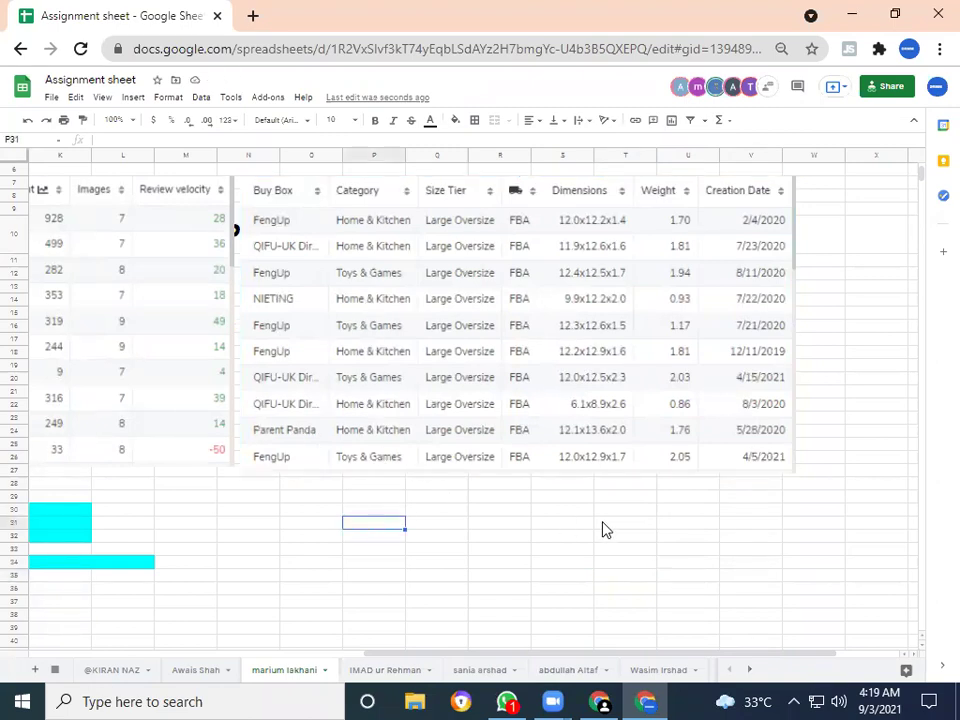
- Review the two data images side by side, from the FBA fees through to the product dimensions, along with the comments
{"action": "key", "text": "Right"}
{"action": "key", "text": "Right"}
{"action": "key", "text": "Right"}
{"action": "key", "text": "Left"}
{"action": "key", "text": "Left"}
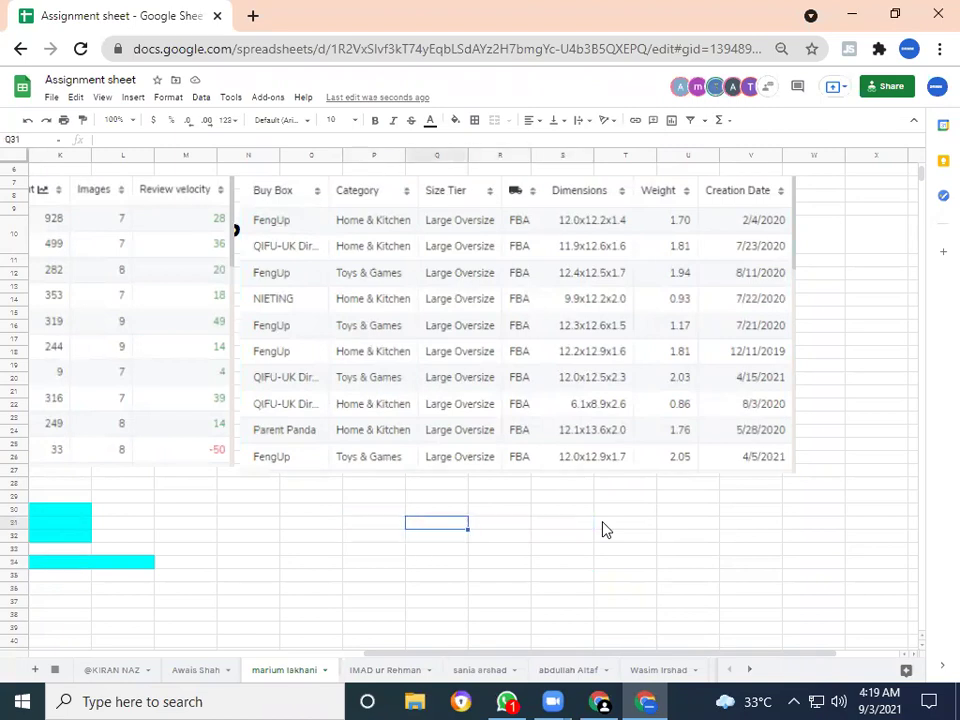
{"action": "key", "text": "Home"}
{"action": "key", "text": "Right"}
{"action": "key", "text": "Right"}
{"action": "key", "text": "Right"}
{"action": "key", "text": "Right"}
{"action": "key", "text": "Right"}
{"action": "key", "text": "Right"}
{"action": "key", "text": "Right"}
{"action": "key", "text": "Right"}
{"action": "key", "text": "Right"}
{"action": "key", "text": "Right"}
{"action": "key", "text": "Right"}
{"action": "key", "text": "Right"}
{"action": "key", "text": "Right"}
{"action": "key", "text": "Right"}
{"action": "key", "text": "Right"}
{"action": "key", "text": "Right"}
{"action": "key", "text": "Right"}
{"action": "key", "text": "Right"}
{"action": "key", "text": "Right"}
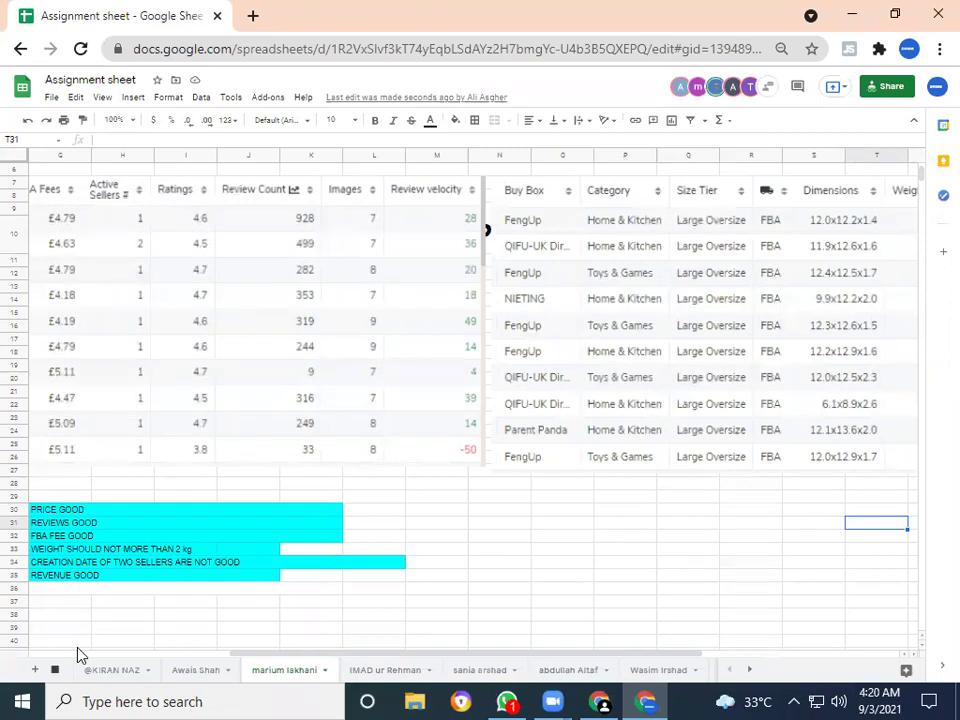
- Open the fourth sheet in the workbook and review its product data and the comments in row 22
{"action": "left_click", "coordinate": [56, 669]}
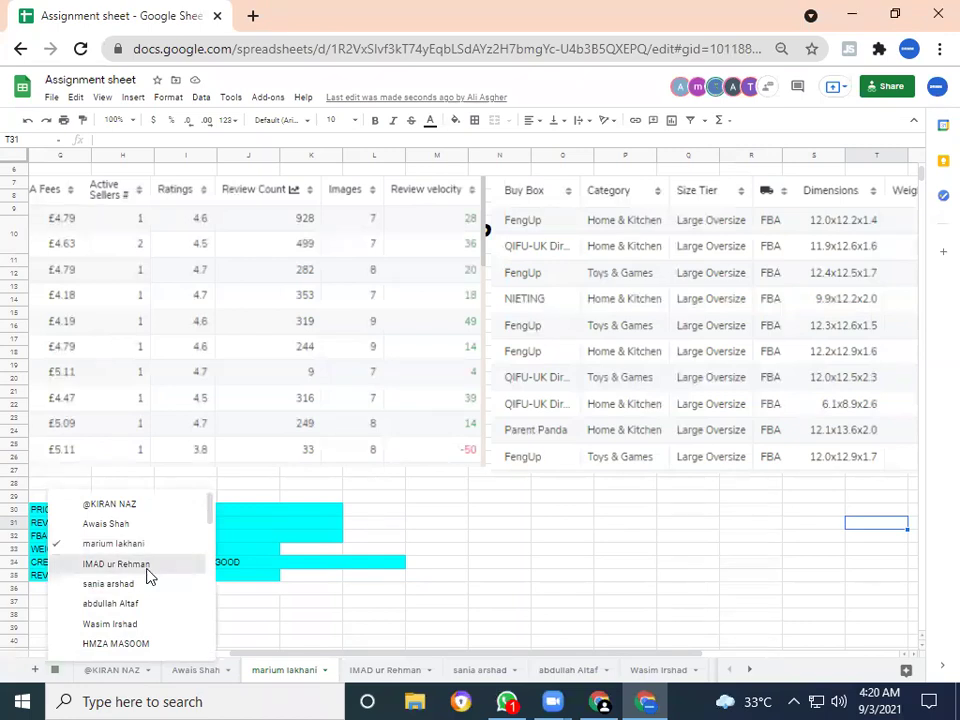
{"action": "left_click", "coordinate": [146, 570]}
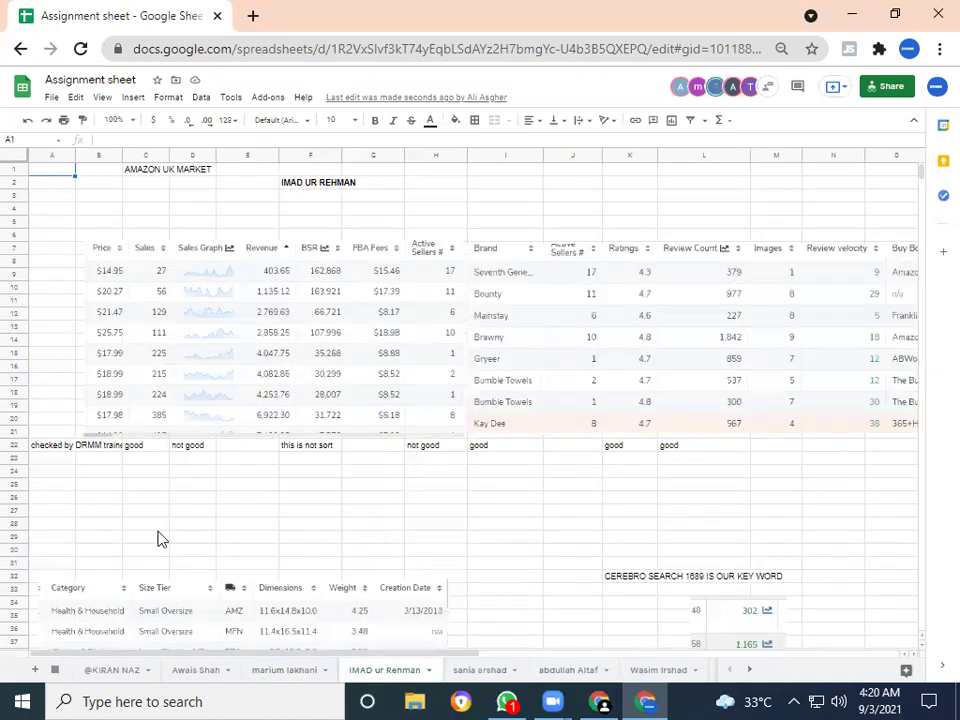
{"action": "left_click", "coordinate": [258, 500]}
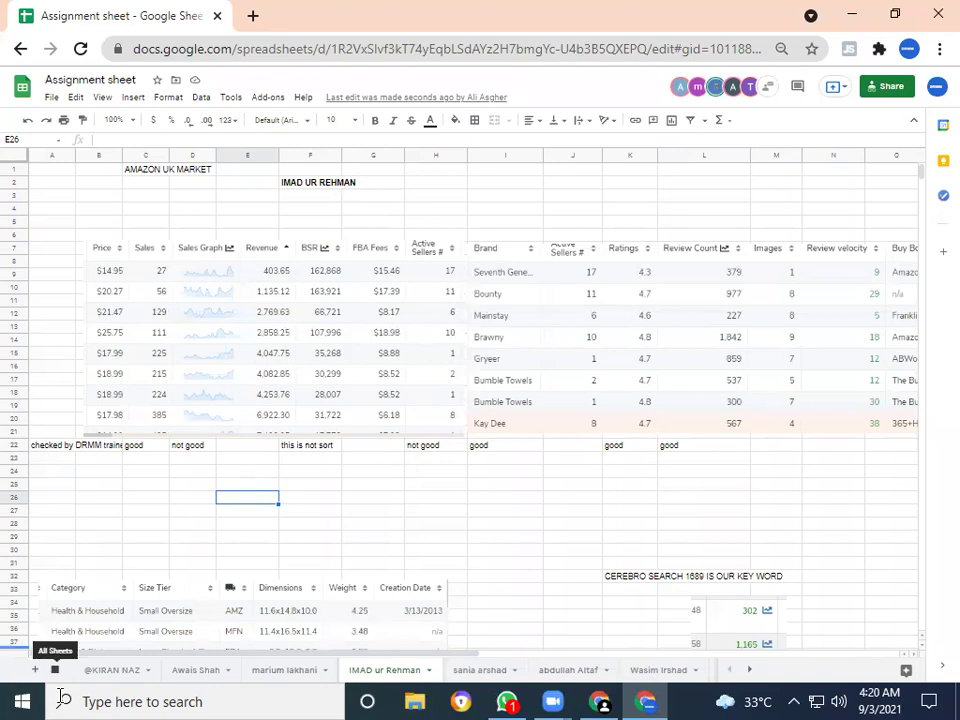
{"action": "left_click", "coordinate": [212, 534]}
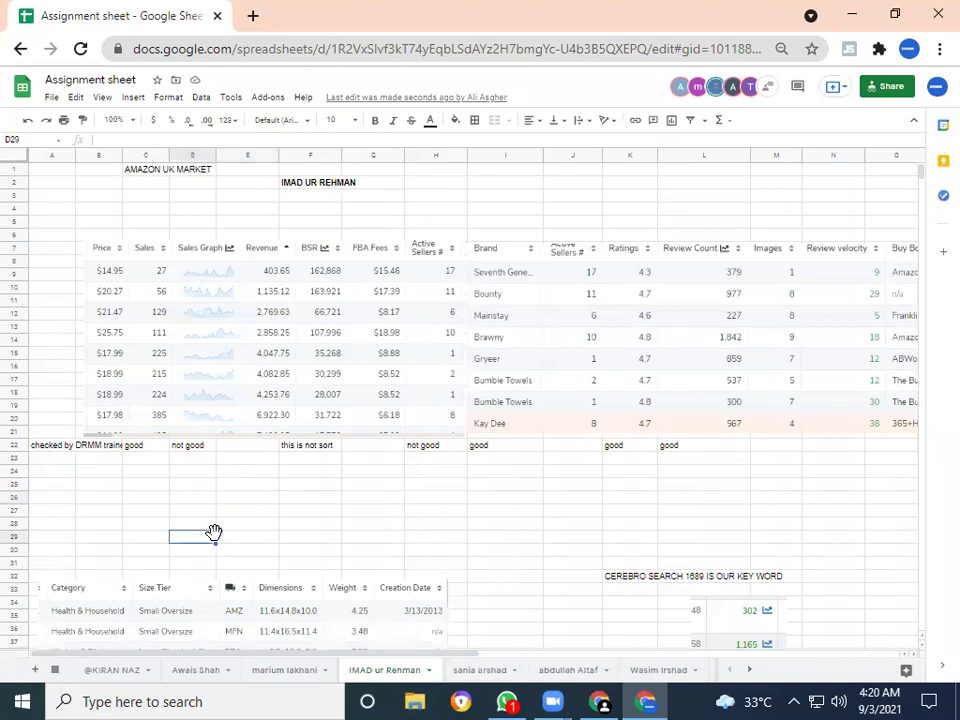
- Examine the size, weight and creation date image and the Cerebro and Magnet search images further down the sheet
{"action": "scroll", "coordinate": [214, 540], "scroll_direction": "down", "scroll_amount": 2}
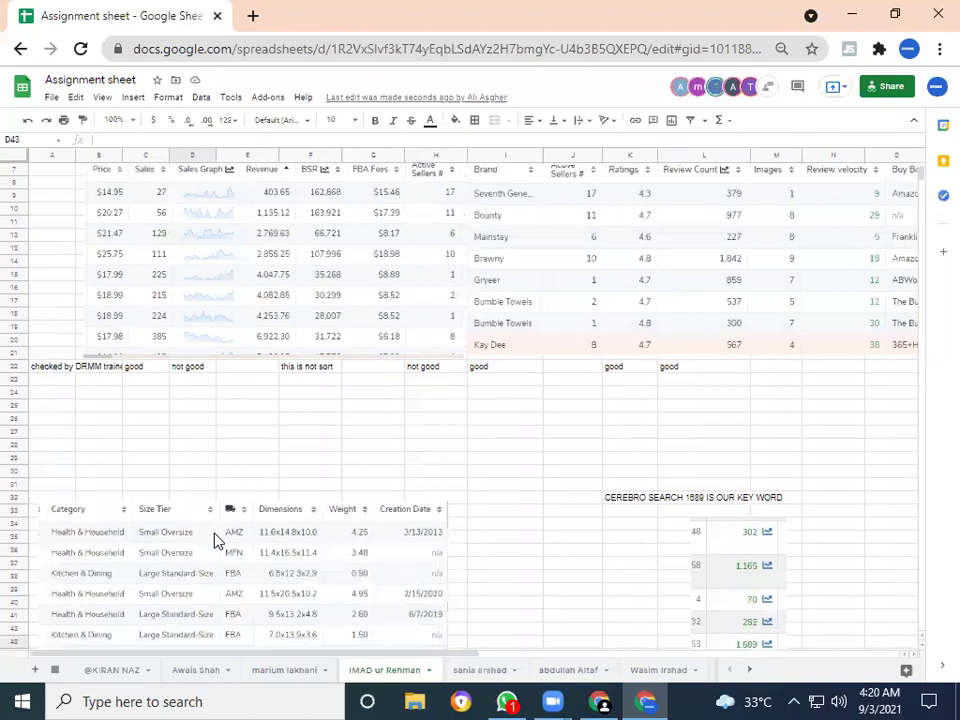
{"action": "key", "text": "Down"}
{"action": "key", "text": "Down"}
{"action": "key", "text": "Down"}
{"action": "key", "text": "Down"}
{"action": "key", "text": "Down"}
{"action": "key", "text": "Down"}
{"action": "key", "text": "Down"}
{"action": "key", "text": "Down"}
{"action": "key", "text": "Down"}
{"action": "key", "text": "Down"}
{"action": "key", "text": "Down"}
{"action": "key", "text": "Down"}
{"action": "key", "text": "Down"}
{"action": "key", "text": "Down"}
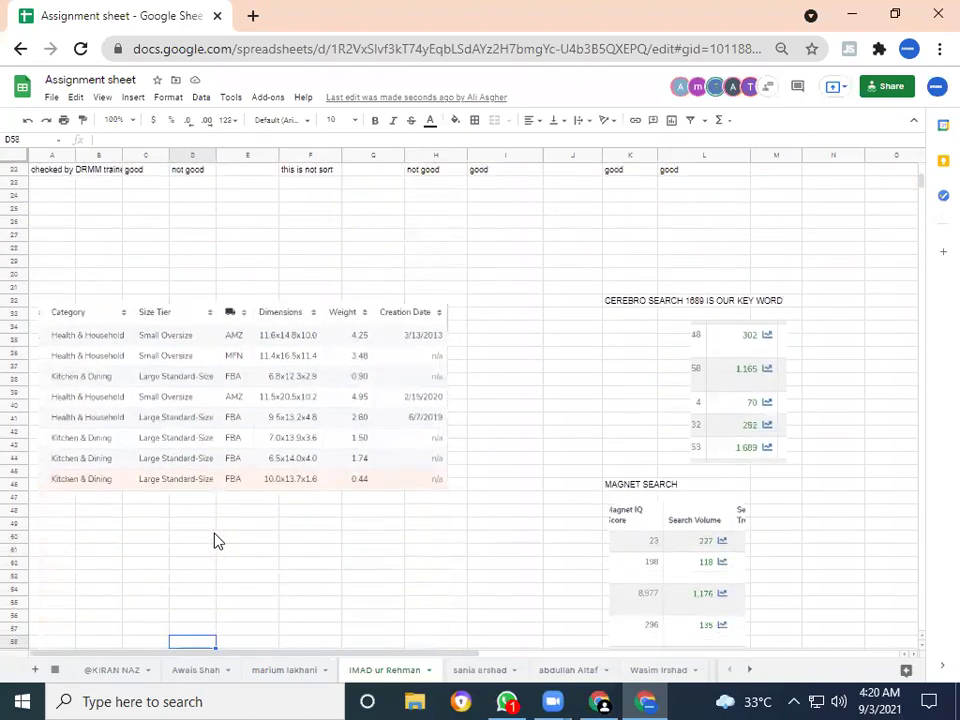
{"action": "key", "text": "Down"}
{"action": "key", "text": "Down"}
{"action": "key", "text": "Down"}
{"action": "key", "text": "Down"}
{"action": "key", "text": "Down"}
{"action": "key", "text": "Up"}
{"action": "key", "text": "Up"}
{"action": "key", "text": "Up"}
{"action": "key", "text": "Up"}
{"action": "key", "text": "Up"}
{"action": "key", "text": "Up"}
{"action": "key", "text": "Up"}
{"action": "key", "text": "Up"}
{"action": "key", "text": "Up"}
{"action": "key", "text": "Up"}
{"action": "key", "text": "Up"}
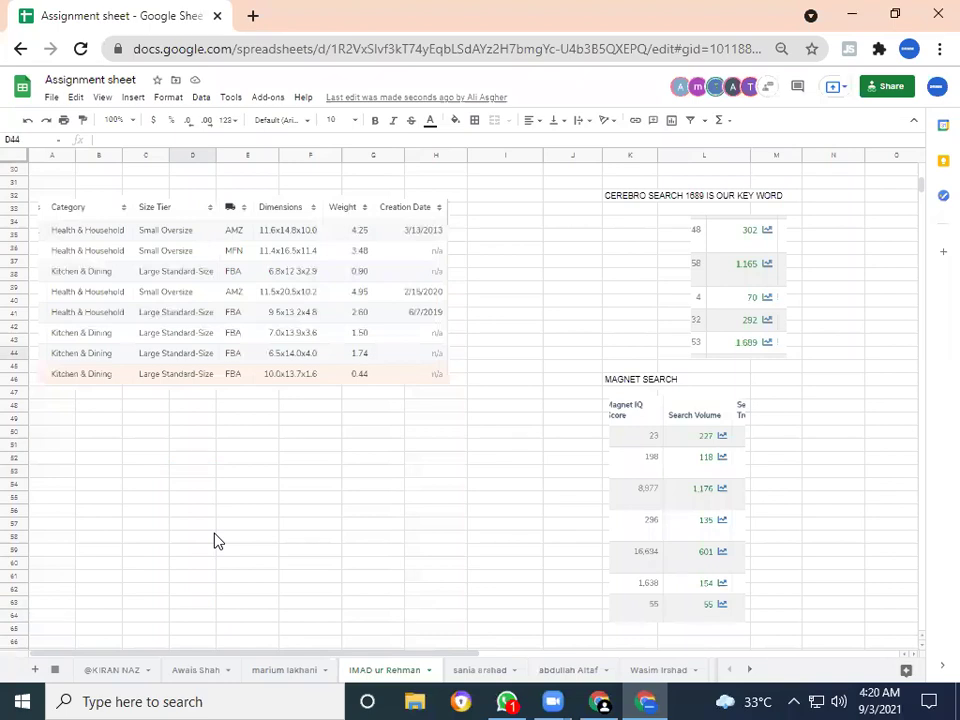
{"action": "key", "text": "Up"}
{"action": "key", "text": "Up"}
{"action": "key", "text": "Up"}
{"action": "key", "text": "Up"}
{"action": "key", "text": "Up"}
{"action": "key", "text": "Up"}
{"action": "key", "text": "Up"}
{"action": "key", "text": "Up"}
{"action": "key", "text": "Up"}
{"action": "key", "text": "Up"}
{"action": "key", "text": "Up"}
{"action": "key", "text": "Up"}
{"action": "key", "text": "Up"}
{"action": "key", "text": "Up"}
{"action": "key", "text": "Up"}
{"action": "key", "text": "Up"}
{"action": "key", "text": "Up"}
{"action": "key", "text": "Up"}
{"action": "key", "text": "Up"}
{"action": "key", "text": "Up"}
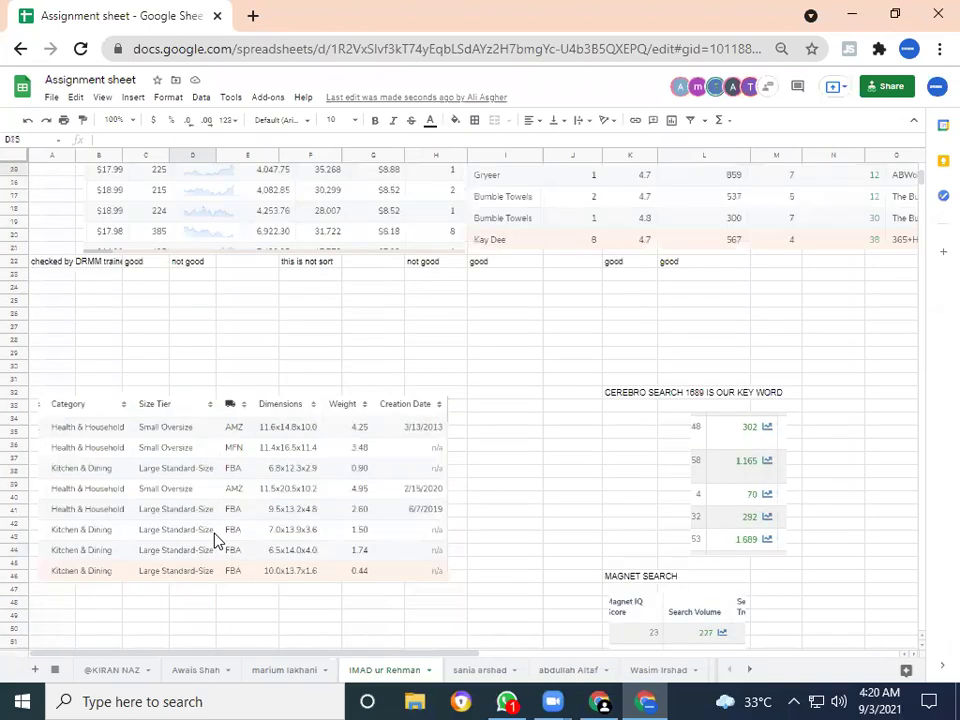
- Move the Cerebro search image up and right to columns M and N, around rows 26 to 37
{"action": "left_click", "coordinate": [212, 538]}
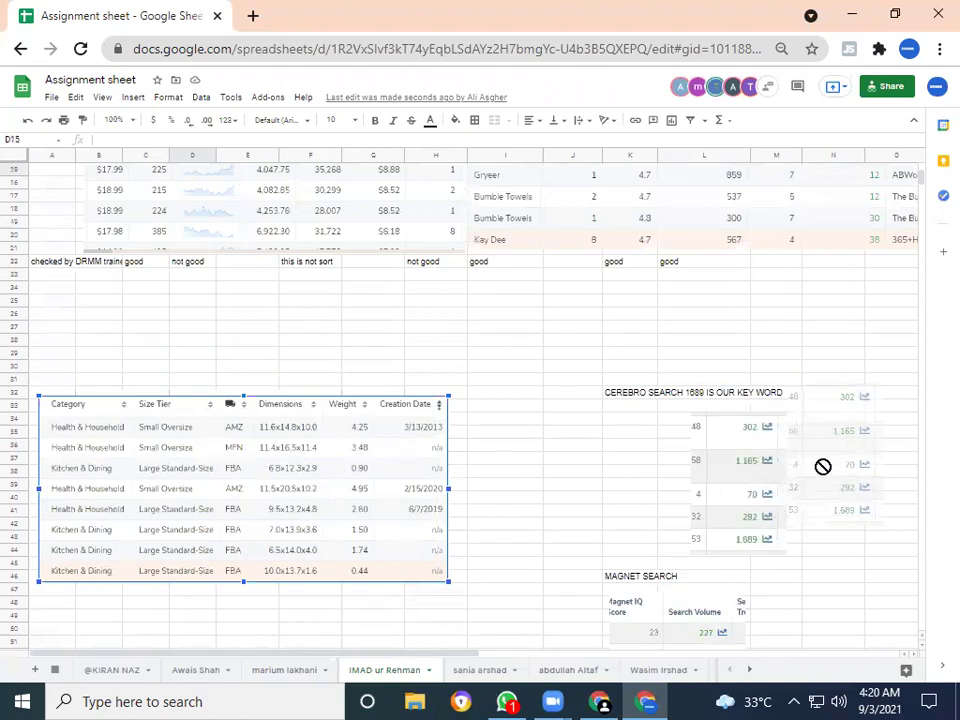
{"action": "left_click", "coordinate": [733, 480]}
{"action": "left_click_drag", "start_coordinate": [733, 480], "coordinate": [930, 370]}
{"action": "mouse_move", "coordinate": [831, 401]}
{"action": "left_mouse_down"}
{"action": "mouse_move", "coordinate": [857, 401]}
{"action": "mouse_move", "coordinate": [842, 382]}
{"action": "left_mouse_up"}
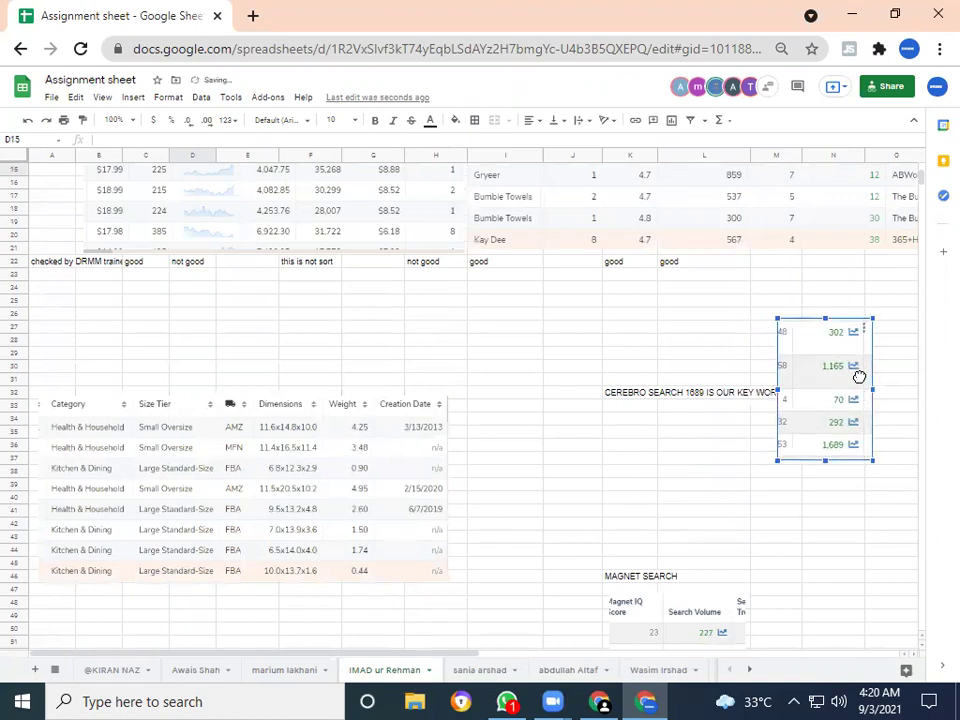
- Move the Magnet search image up beneath the Cerebro heading and shift the Cerebro image right, clear of that heading
{"action": "left_click_drag", "start_coordinate": [681, 604], "coordinate": [687, 412]}
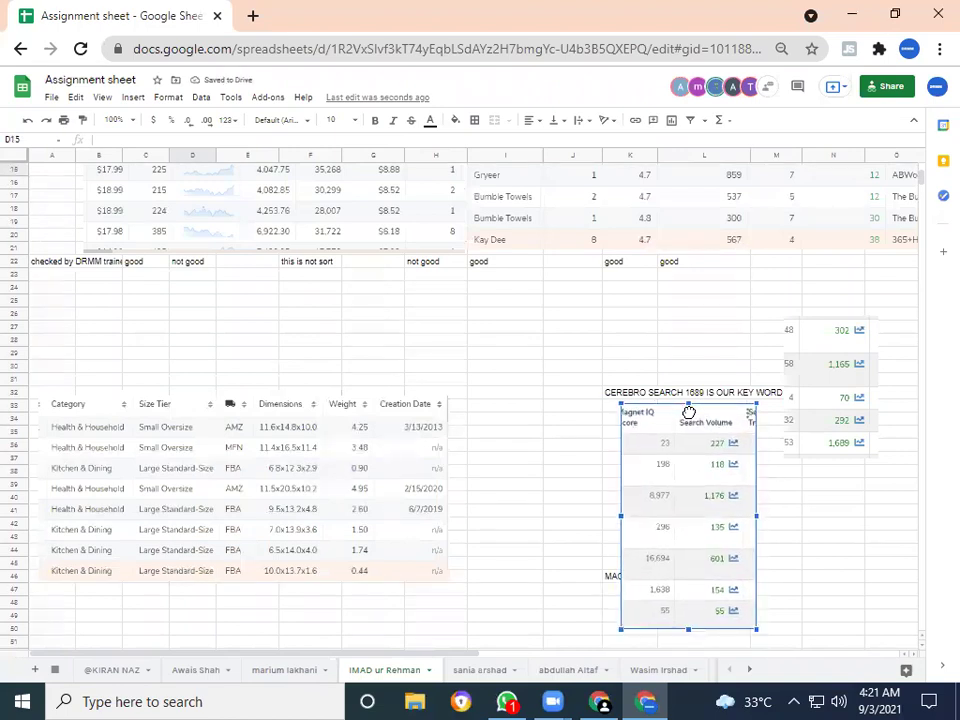
{"action": "left_click", "coordinate": [424, 476]}
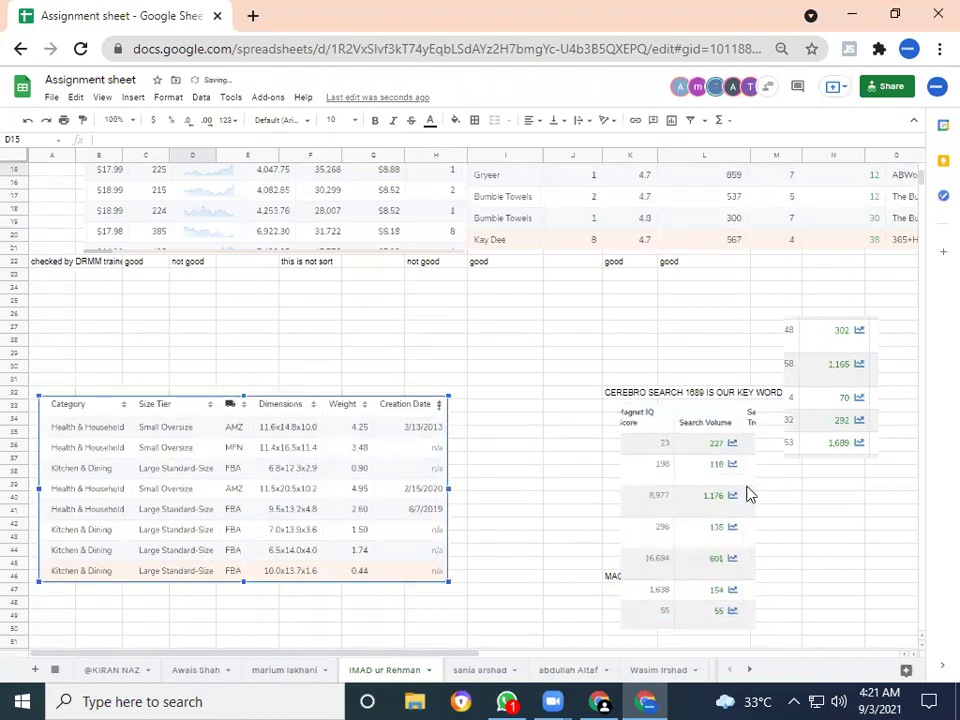
{"action": "left_click", "coordinate": [851, 400]}
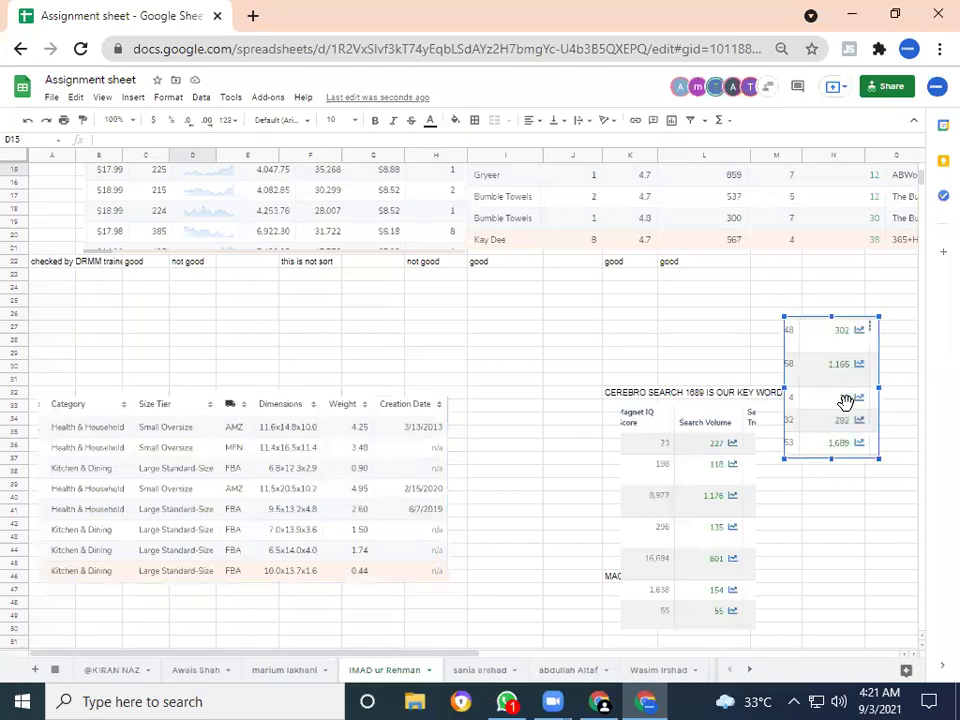
{"action": "mouse_move", "coordinate": [851, 400]}
{"action": "left_mouse_down"}
{"action": "mouse_move", "coordinate": [881, 399]}
{"action": "mouse_move", "coordinate": [868, 398]}
{"action": "left_mouse_up"}
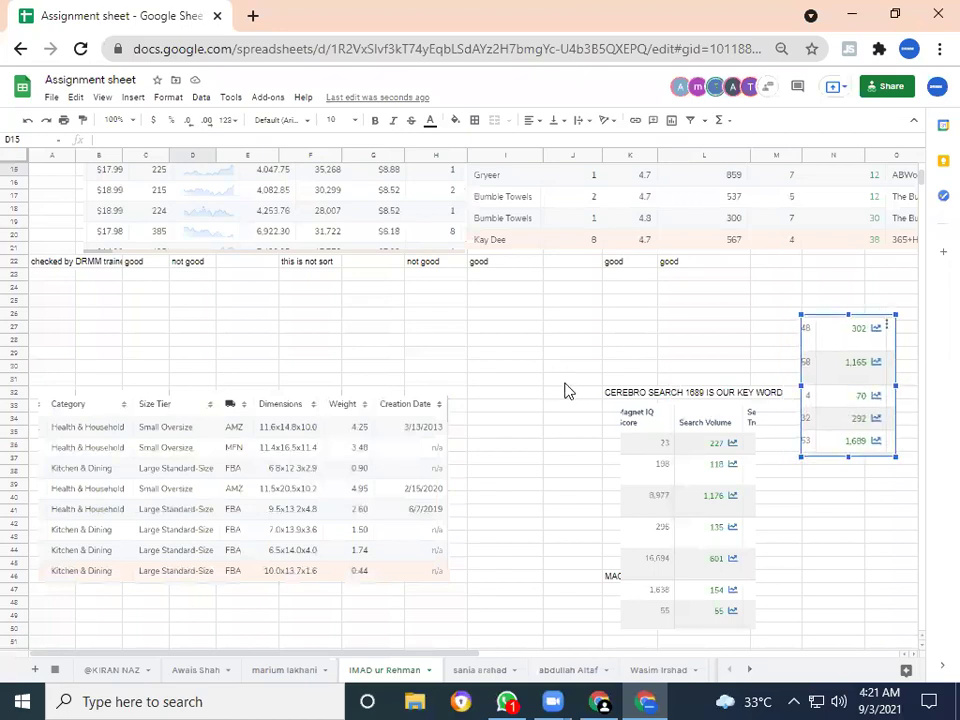
{"action": "left_click", "coordinate": [565, 381]}
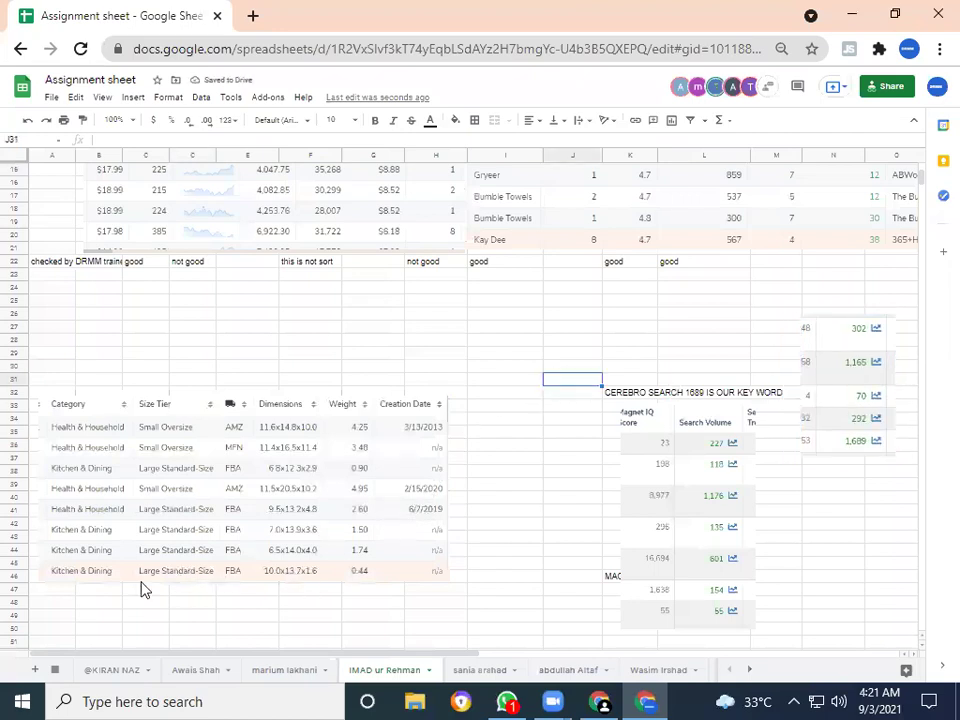
- Open the fifth sheet and move the category, size tier and creation date image right so it starts at column J
{"action": "left_click", "coordinate": [60, 645]}
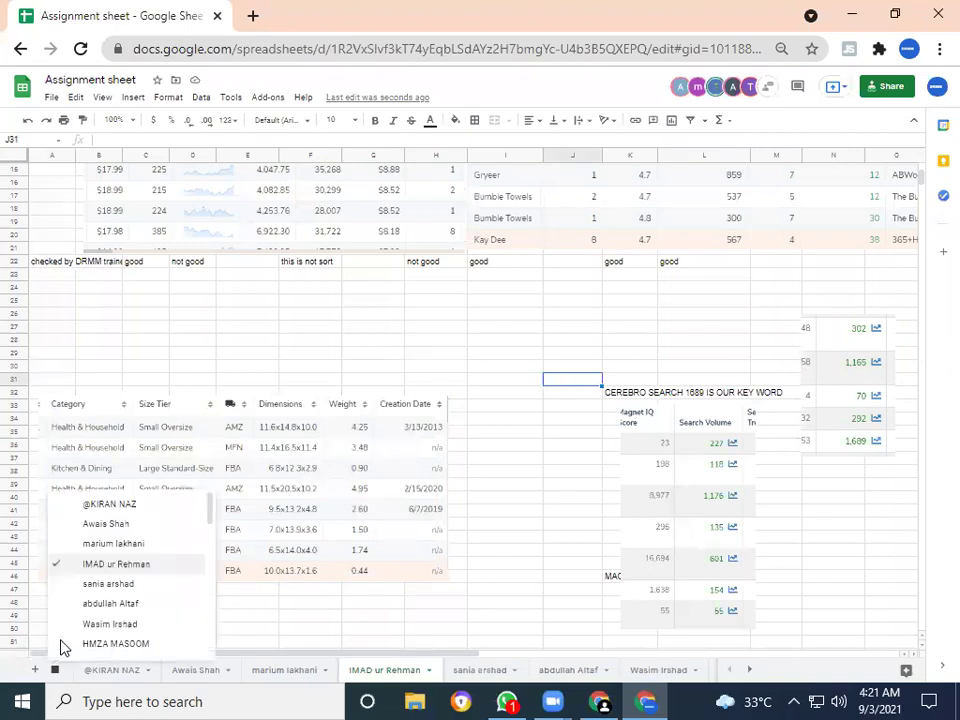
{"action": "left_click", "coordinate": [159, 589]}
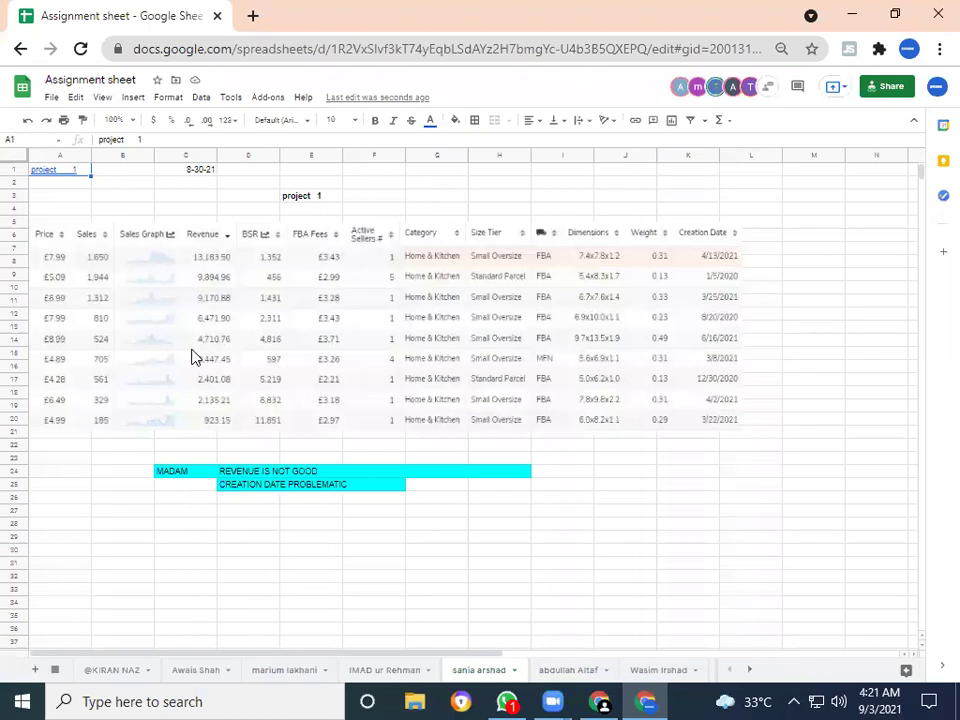
{"action": "left_click", "coordinate": [191, 347]}
{"action": "left_click", "coordinate": [474, 349]}
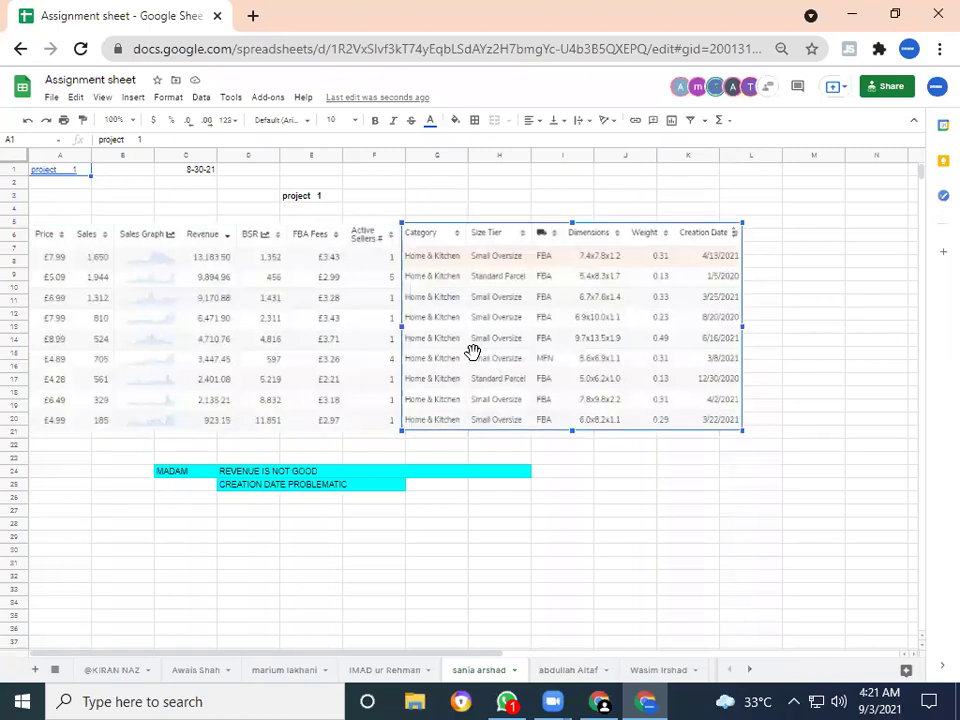
{"action": "left_click_drag", "start_coordinate": [615, 354], "coordinate": [928, 346]}
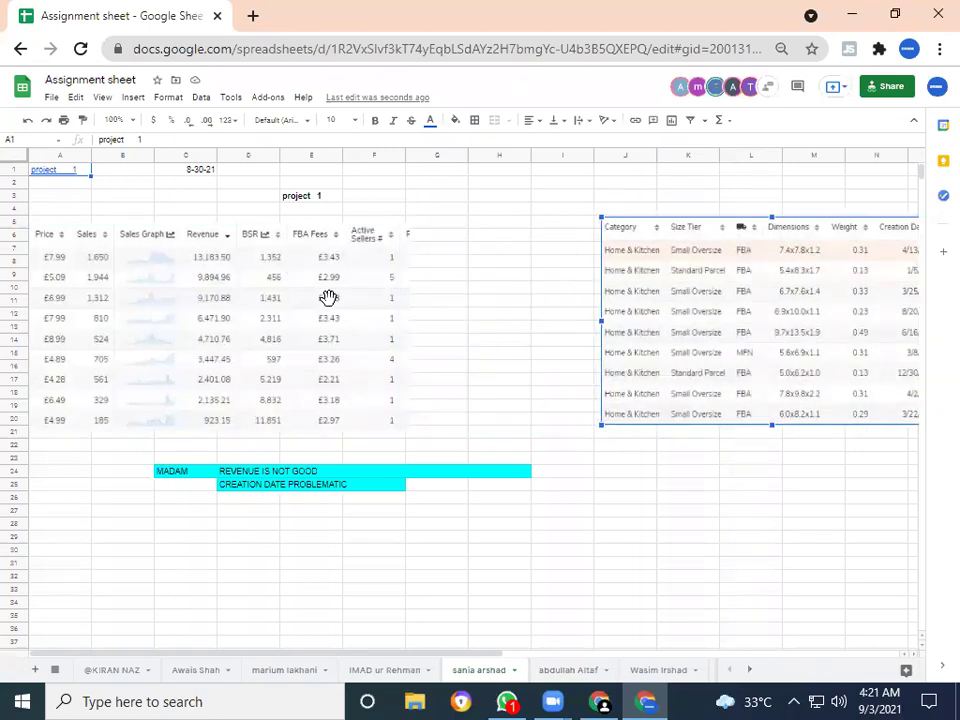
- Enlarge the price, sales and revenue image so it spans columns A to I, from row 5 to about row 27
{"action": "left_click", "coordinate": [330, 300]}
{"action": "left_click_drag", "start_coordinate": [408, 430], "coordinate": [596, 534]}
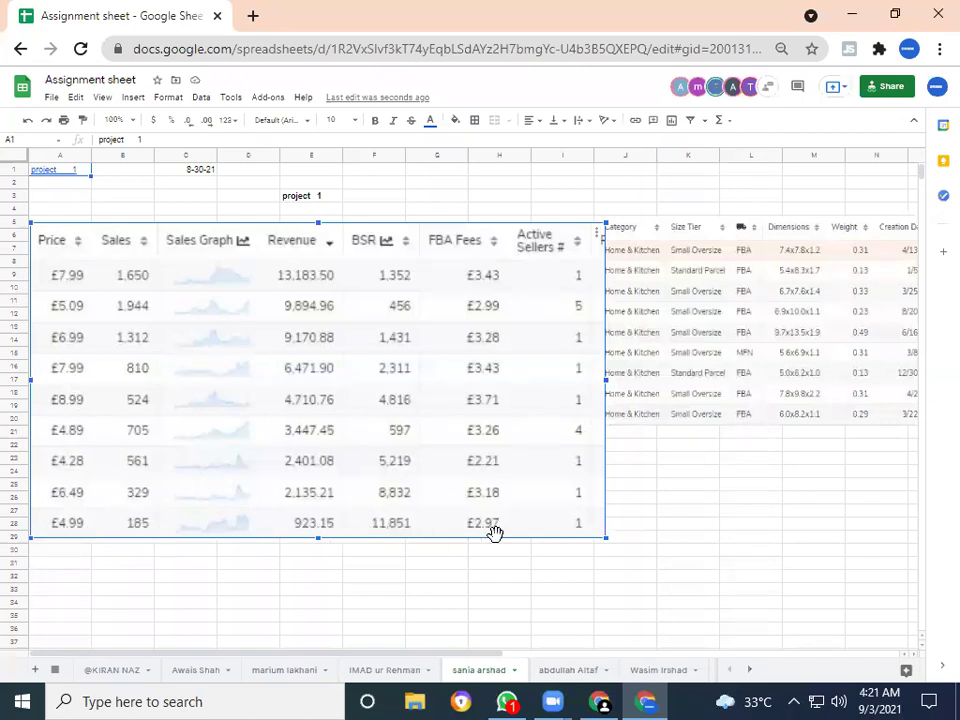
{"action": "left_click_drag", "start_coordinate": [605, 541], "coordinate": [537, 525]}
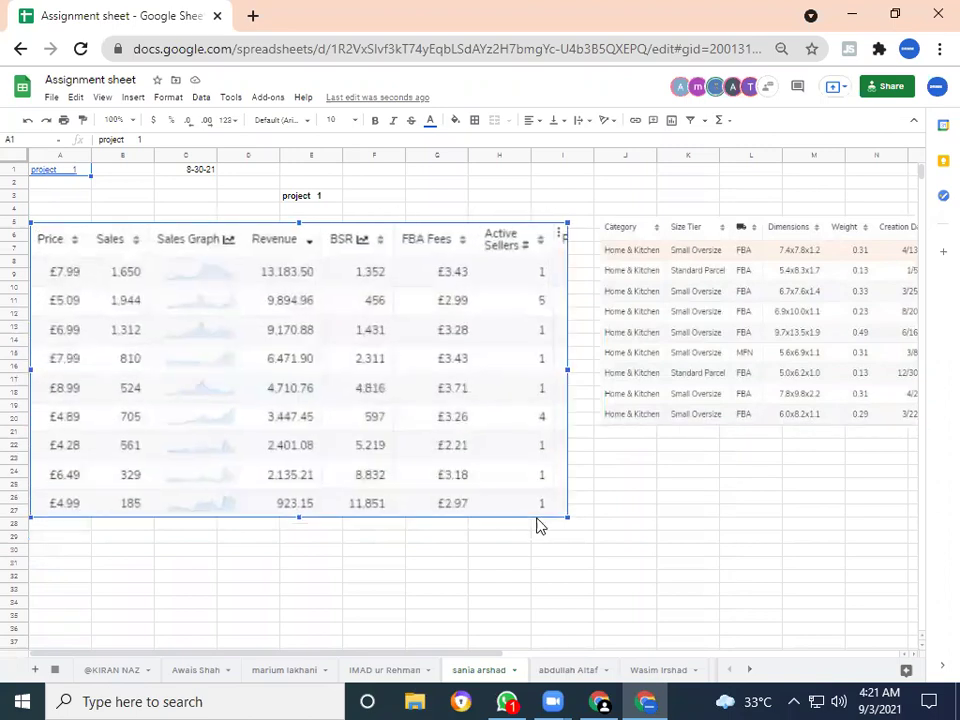
{"action": "left_click", "coordinate": [133, 539]}
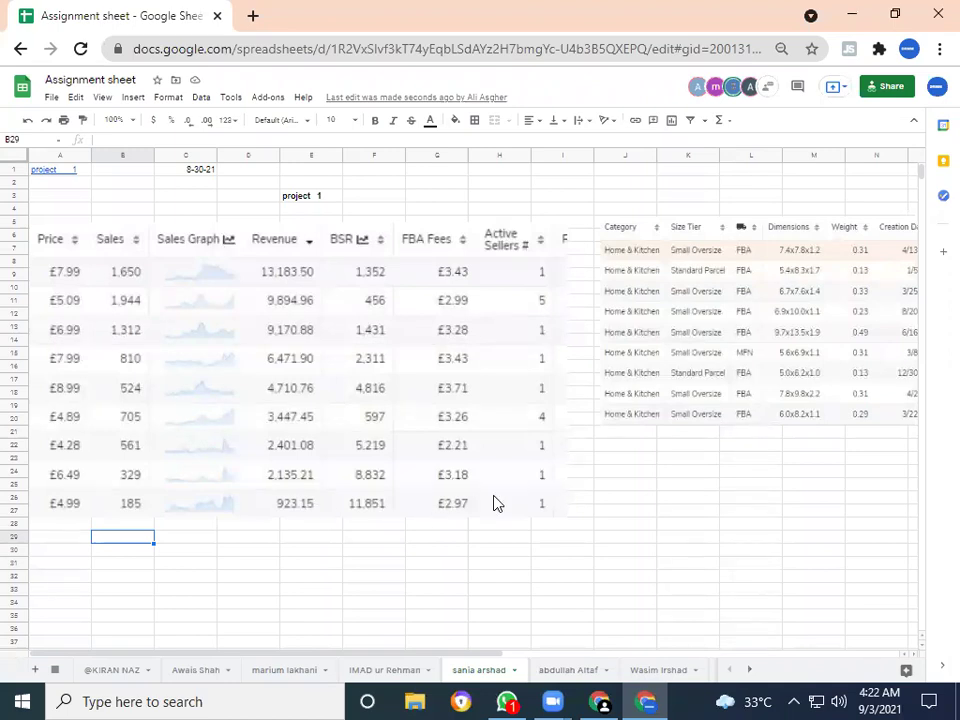
- Enlarge the category, dimensions and creation date image and place it directly beside the revenue image, with its upper edge at row 5
{"action": "left_click", "coordinate": [748, 336]}
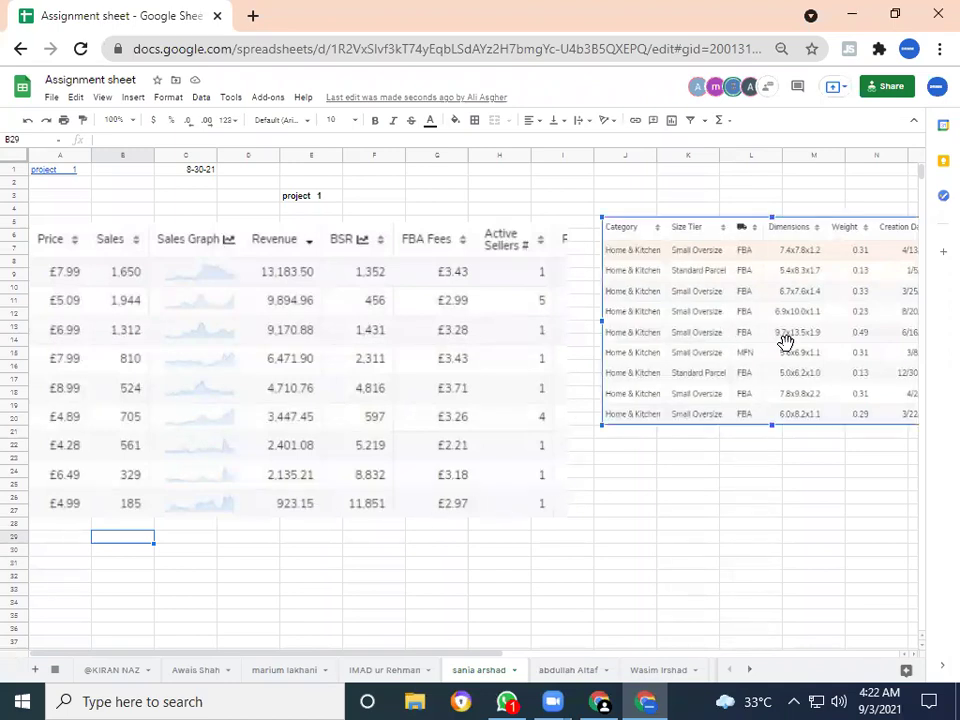
{"action": "left_click_drag", "start_coordinate": [785, 343], "coordinate": [219, 456]}
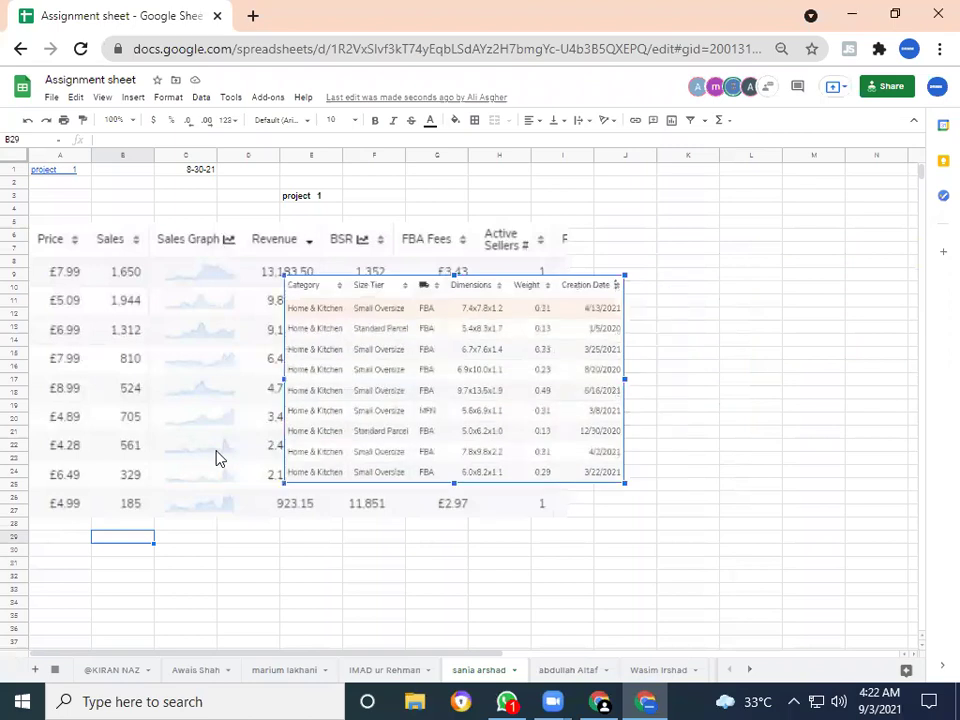
{"action": "left_click_drag", "start_coordinate": [619, 484], "coordinate": [765, 589]}
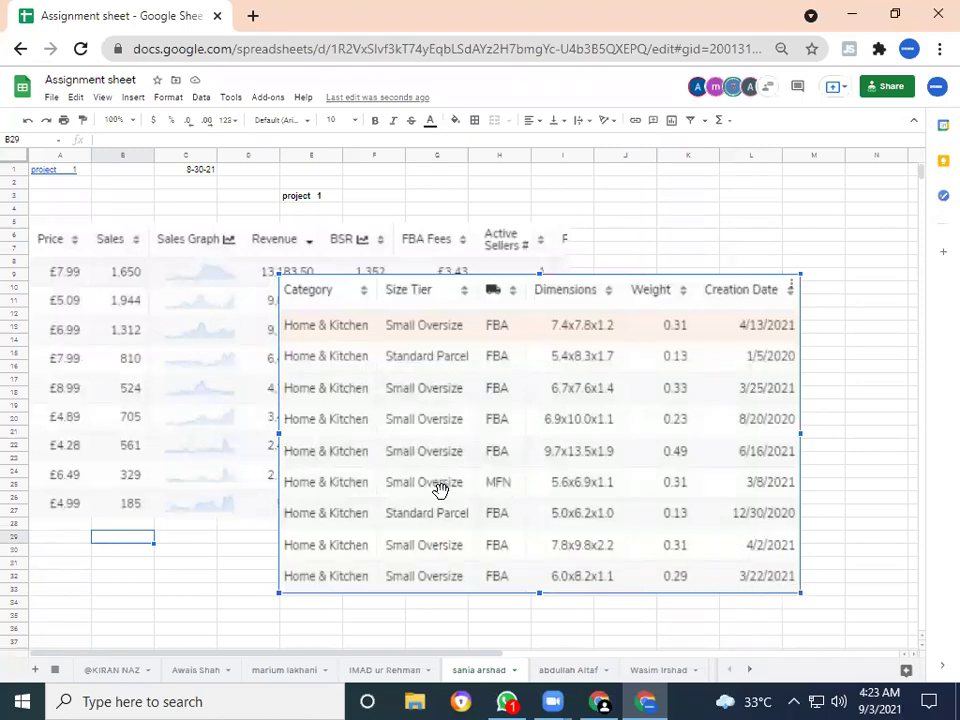
{"action": "left_click_drag", "start_coordinate": [441, 486], "coordinate": [702, 430]}
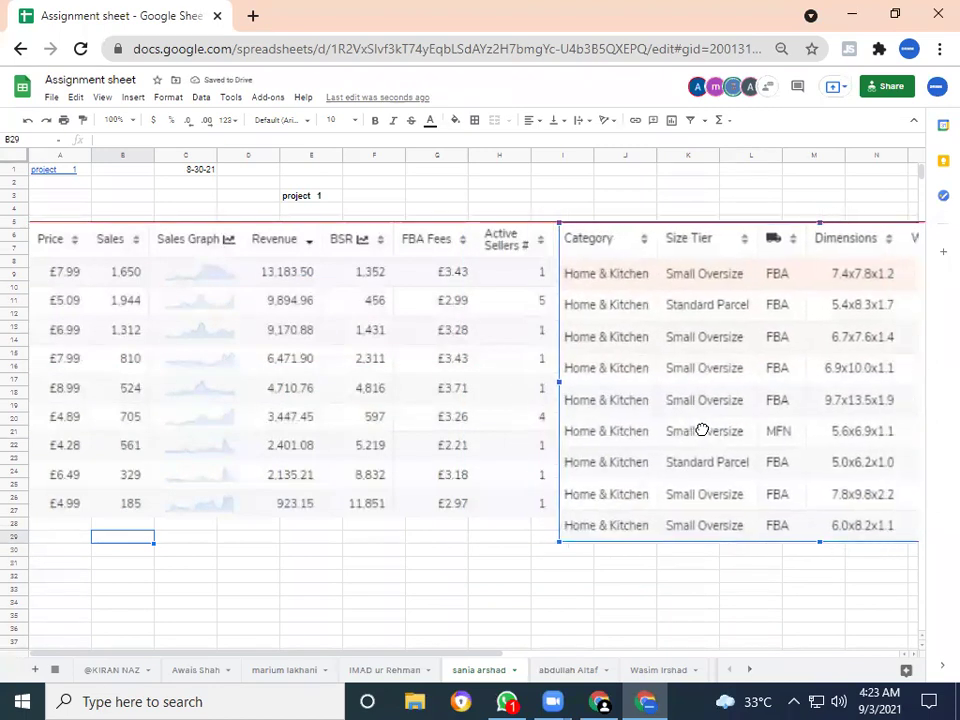
{"action": "left_click", "coordinate": [245, 566]}
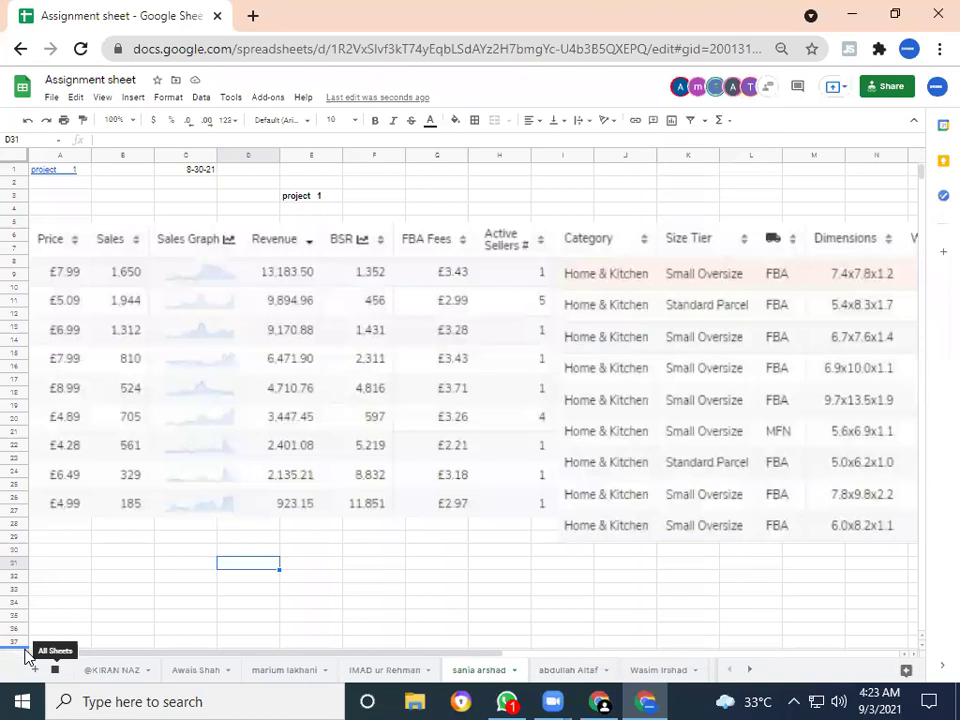
- Open the sixth sheet and follow the spreadsheet link in cell F7
{"action": "left_click", "coordinate": [27, 655]}
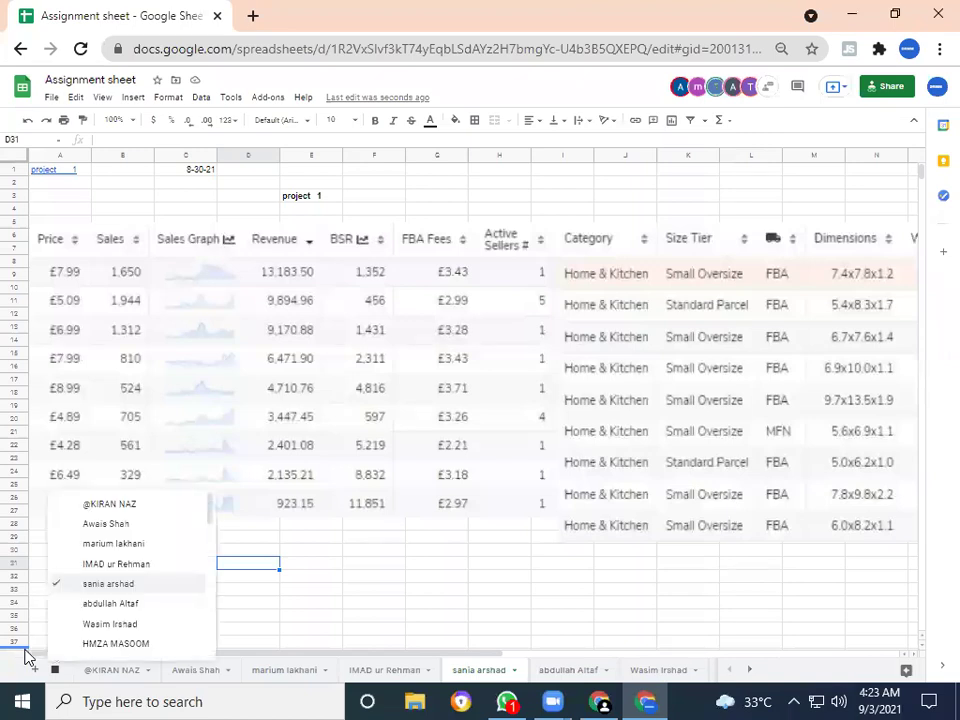
{"action": "left_click", "coordinate": [136, 606]}
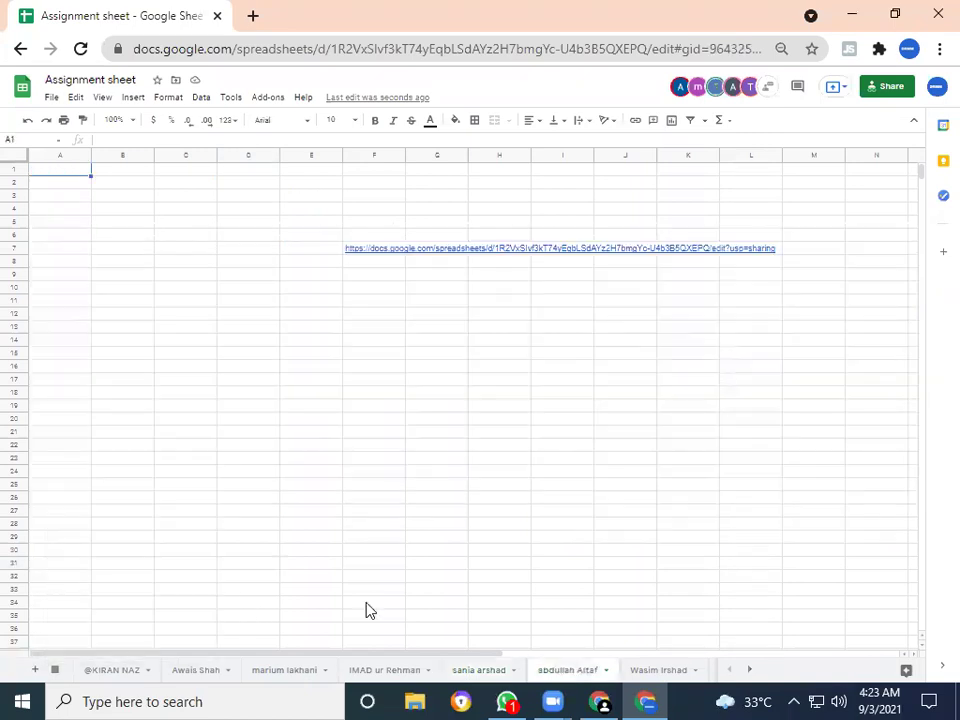
{"action": "mouse_move", "coordinate": [390, 253]}
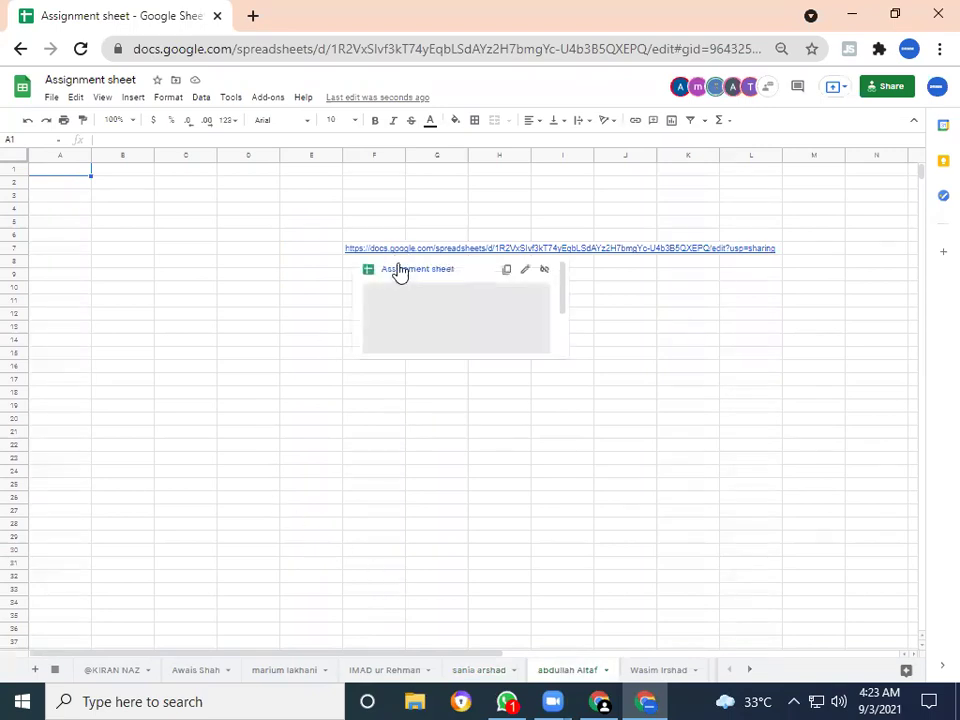
{"action": "left_click", "coordinate": [654, 259]}
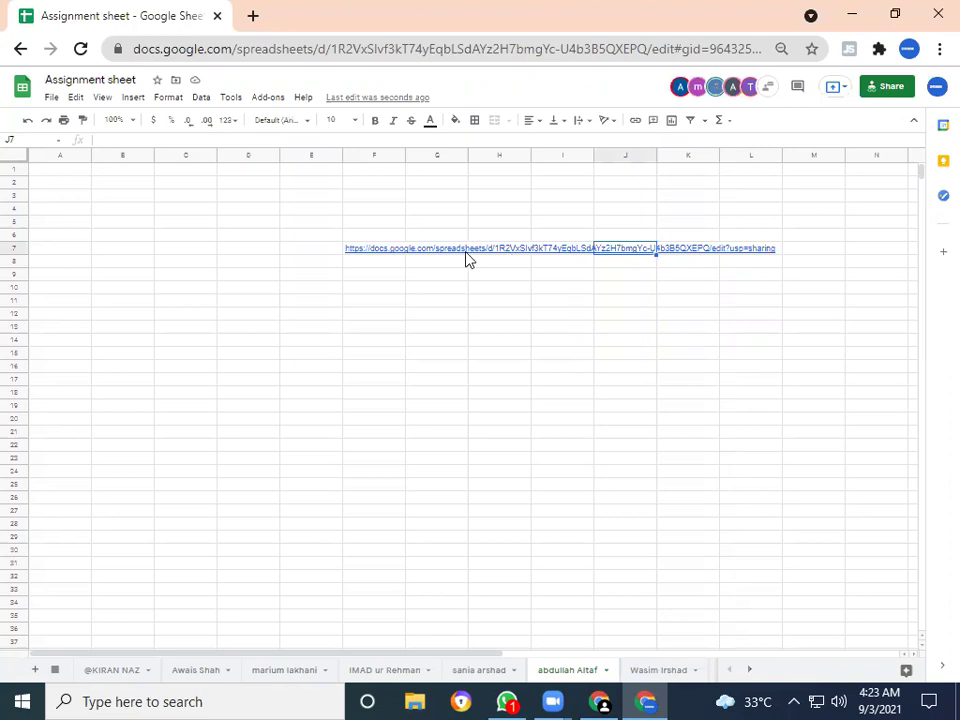
{"action": "left_click", "coordinate": [381, 258]}
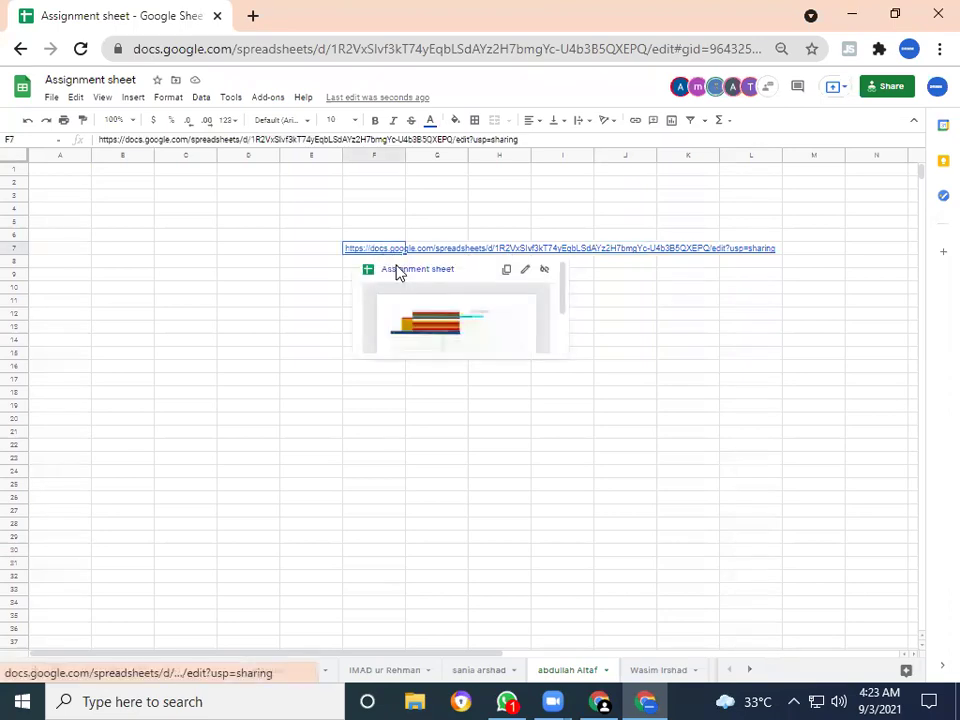
{"action": "left_click", "coordinate": [396, 271]}
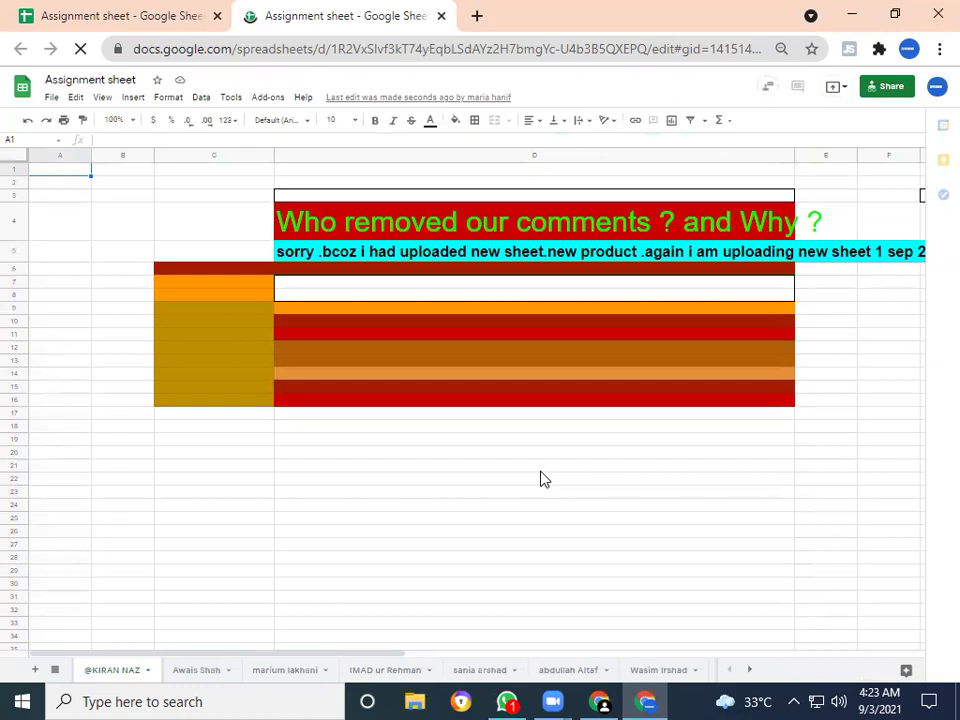
- Clear the comments in cells D4 and D5 of the first sheet
{"action": "left_click", "coordinate": [541, 471]}
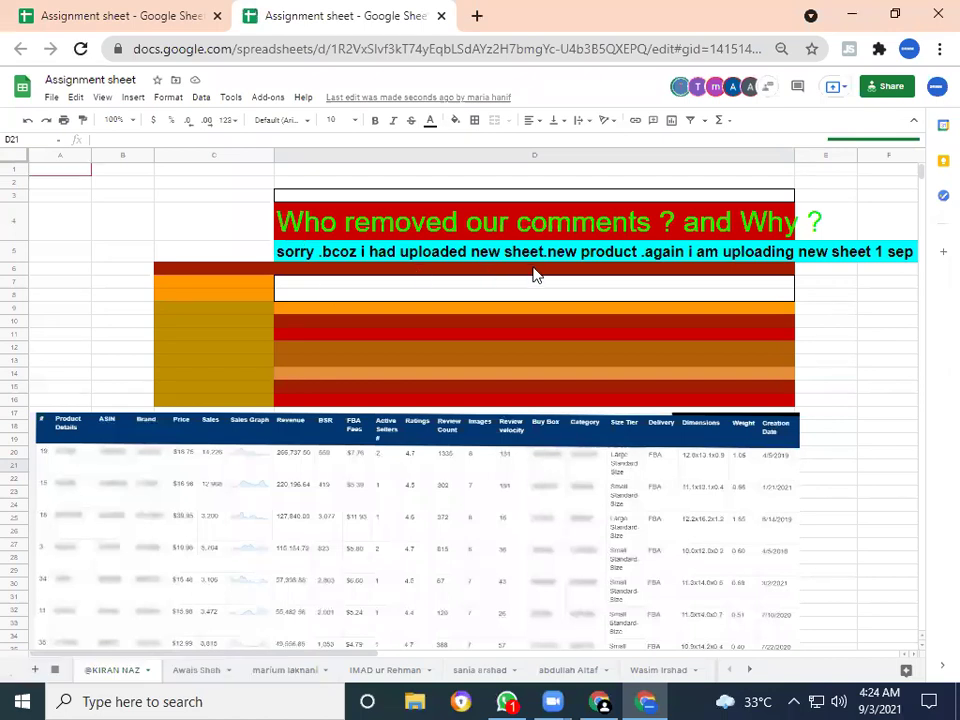
{"action": "left_click", "coordinate": [404, 230]}
{"action": "key", "text": "Delete"}
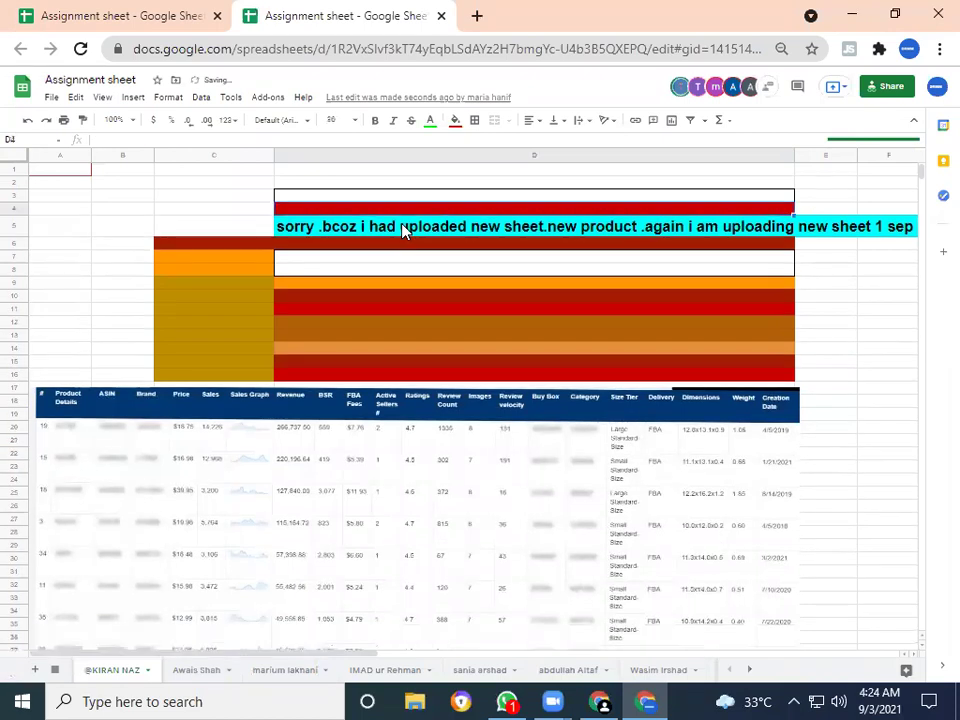
{"action": "left_click", "coordinate": [404, 230]}
{"action": "key", "text": "Delete"}
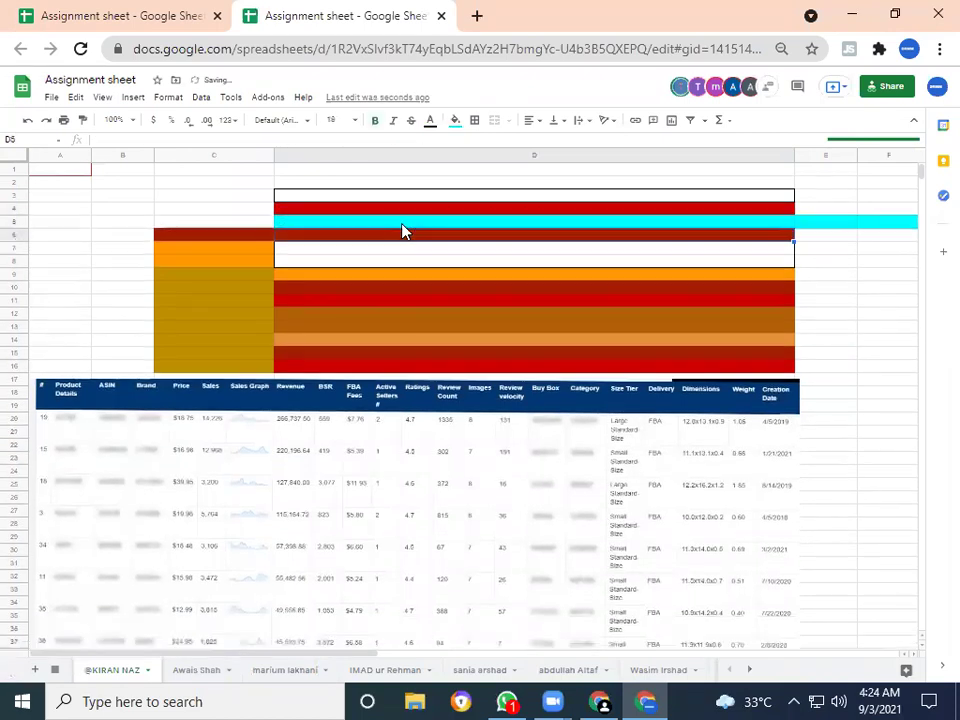
{"action": "key", "text": "ctrl+Down"}
{"action": "key", "text": "Down"}
{"action": "key", "text": "Down"}
{"action": "key", "text": "Down"}
{"action": "key", "text": "Down"}
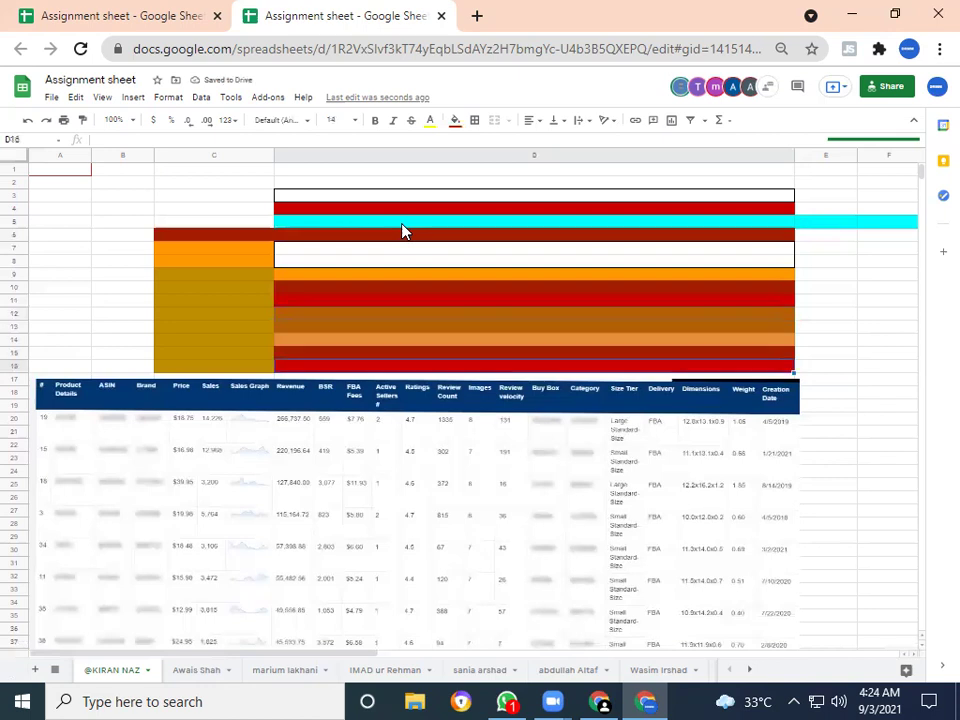
- Move the product table image up to row 2 and enlarge it to reach about row 33
{"action": "left_click_drag", "start_coordinate": [523, 536], "coordinate": [501, 300]}
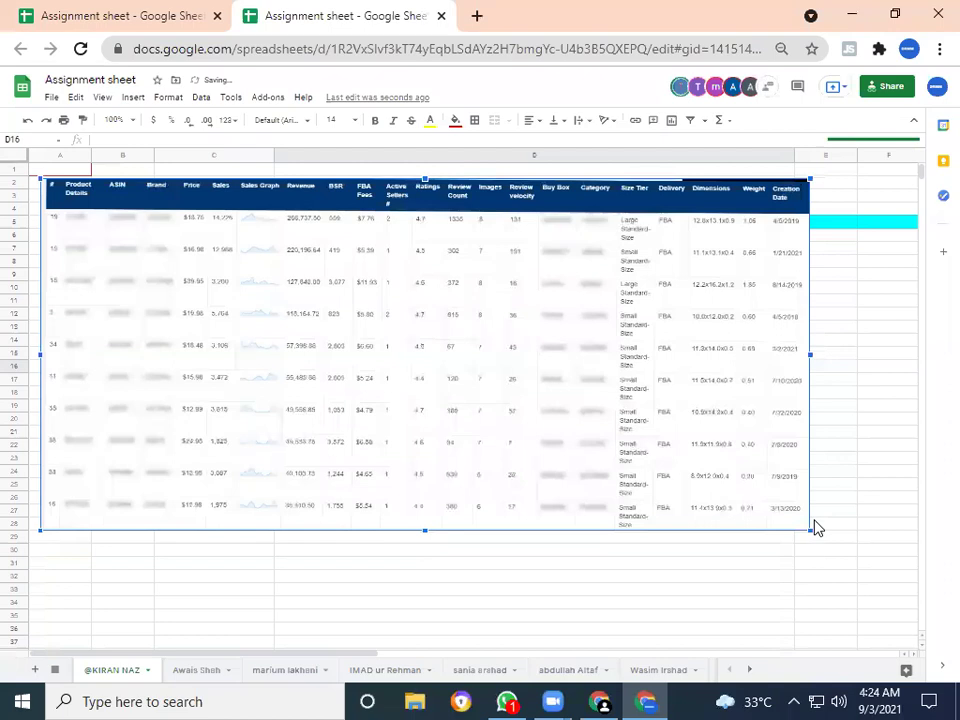
{"action": "left_click_drag", "start_coordinate": [921, 583], "coordinate": [925, 592]}
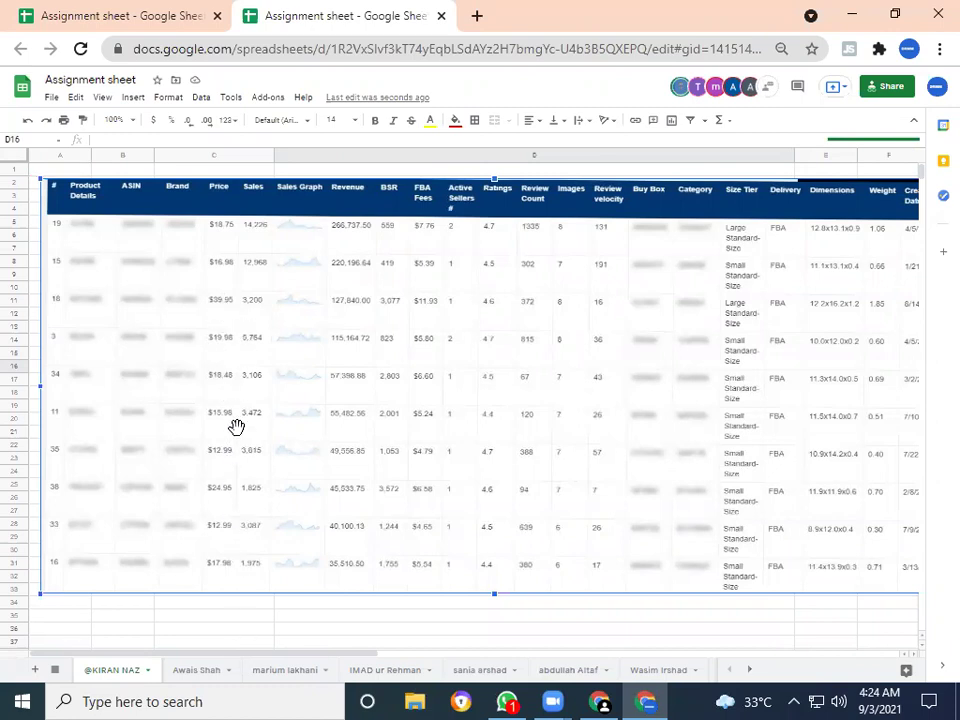
{"action": "left_click", "coordinate": [407, 620]}
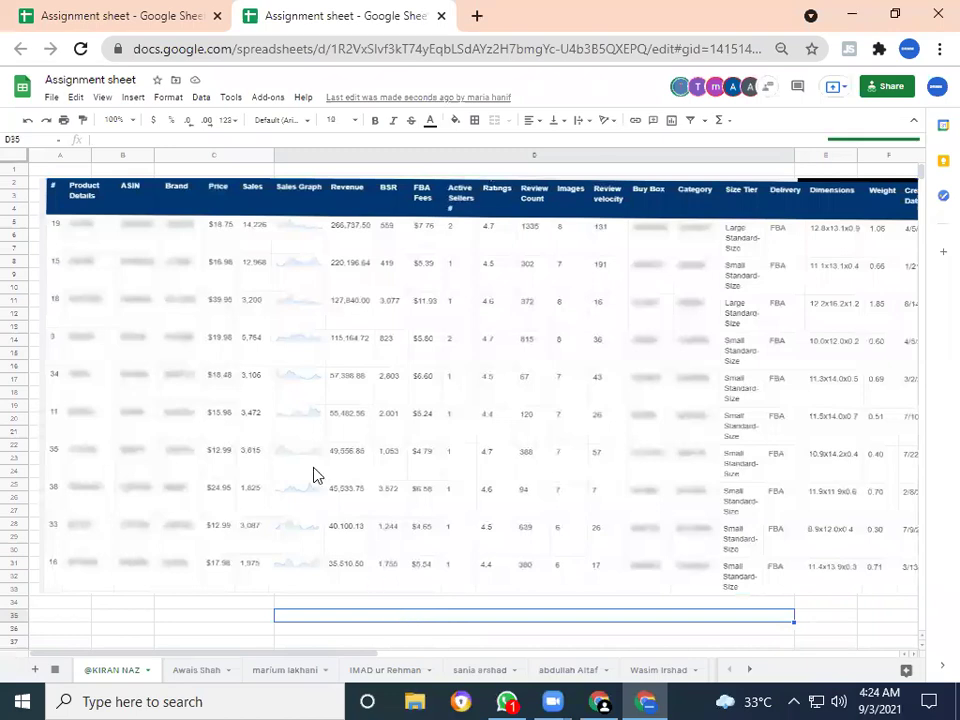
- Examine the product table's price, sales, revenue, BSR, review, dimensions, weight and creation date columns across its full width
{"action": "left_click", "coordinate": [259, 496]}
{"action": "left_click", "coordinate": [252, 620]}
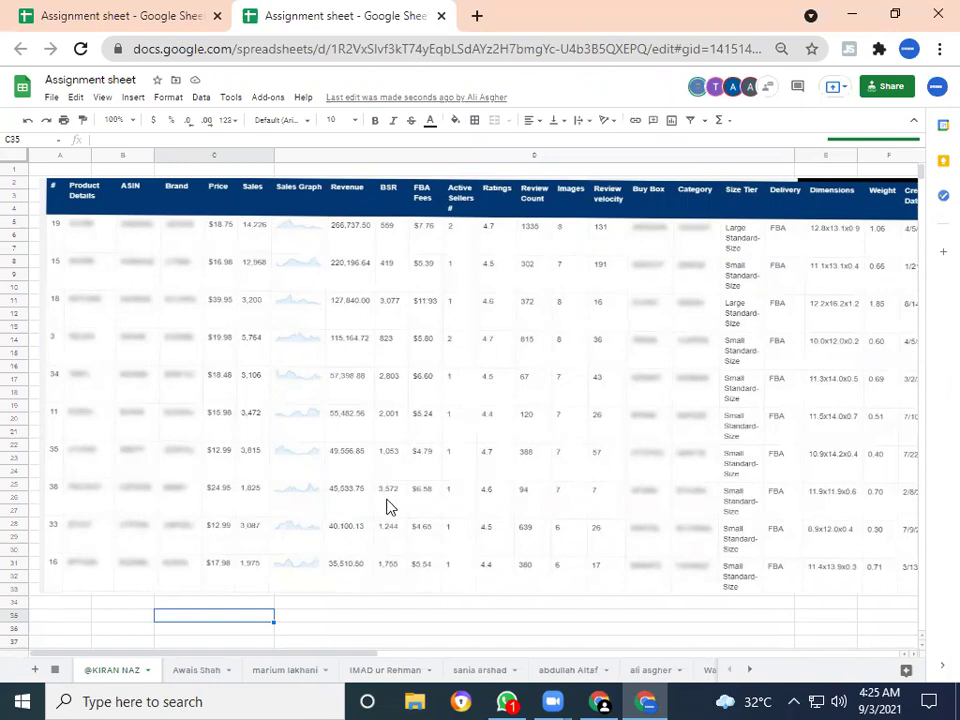
{"action": "key", "text": "Right"}
{"action": "key", "text": "Right"}
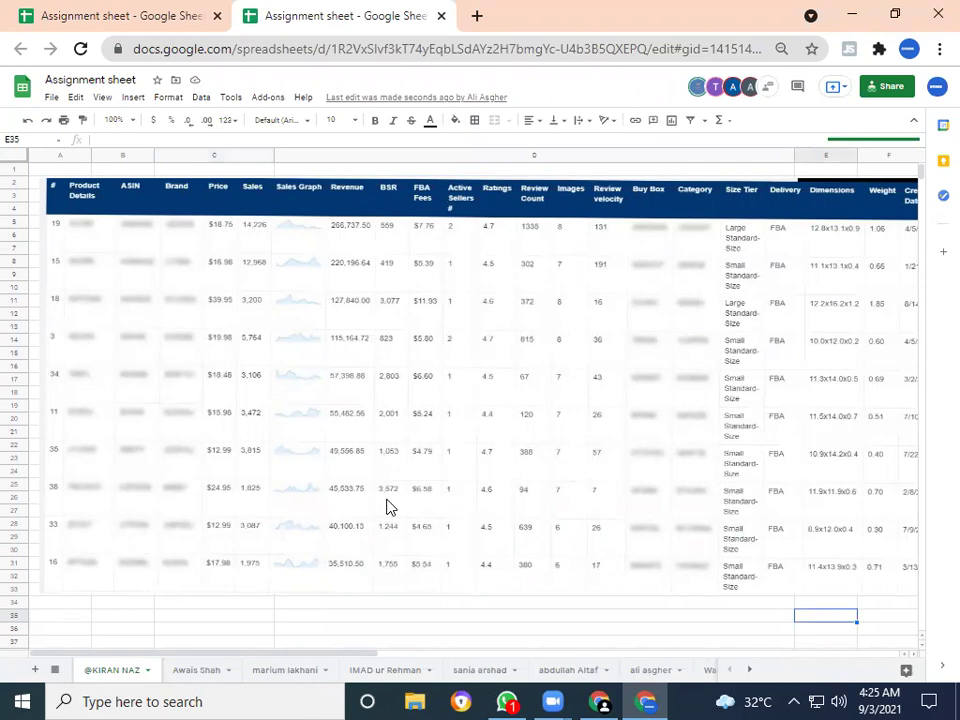
{"action": "key", "text": "Right"}
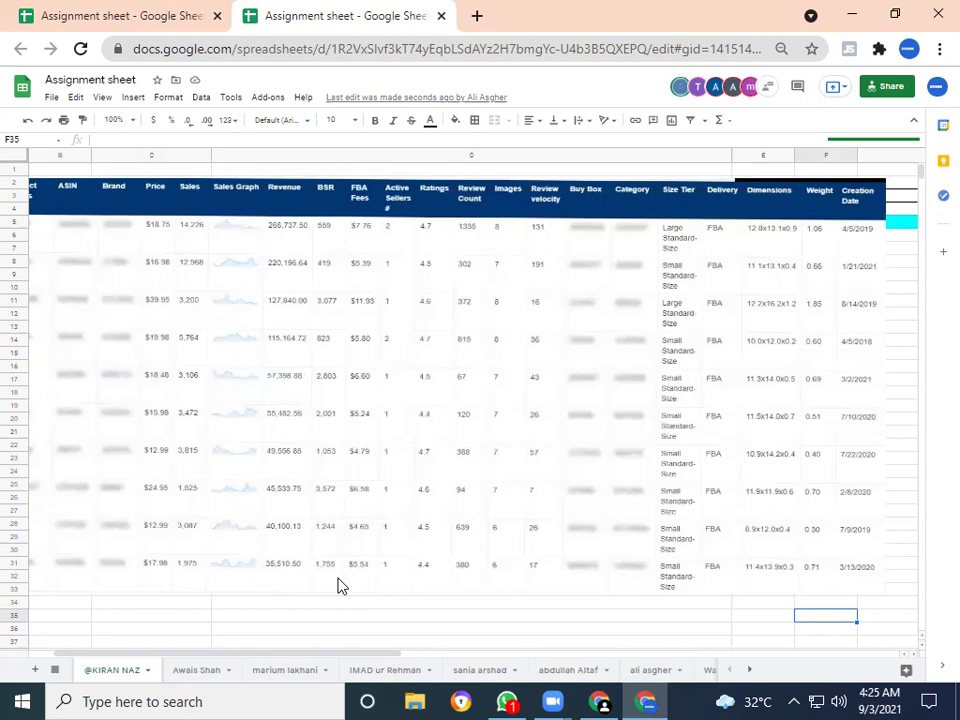
{"action": "left_click", "coordinate": [277, 498]}
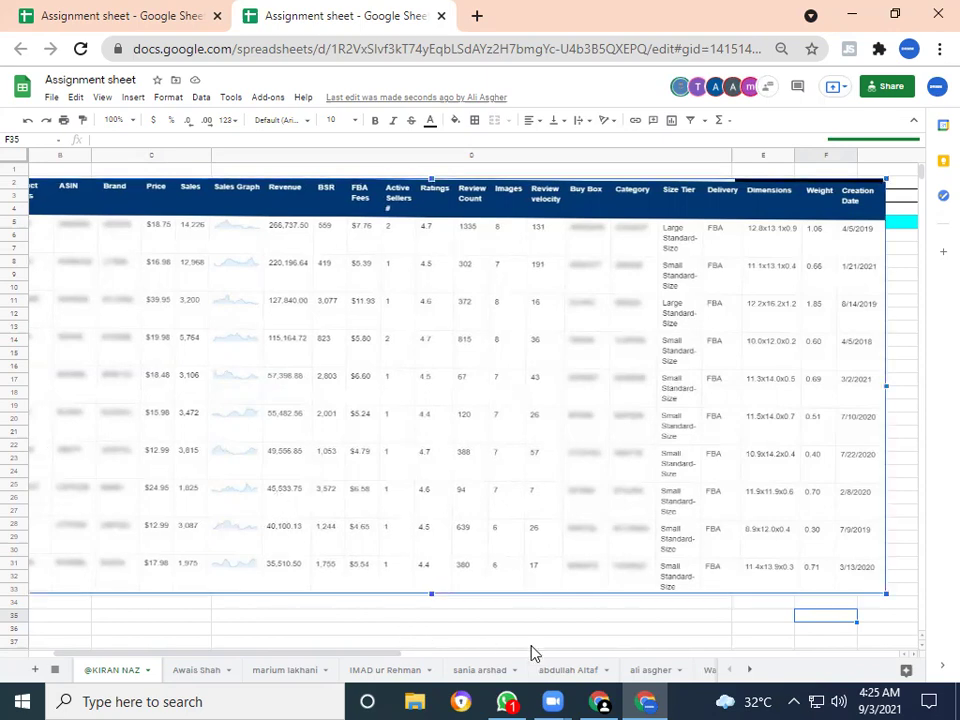
{"action": "left_click", "coordinate": [691, 617]}
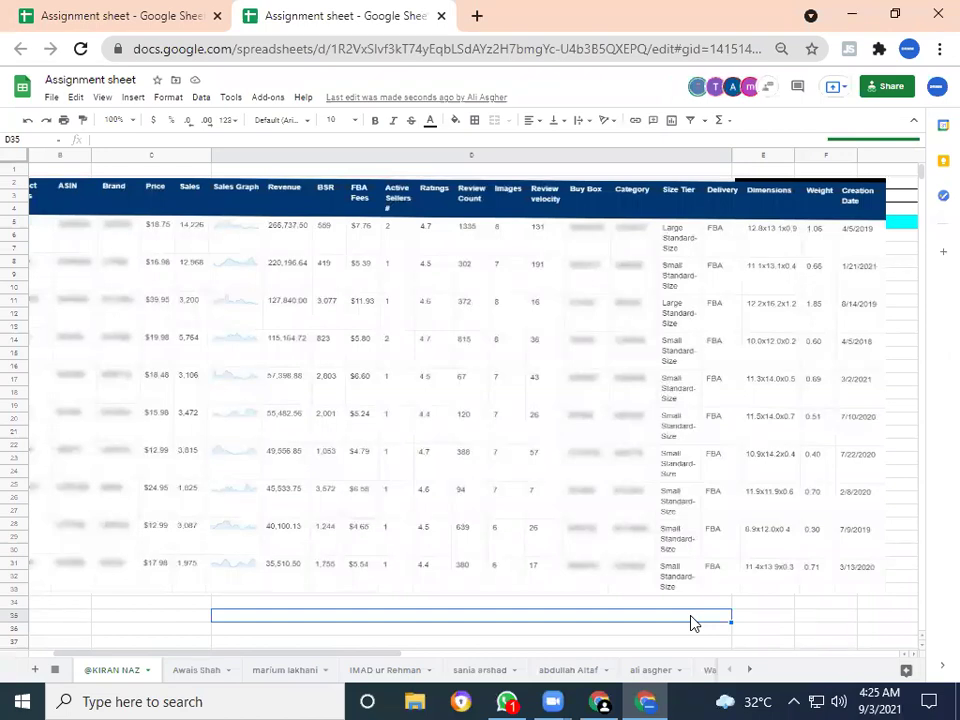
{"action": "left_click", "coordinate": [754, 622]}
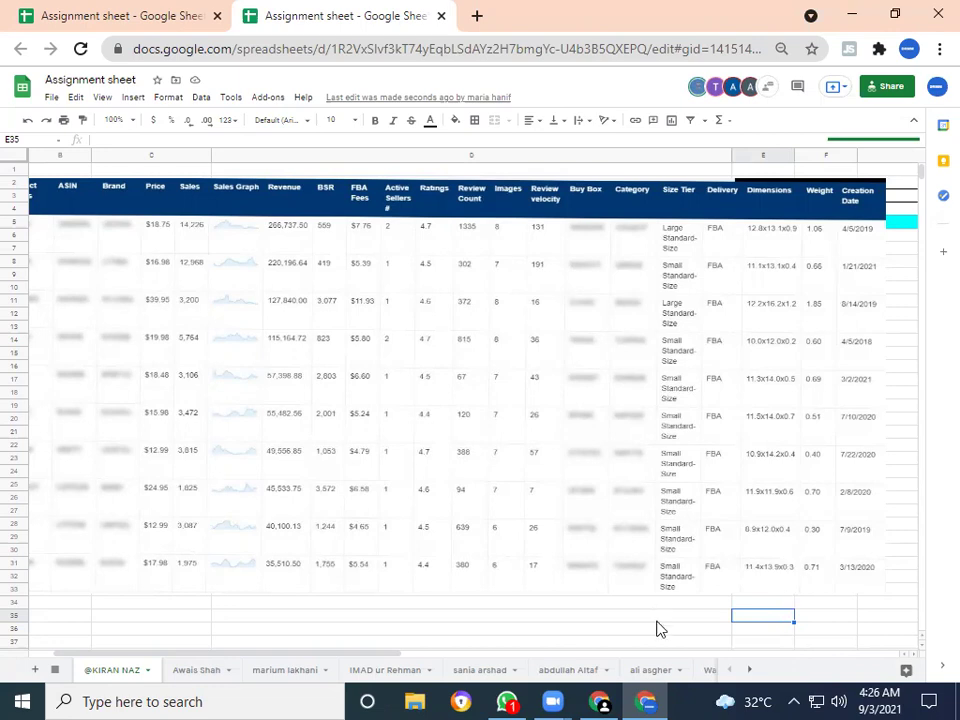
{"action": "left_click", "coordinate": [352, 618]}
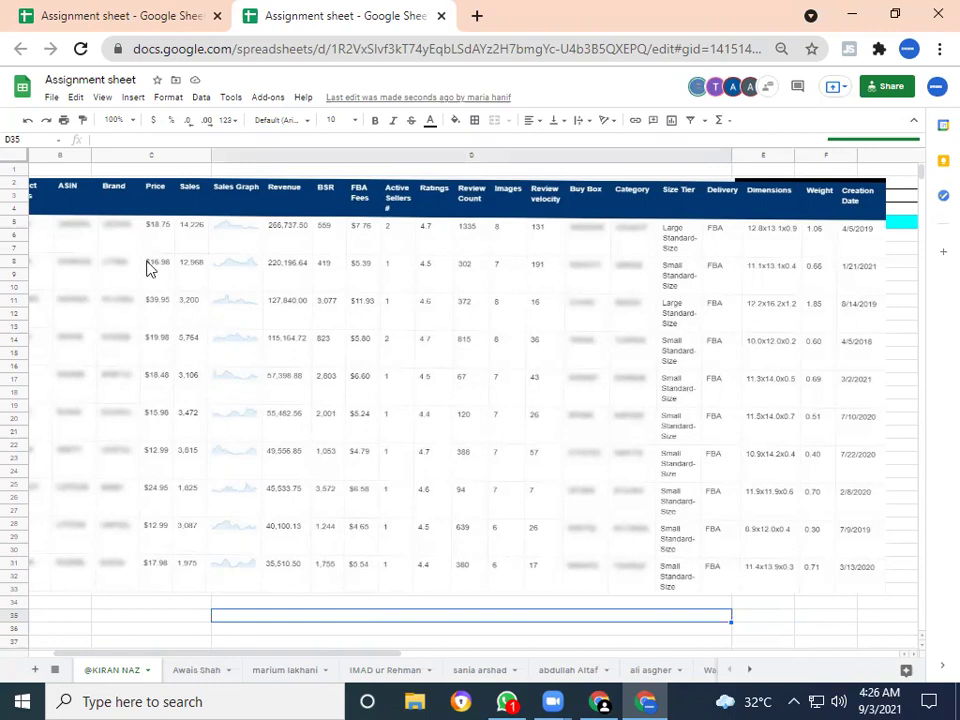
{"action": "left_click", "coordinate": [151, 448]}
{"action": "left_click", "coordinate": [152, 617]}
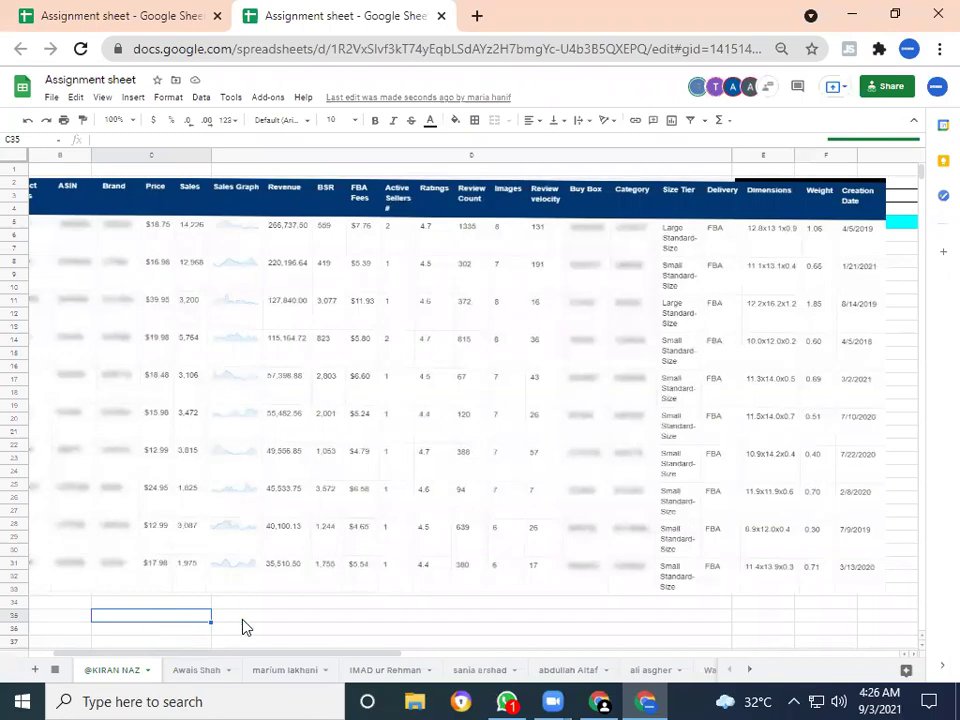
{"action": "left_click", "coordinate": [242, 626]}
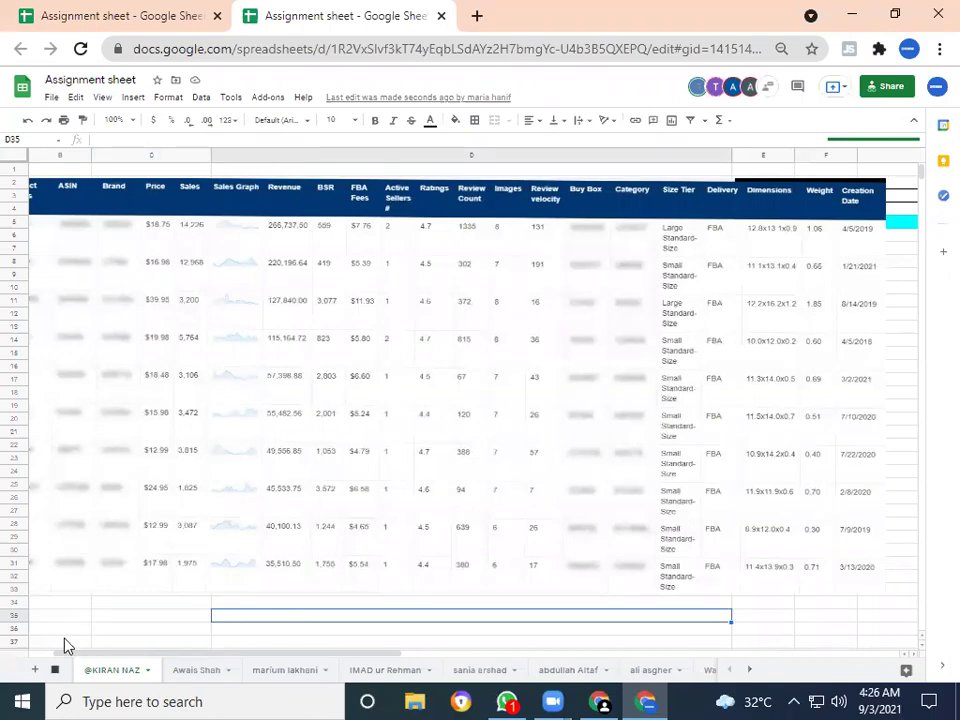
- Open the seventh student's sheet and enlarge its product table image to reach about column P and row 24
{"action": "left_click", "coordinate": [55, 669]}
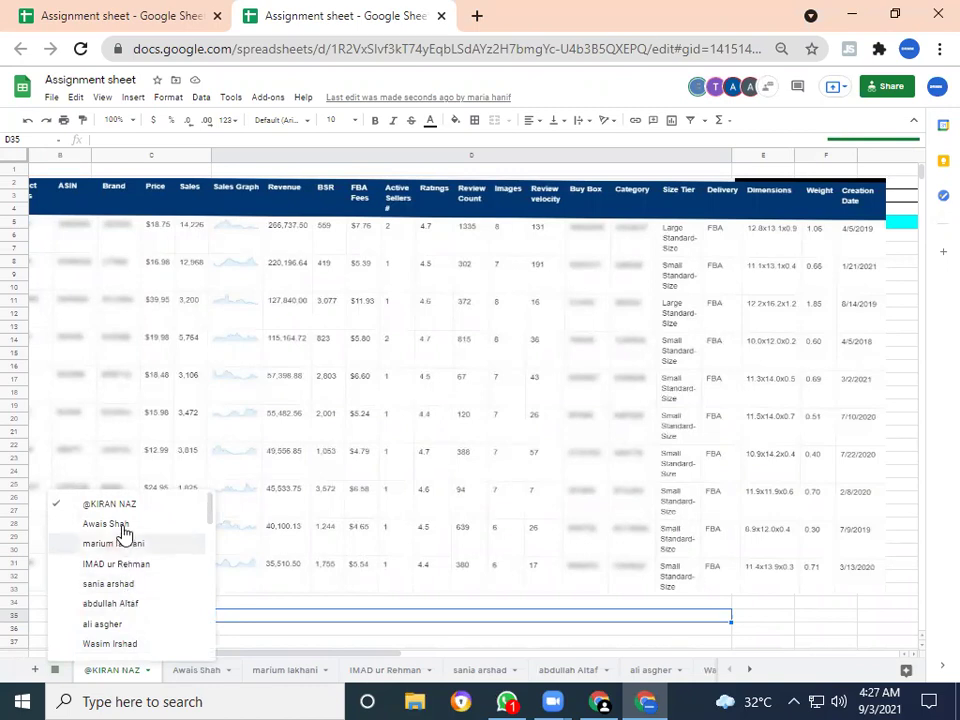
{"action": "left_click", "coordinate": [104, 624]}
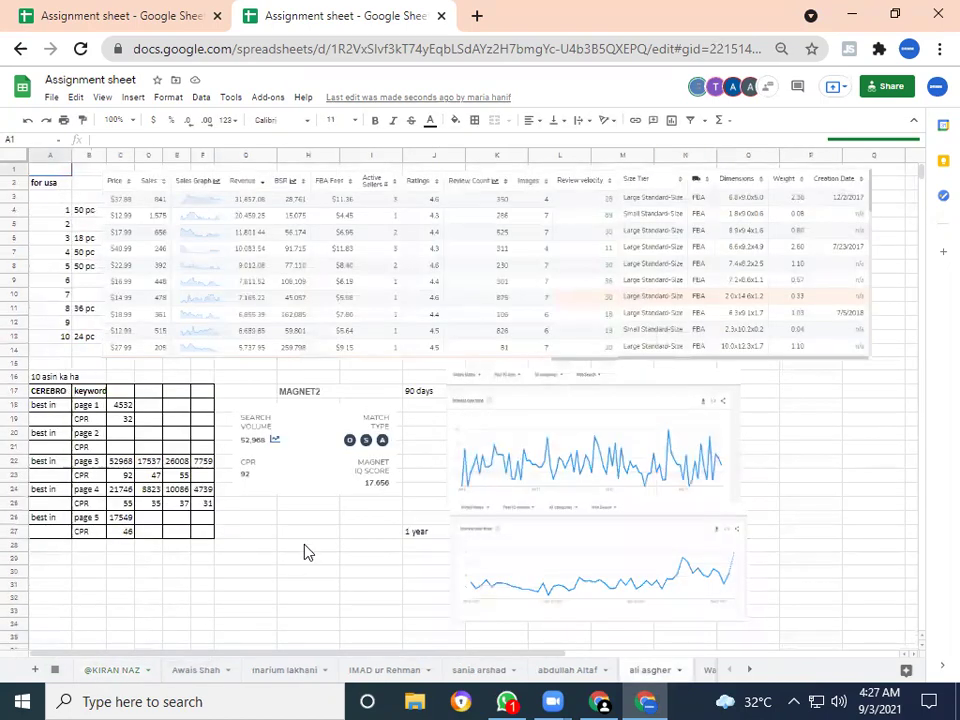
{"action": "left_click", "coordinate": [275, 291]}
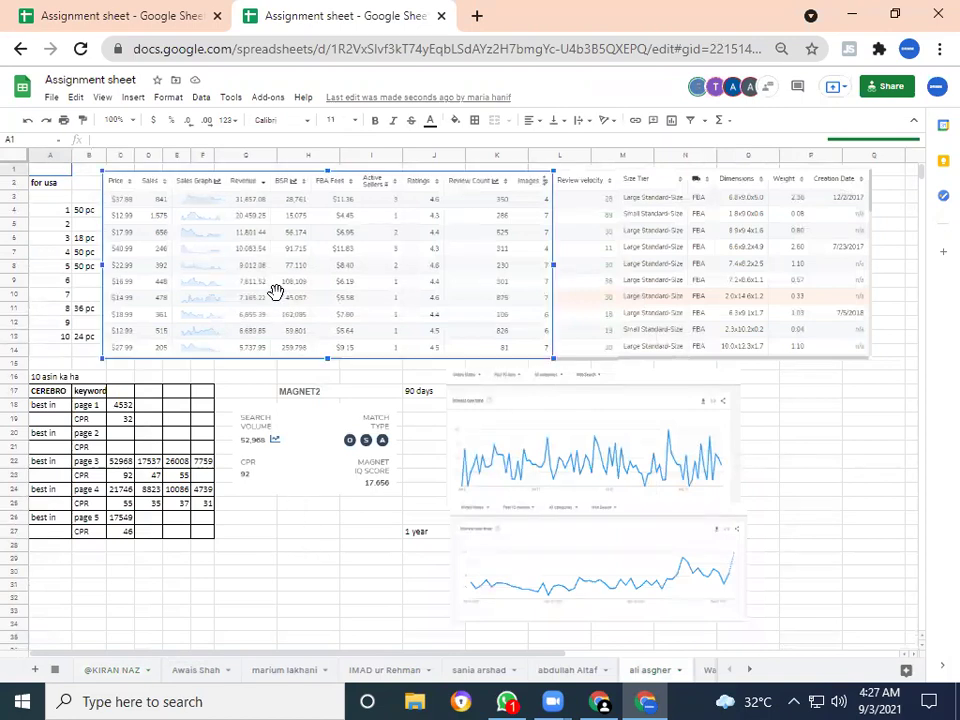
{"action": "left_click_drag", "start_coordinate": [555, 358], "coordinate": [872, 496]}
{"action": "left_click", "coordinate": [203, 537]}
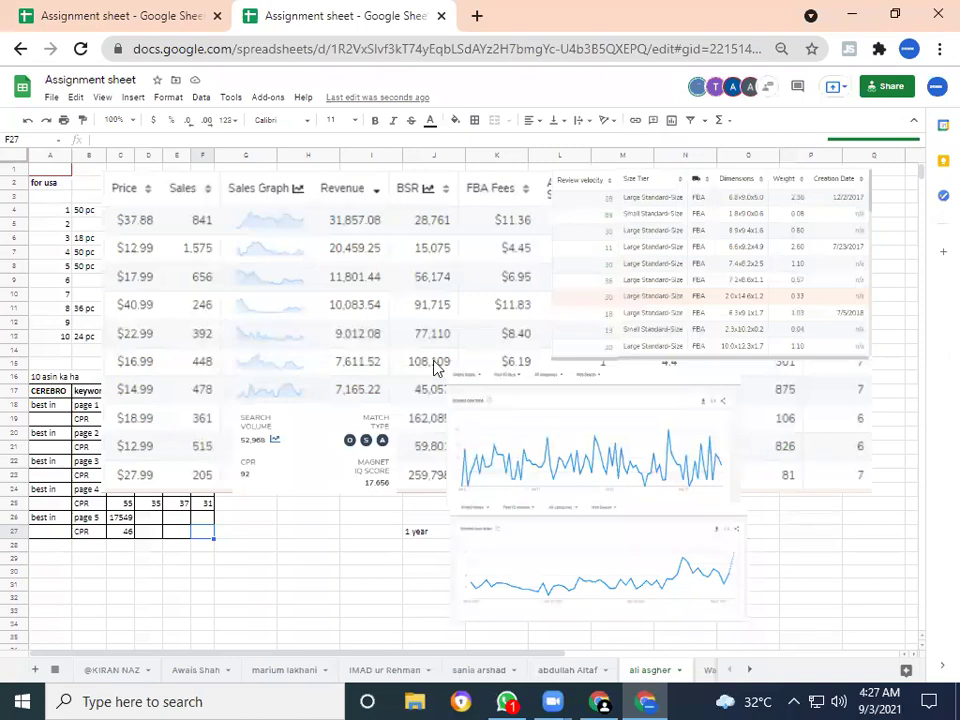
- Bring the enlarged product table image forward to read all its columns, then shrink it to end at about column K and row 13
{"action": "left_click_drag", "start_coordinate": [430, 365], "coordinate": [384, 363]}
{"action": "left_click", "coordinate": [385, 333]}
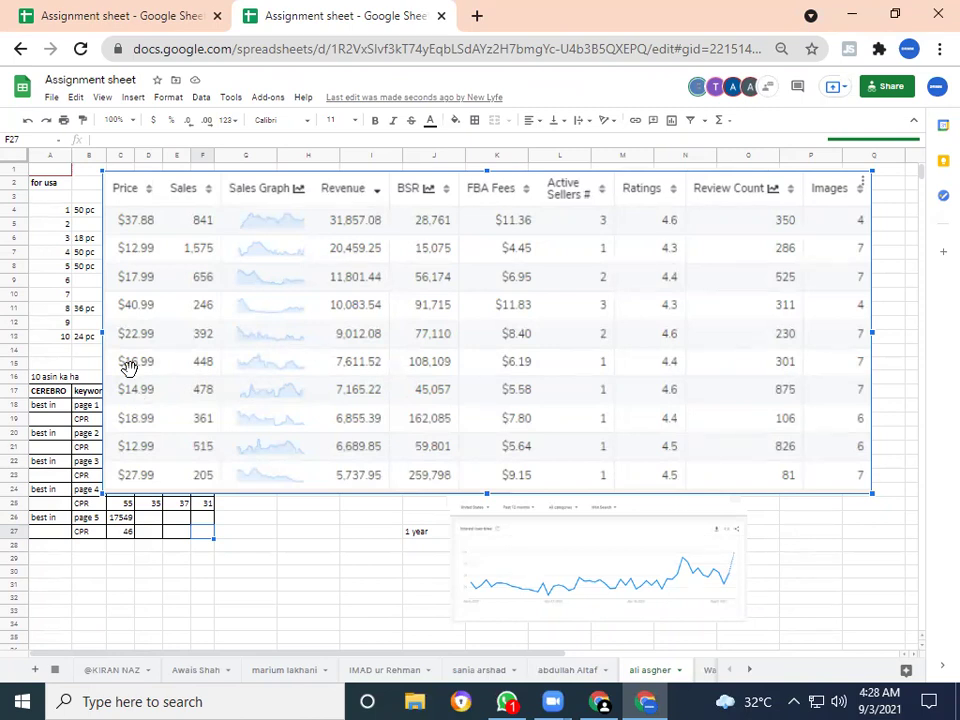
{"action": "left_click", "coordinate": [51, 186]}
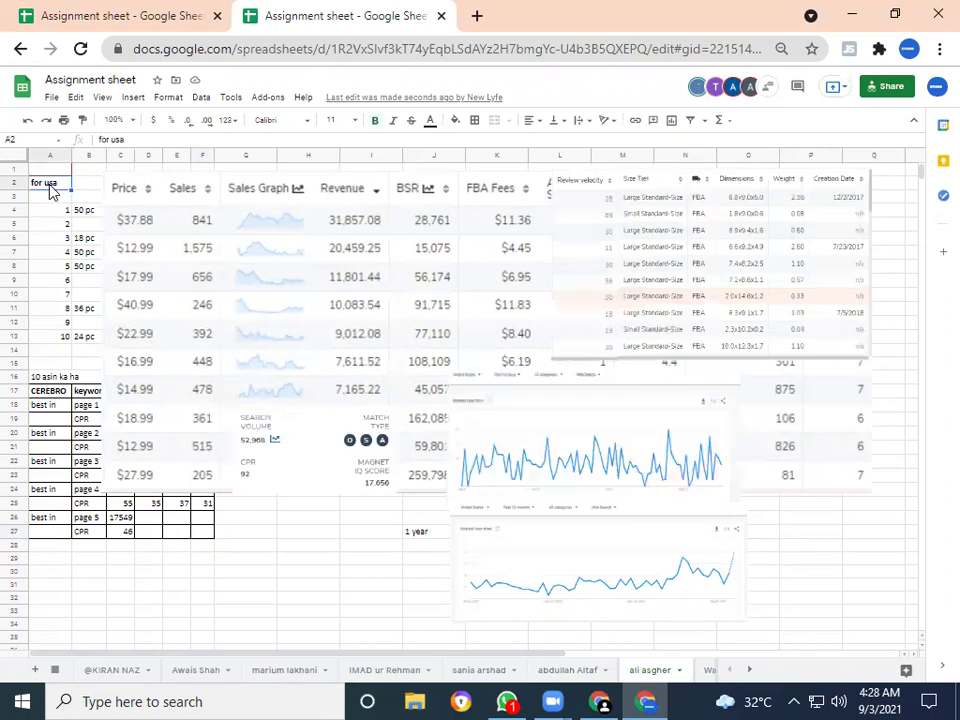
{"action": "left_click", "coordinate": [208, 251]}
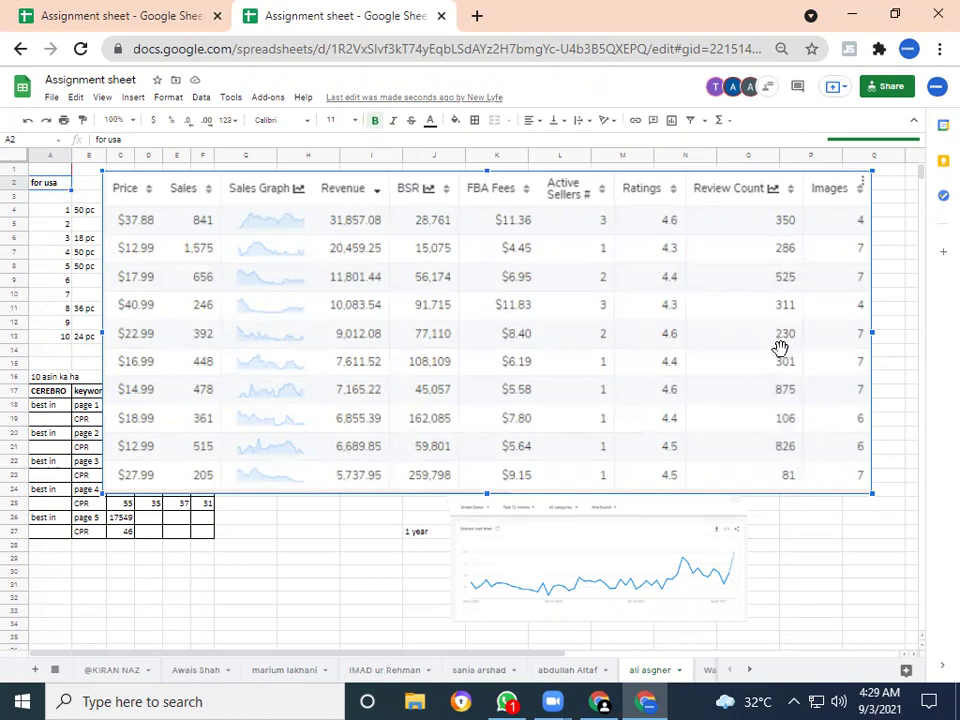
{"action": "left_click_drag", "start_coordinate": [870, 492], "coordinate": [525, 321]}
- Examine the review velocity, dimensions, weight and creation date images, the 90-day trend chart and the Cerebro table's first keyword row
{"action": "left_click", "coordinate": [581, 304]}
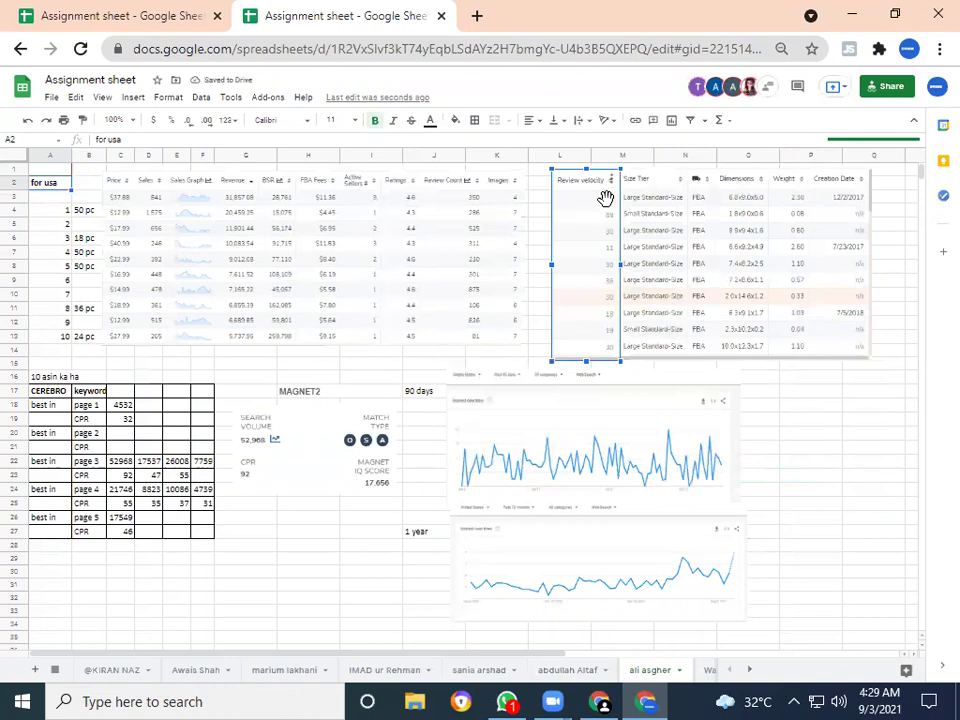
{"action": "left_click", "coordinate": [708, 288]}
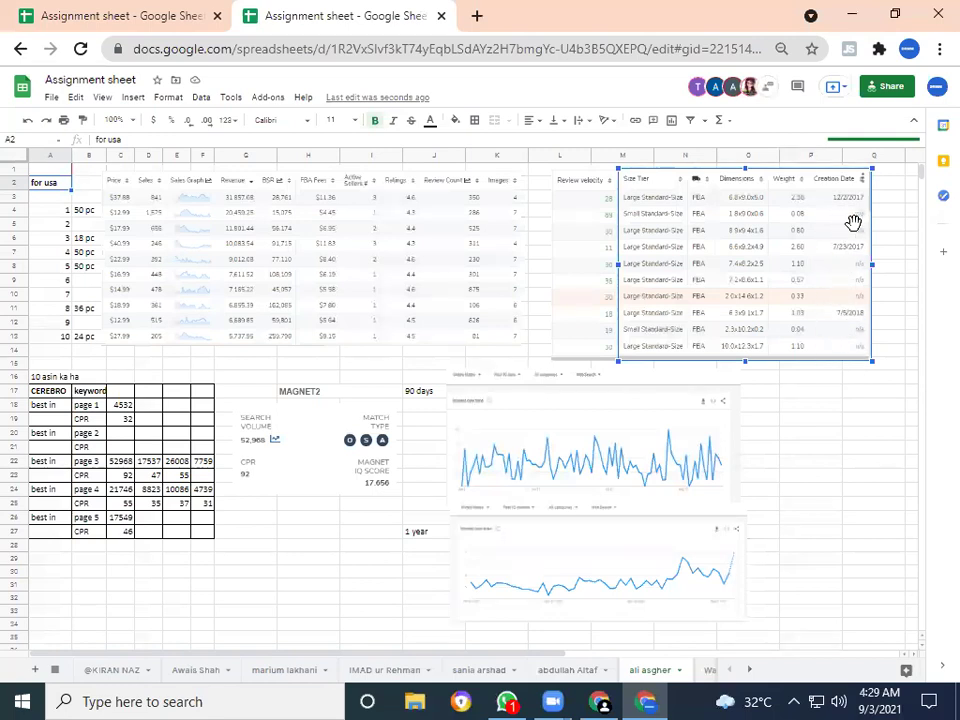
{"action": "left_click", "coordinate": [690, 427]}
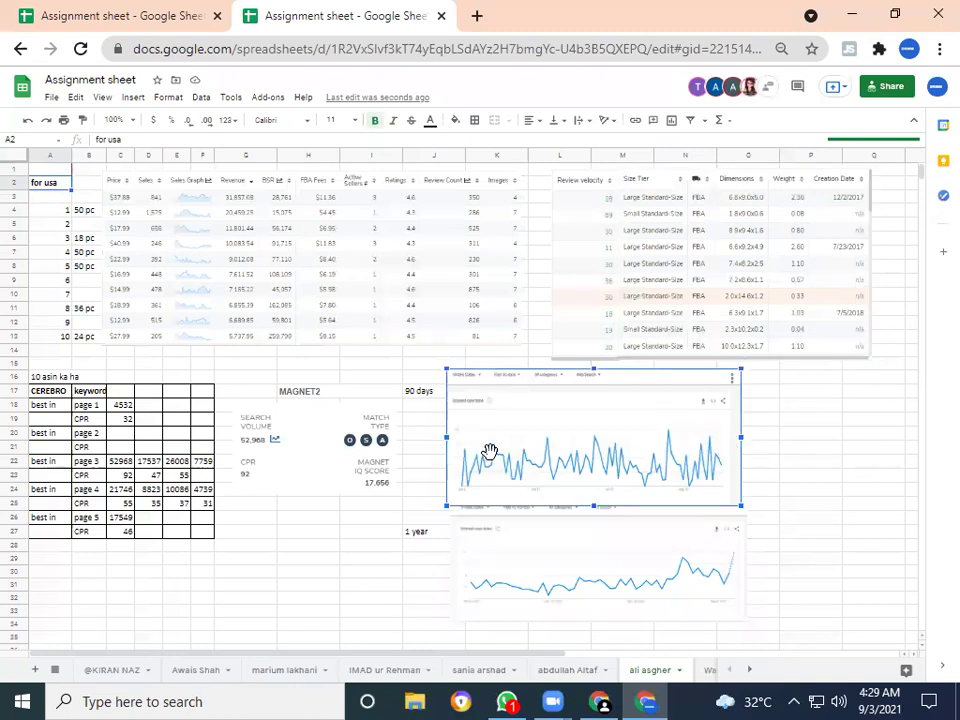
{"action": "left_click", "coordinate": [307, 533]}
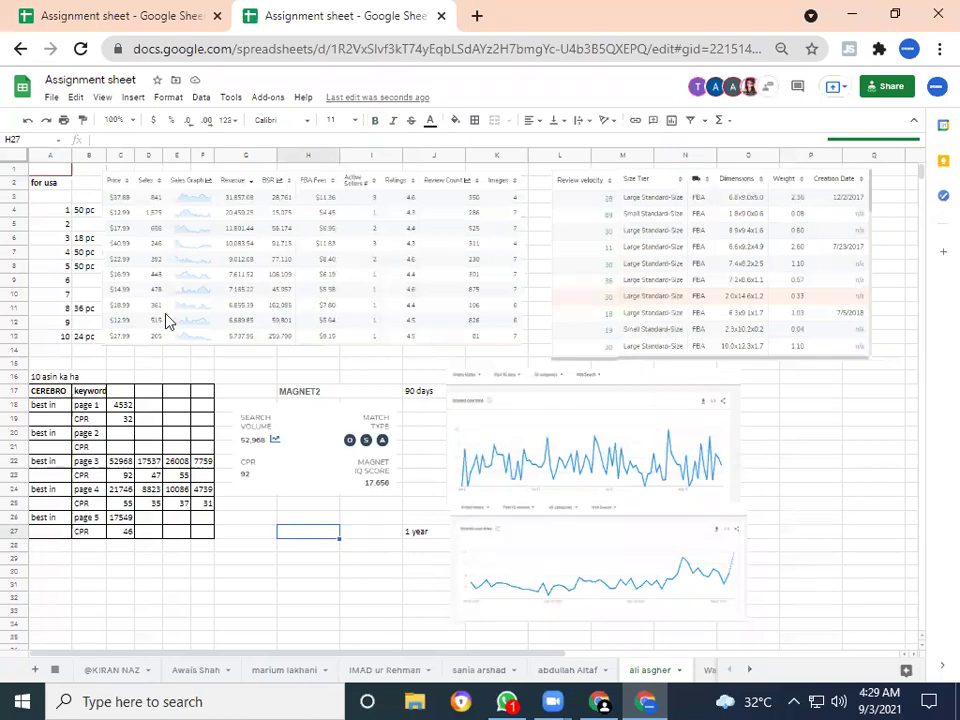
{"action": "left_click", "coordinate": [45, 405]}
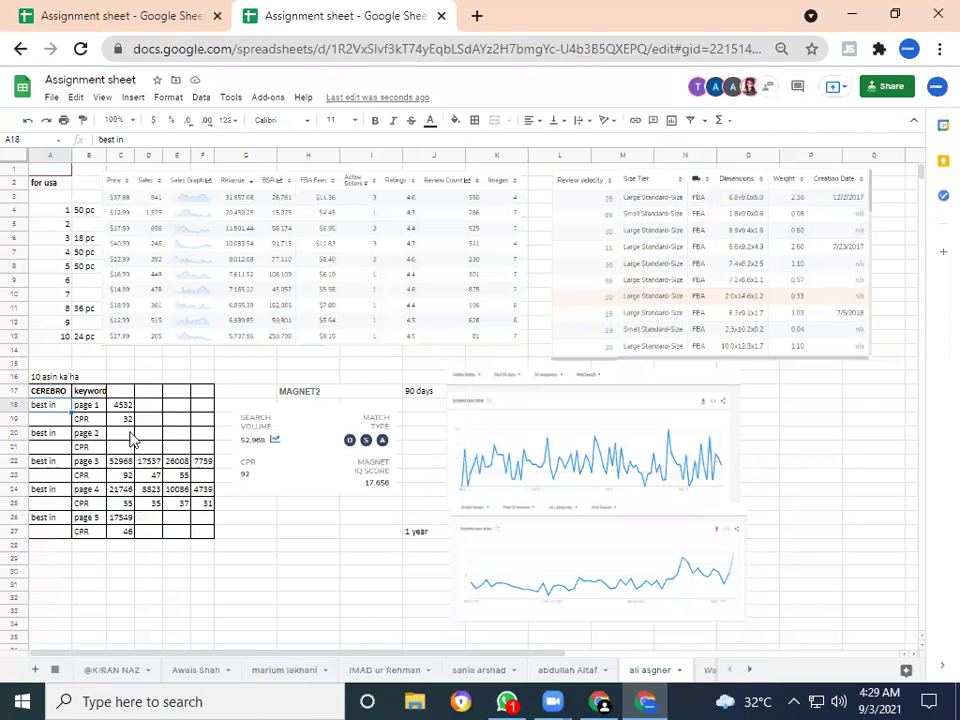
- Enlarge the MAGNET2 search volume image and move it over the product table so it spans about columns C to L
{"action": "left_click", "coordinate": [307, 460]}
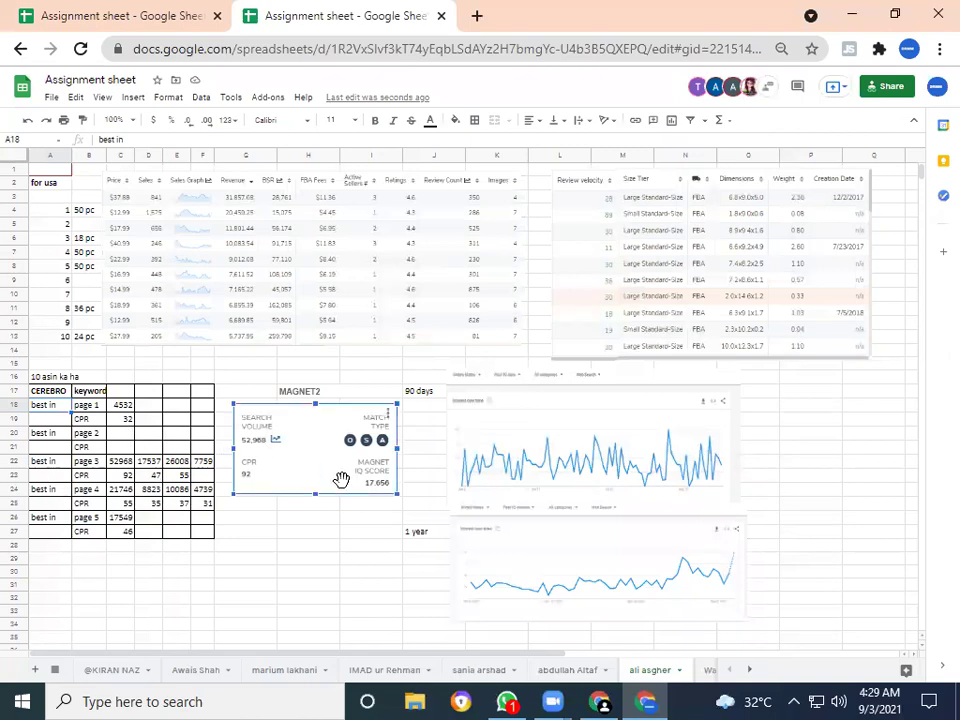
{"action": "left_click_drag", "start_coordinate": [490, 537], "coordinate": [759, 602]}
{"action": "left_click_drag", "start_coordinate": [501, 442], "coordinate": [420, 296]}
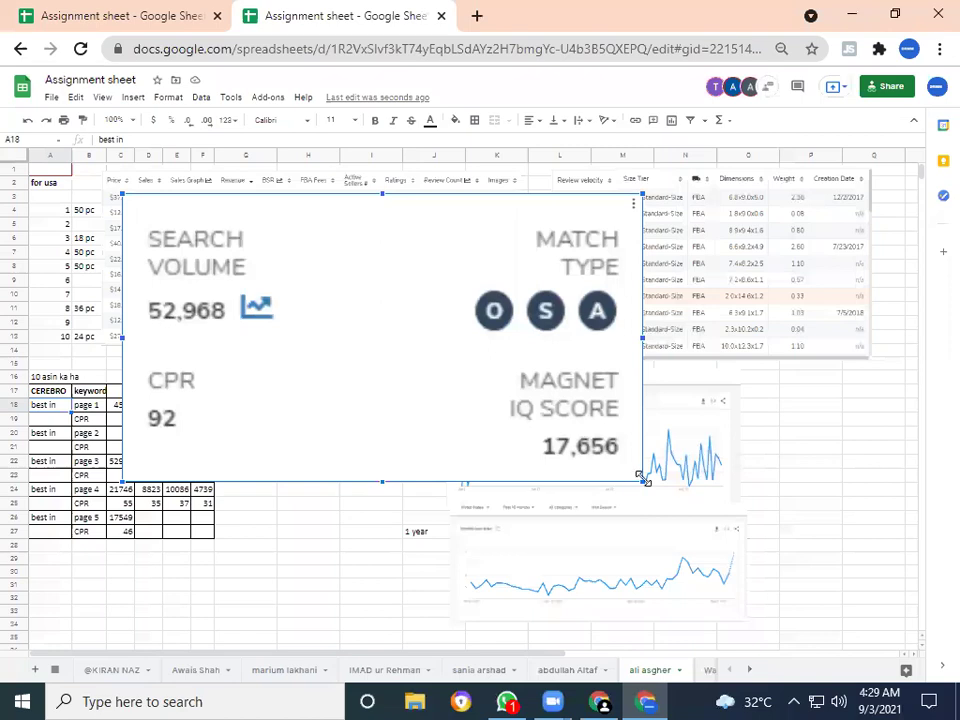
{"action": "left_click_drag", "start_coordinate": [340, 424], "coordinate": [317, 418]}
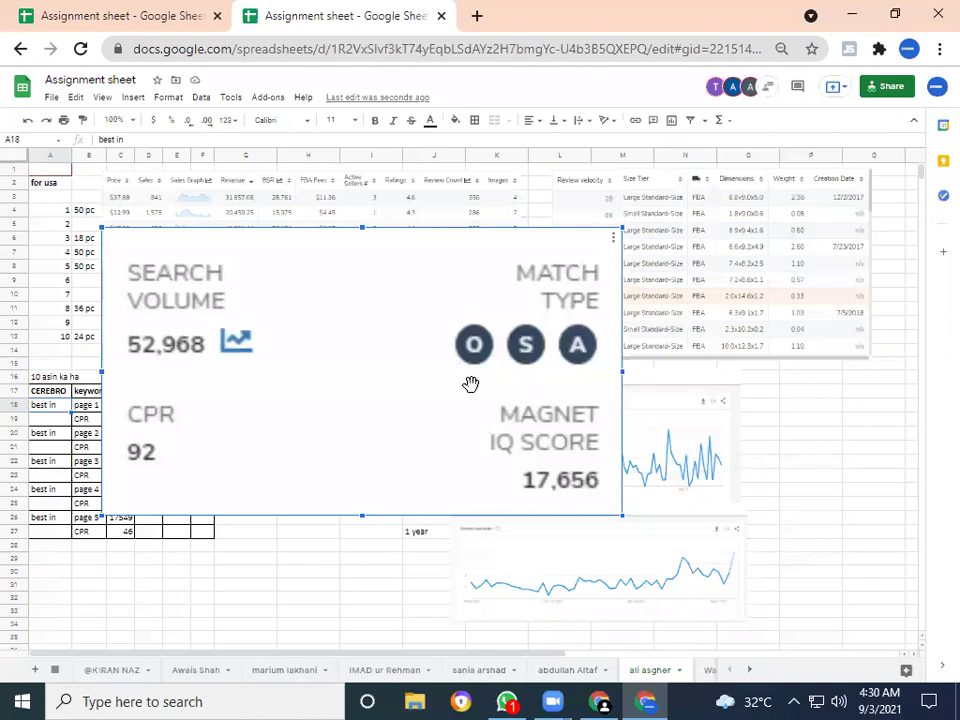
- Shrink the MAGNET2 search volume image and move it back below its heading, beside the Cerebro table
{"action": "left_click_drag", "start_coordinate": [619, 227], "coordinate": [342, 383]}
{"action": "left_click_drag", "start_coordinate": [208, 476], "coordinate": [448, 497]}
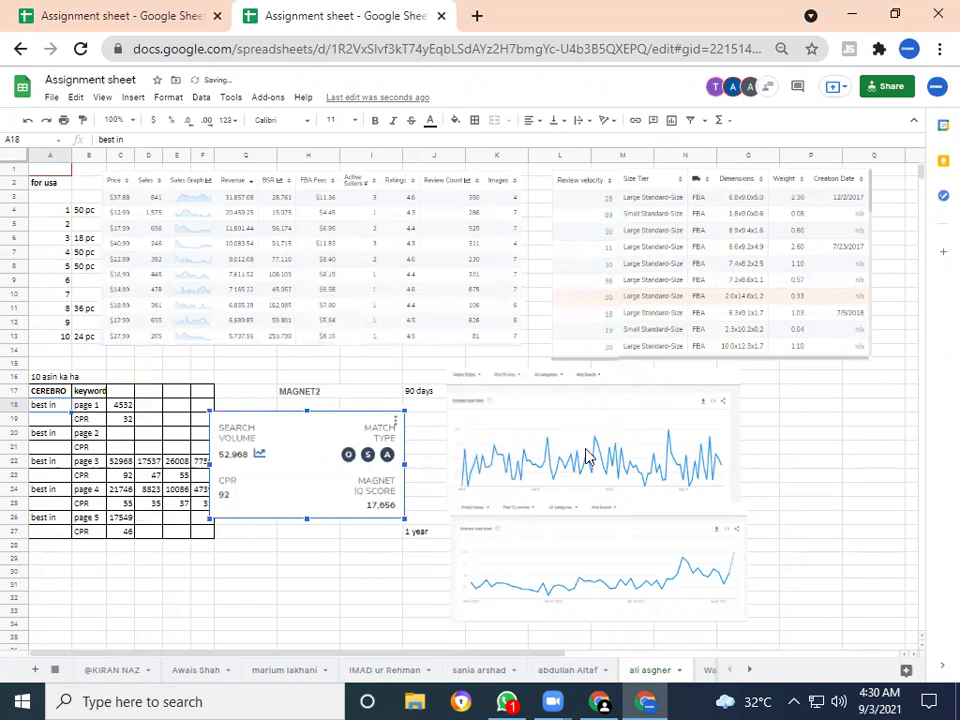
- Enlarge the 90-day trend chart to read its graph, then shrink it to about columns K to N
{"action": "left_click", "coordinate": [476, 480]}
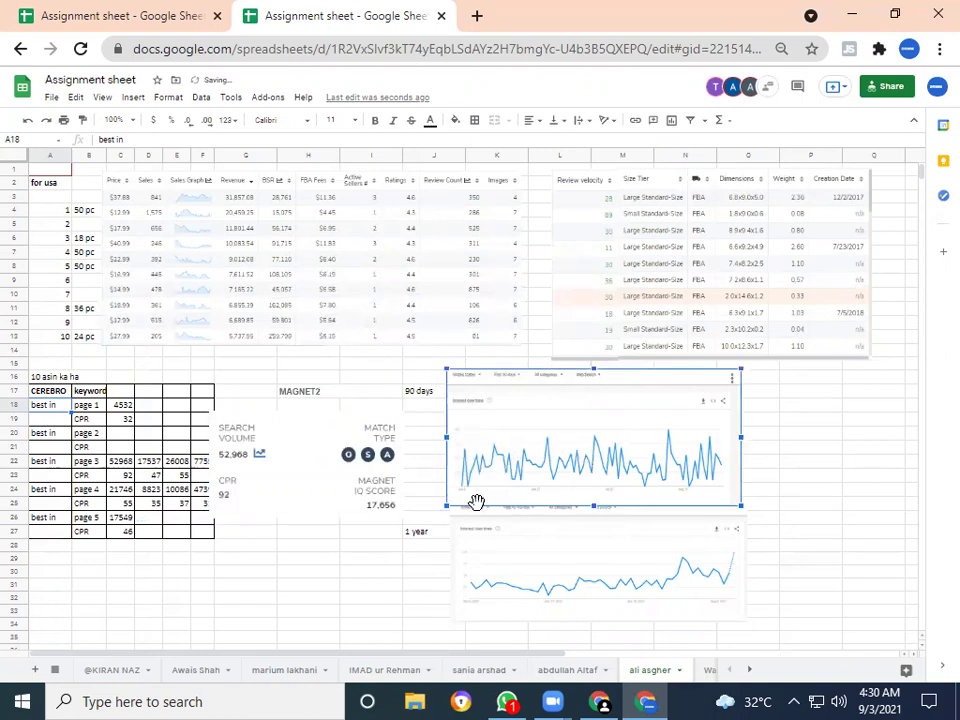
{"action": "left_click_drag", "start_coordinate": [441, 509], "coordinate": [123, 597]}
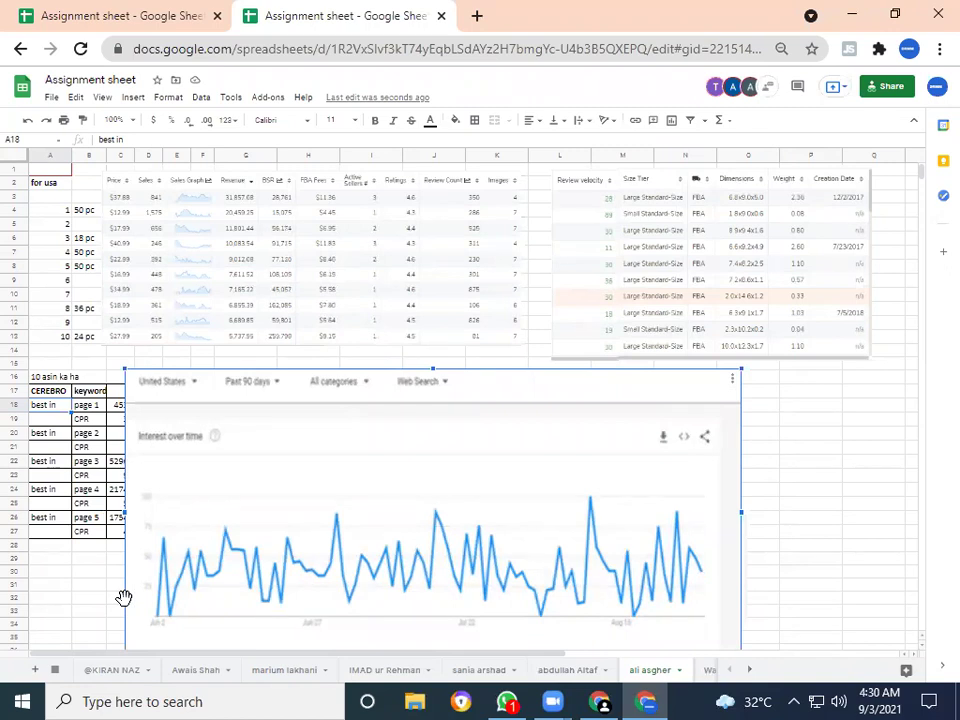
{"action": "left_click_drag", "start_coordinate": [123, 597], "coordinate": [545, 480]}
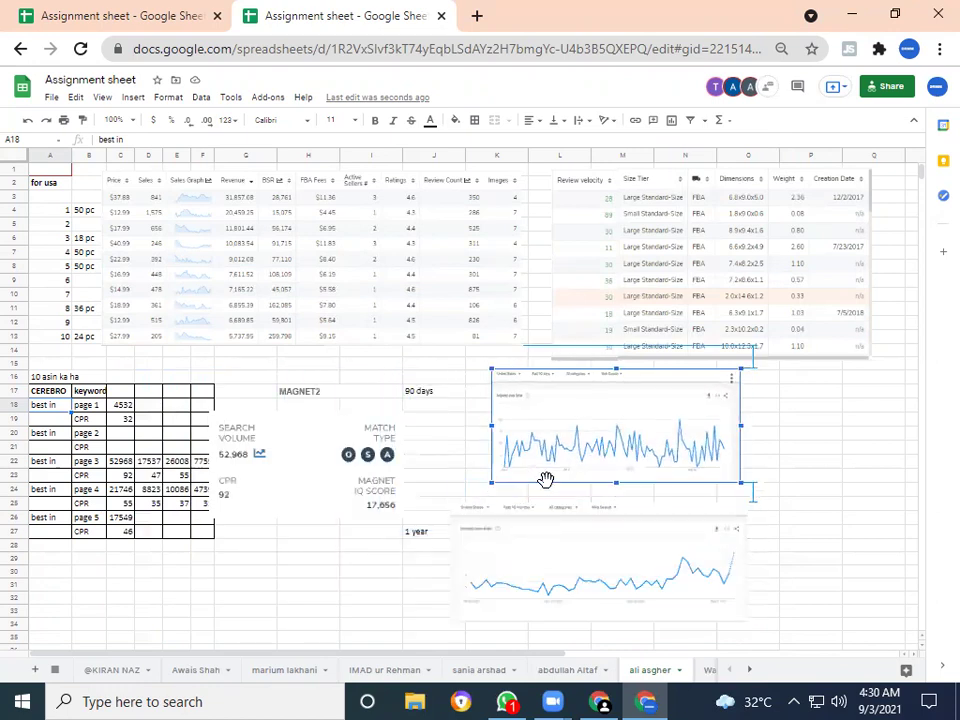
- Move the 12-month trend chart up and enlarge it to span about columns B to Q, from row 6 to row 29
{"action": "left_click", "coordinate": [561, 555]}
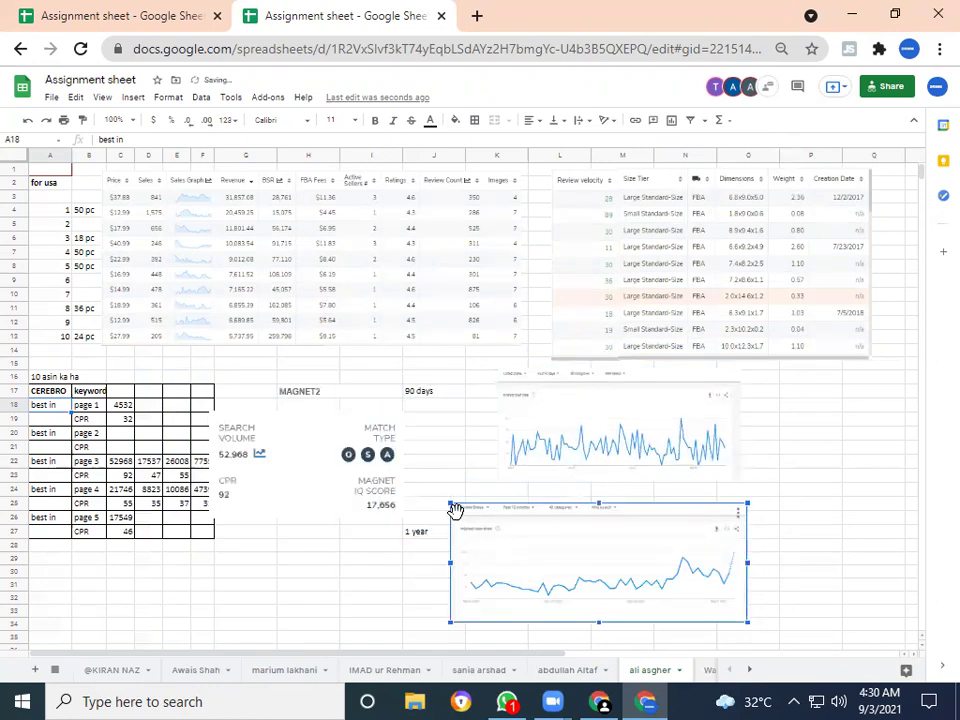
{"action": "left_click_drag", "start_coordinate": [448, 503], "coordinate": [123, 330]}
{"action": "left_click_drag", "start_coordinate": [343, 407], "coordinate": [394, 326]}
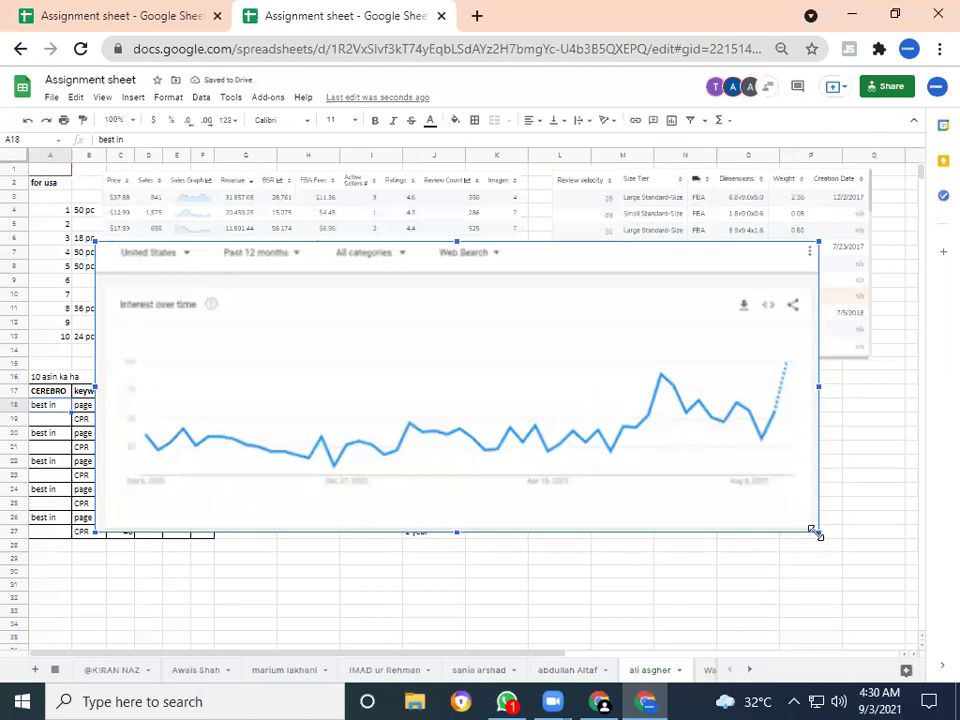
{"action": "left_click_drag", "start_coordinate": [873, 567], "coordinate": [883, 564]}
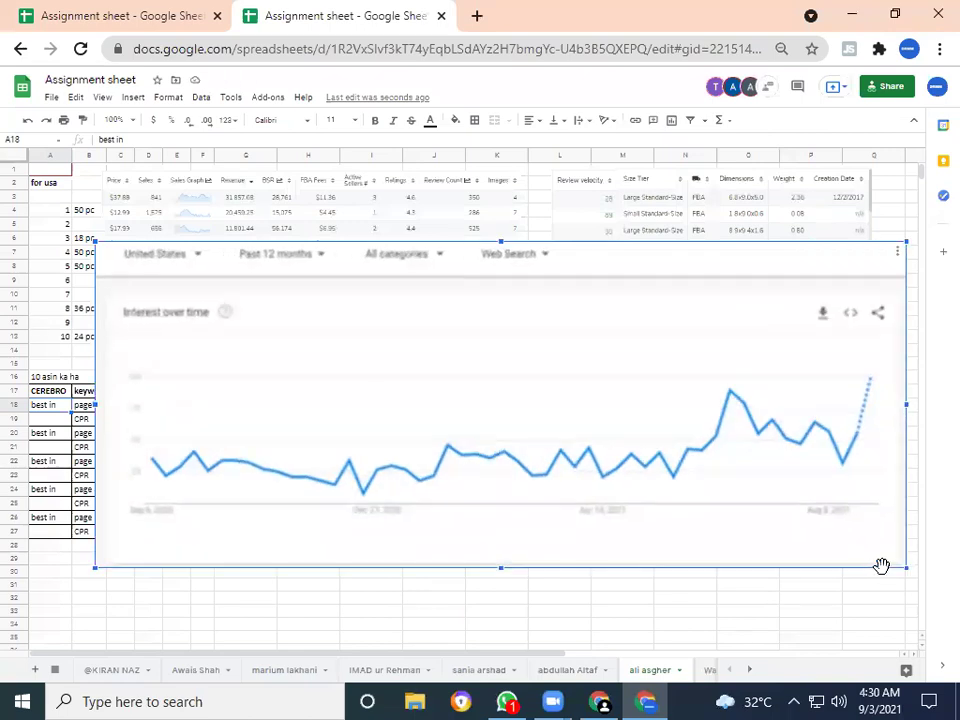
{"action": "left_click", "coordinate": [687, 621]}
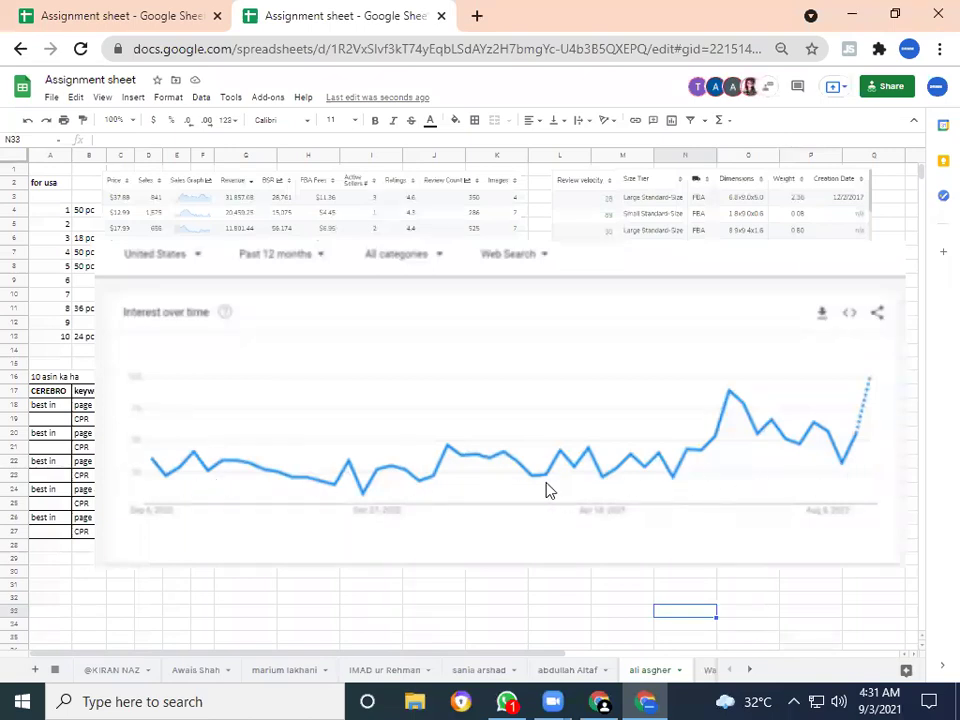
- Shrink the 12-month trend chart to about columns K to Q, uncovering the tables and the 1 year label in J27
{"action": "left_click", "coordinate": [120, 287]}
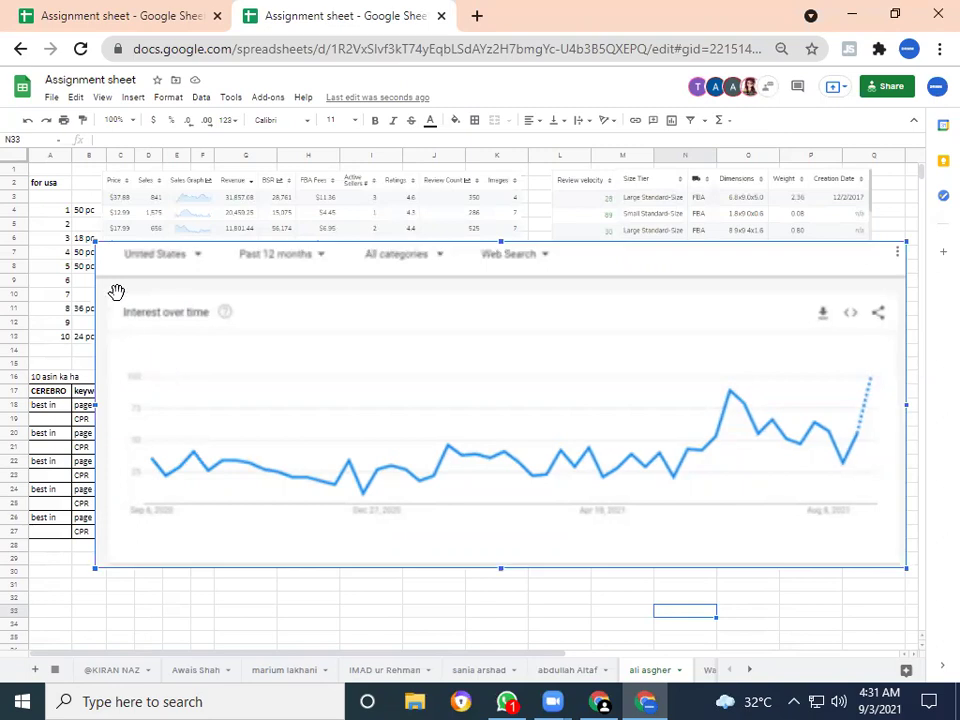
{"action": "left_click_drag", "start_coordinate": [100, 243], "coordinate": [473, 421]}
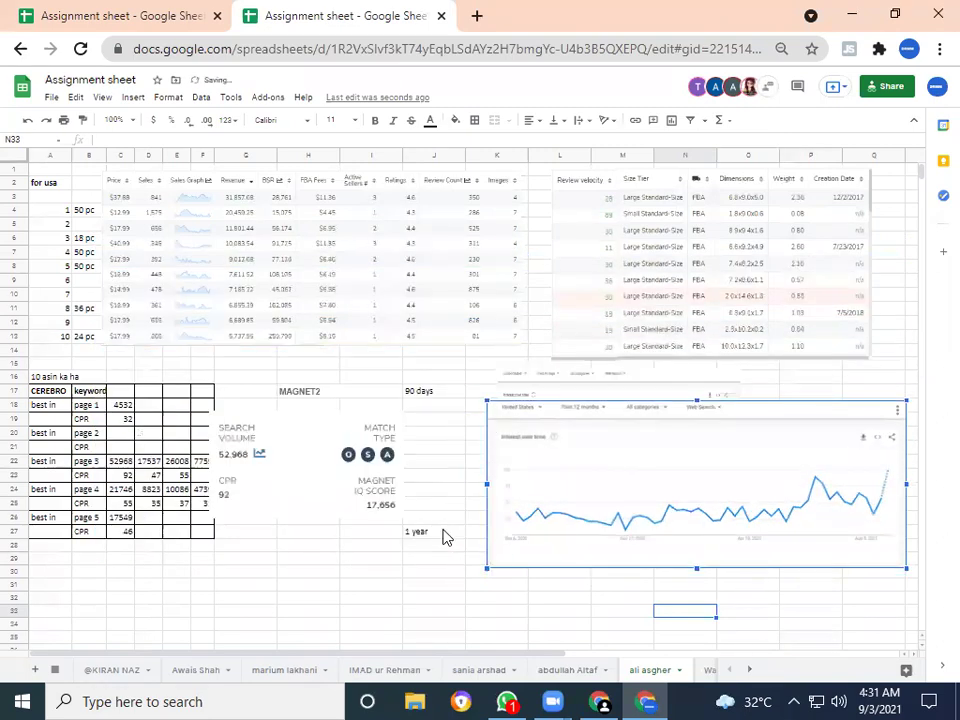
{"action": "left_click", "coordinate": [445, 536]}
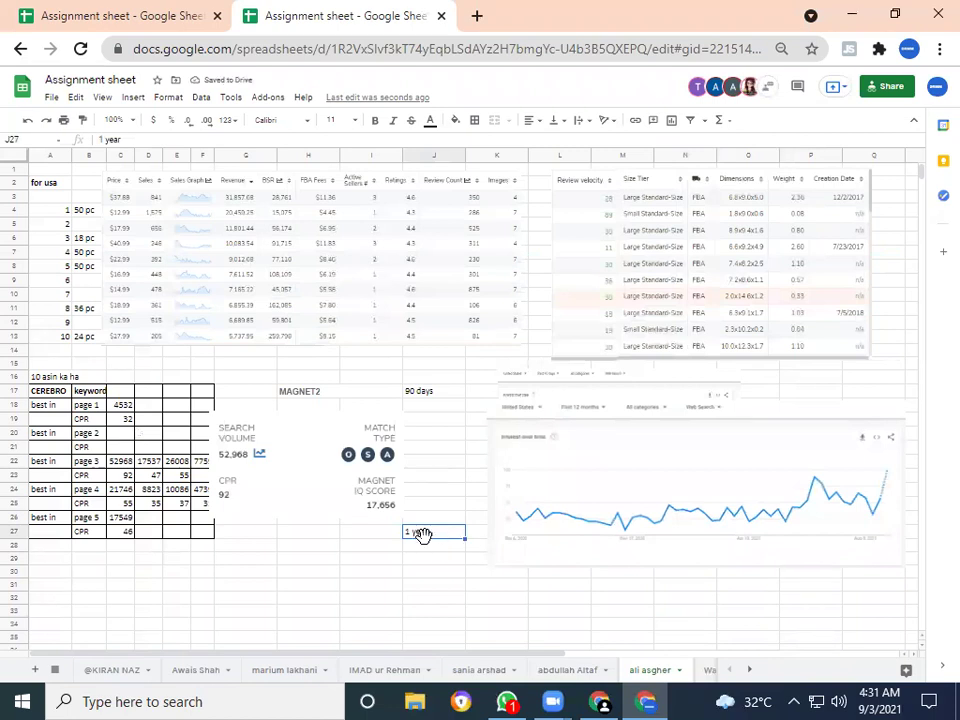
- Enlarge the 12-month trend chart once more, then shrink it and place it directly below the 90-day chart
{"action": "left_click", "coordinate": [600, 507]}
{"action": "left_click_drag", "start_coordinate": [485, 399], "coordinate": [116, 336]}
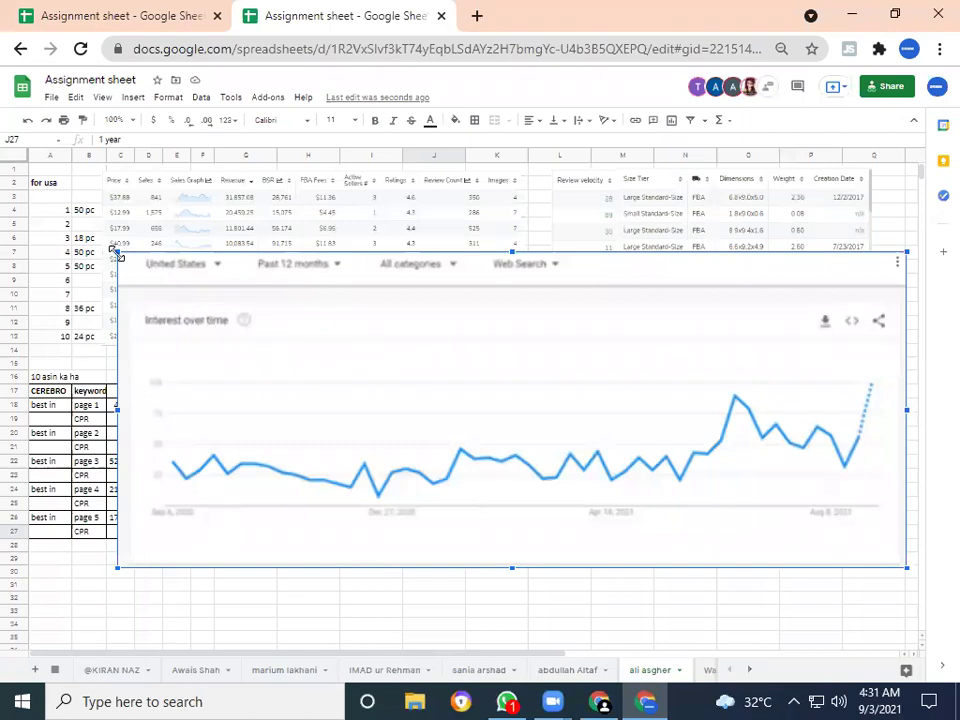
{"action": "left_click_drag", "start_coordinate": [117, 254], "coordinate": [175, 275]}
{"action": "left_click_drag", "start_coordinate": [231, 298], "coordinate": [563, 489]}
{"action": "left_click", "coordinate": [463, 478]}
{"action": "left_click", "coordinate": [681, 521]}
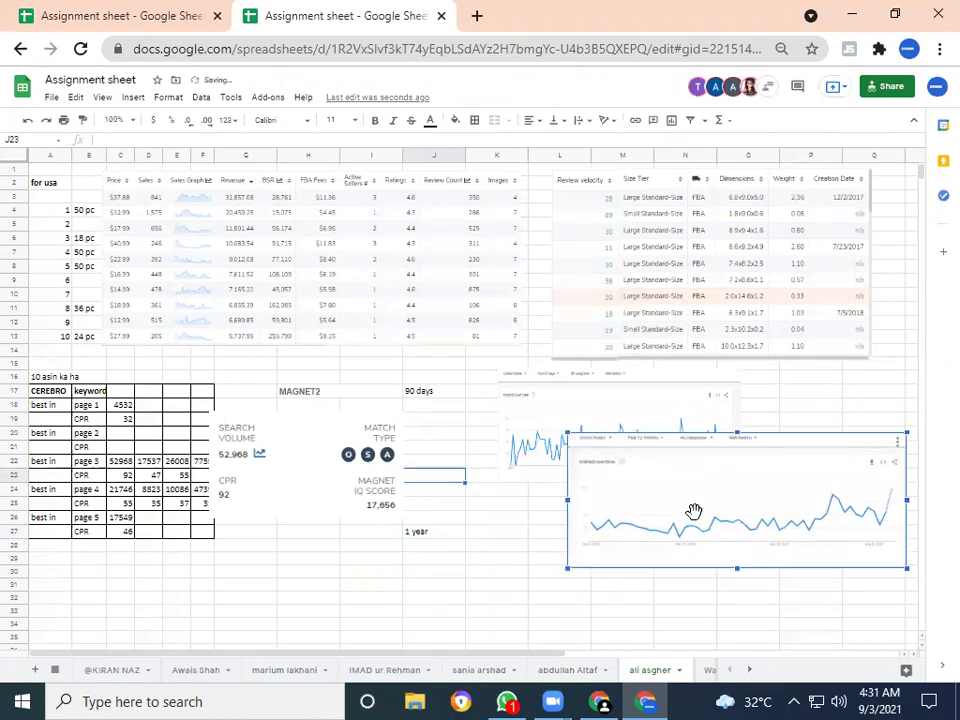
{"action": "left_click_drag", "start_coordinate": [681, 523], "coordinate": [606, 583]}
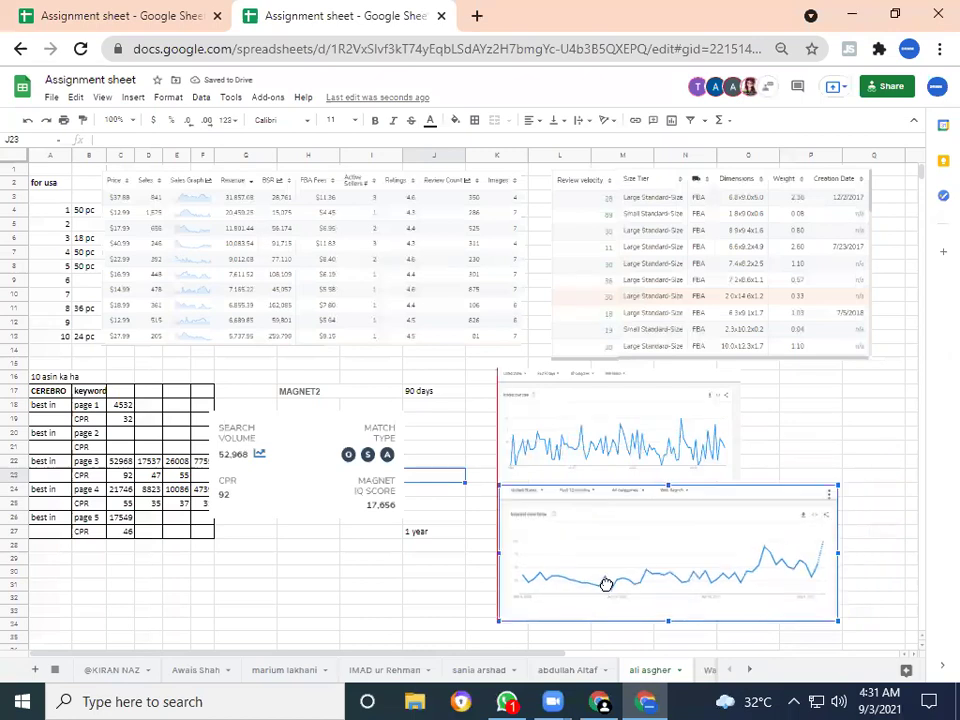
- Move the MAGNET2 search volume image sideways to clear the Cerebro table's columns
{"action": "left_click", "coordinate": [321, 563]}
{"action": "left_click", "coordinate": [300, 462]}
{"action": "left_click_drag", "start_coordinate": [340, 460], "coordinate": [388, 460]}
- Examine the Cerebro table's keyword, page and CPR entries for the first pages, moving through cells in columns A to C
{"action": "left_click", "coordinate": [130, 422]}
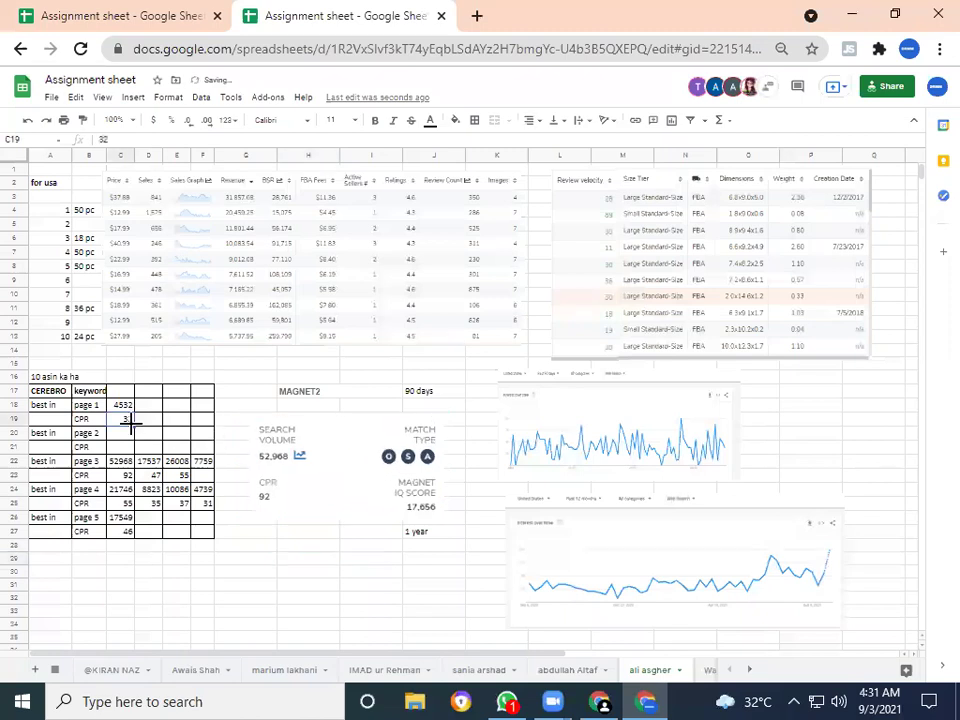
{"action": "key", "text": "Left"}
{"action": "key", "text": "Left"}
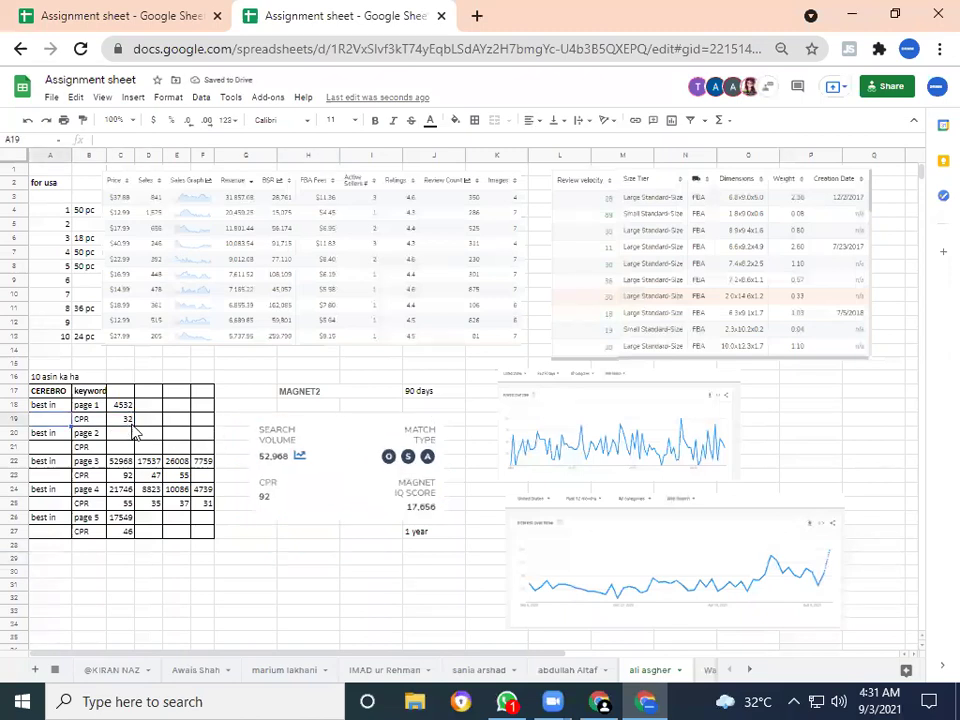
{"action": "key", "text": "Up"}
{"action": "key", "text": "Up"}
{"action": "key", "text": "Down"}
{"action": "key", "text": "Down"}
{"action": "key", "text": "Down"}
{"action": "key", "text": "Down"}
{"action": "key", "text": "Down"}
{"action": "key", "text": "Down"}
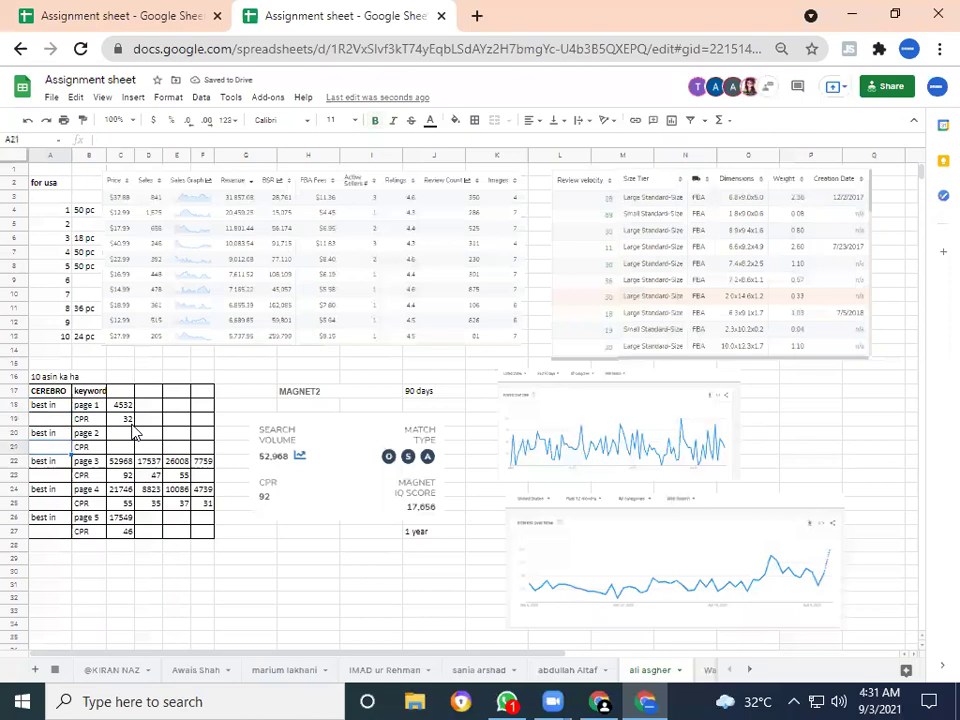
{"action": "key", "text": "Up"}
{"action": "key", "text": "Up"}
{"action": "key", "text": "Up"}
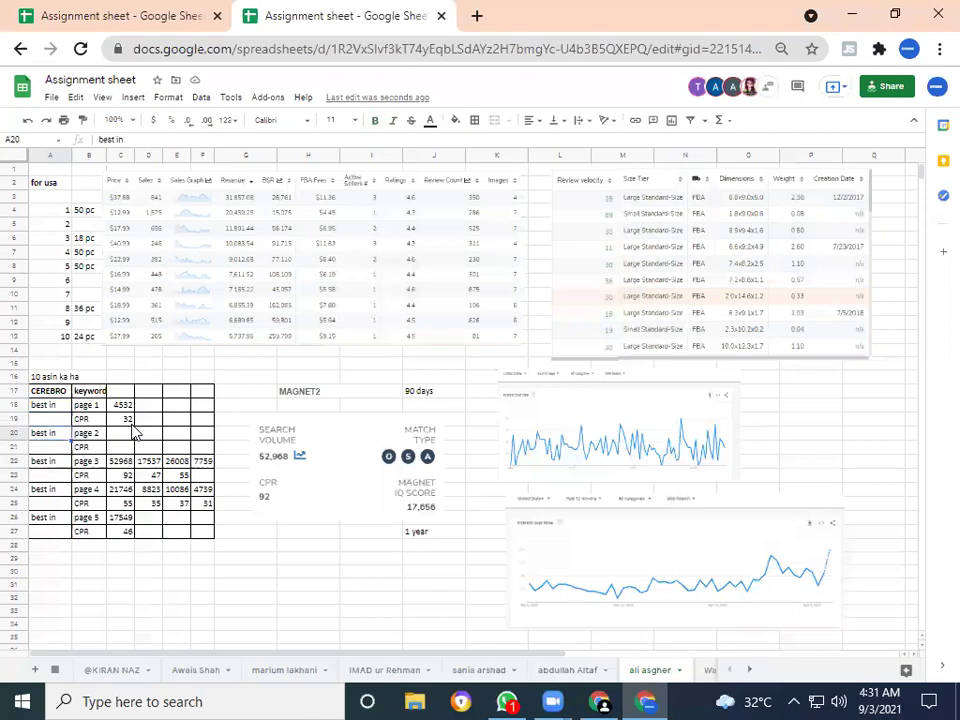
{"action": "key", "text": "Up"}
{"action": "key", "text": "Up"}
{"action": "key", "text": "Right"}
{"action": "key", "text": "Down"}
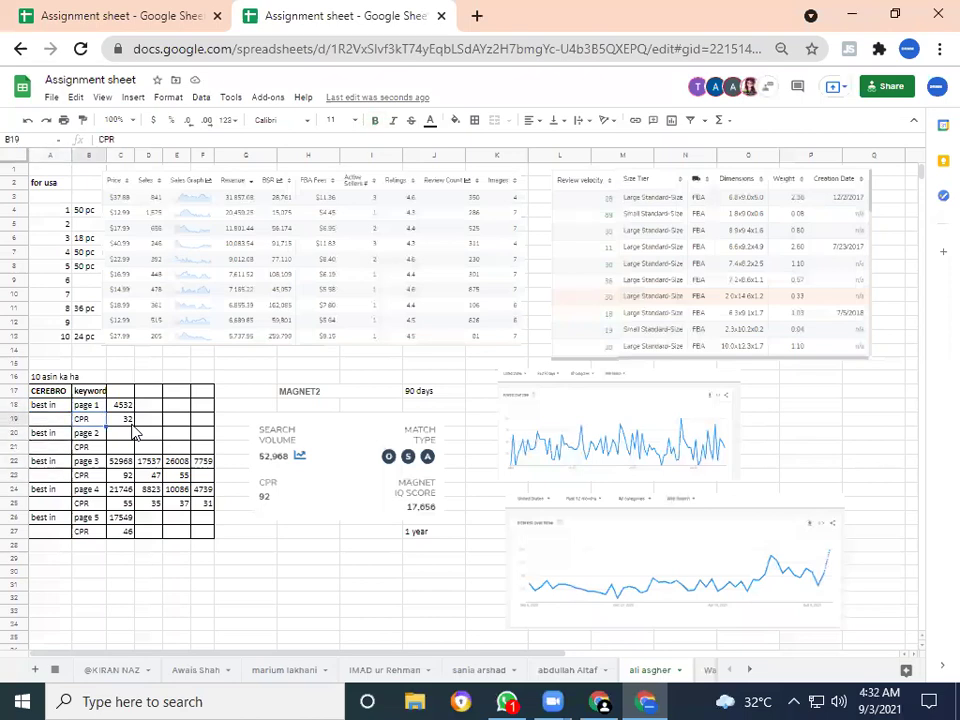
{"action": "key", "text": "Up"}
{"action": "key", "text": "Right"}
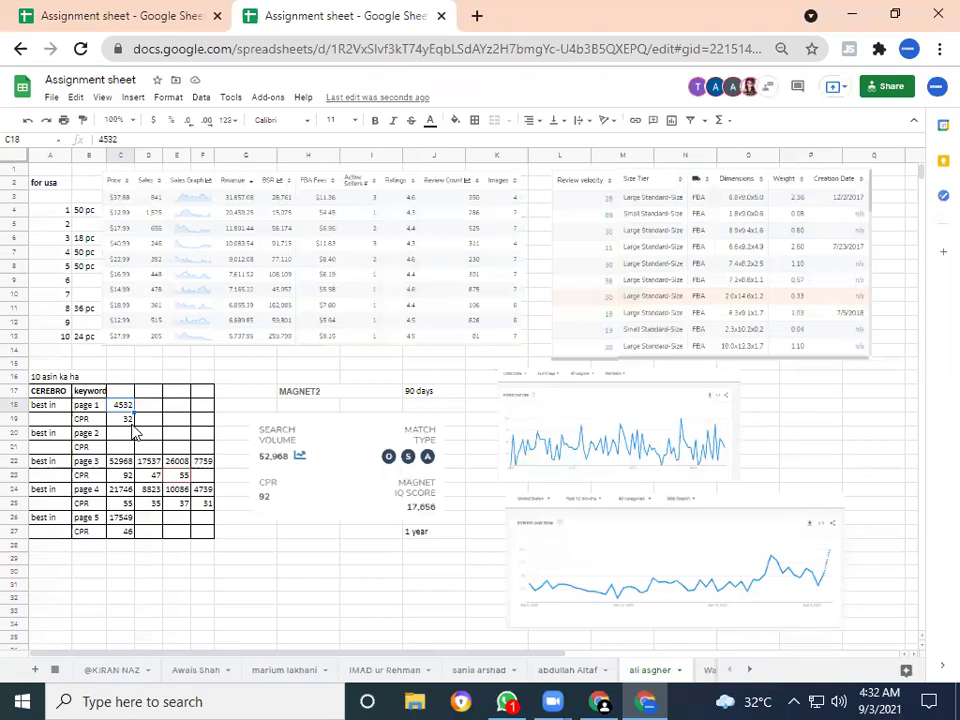
- Check the page 1 to page 3 keyword and CPR entries in the Cerebro table's columns A to C, rows 18 to 23
{"action": "left_click", "coordinate": [130, 422]}
{"action": "key", "text": "Down"}
{"action": "key", "text": "Down"}
{"action": "key", "text": "Down"}
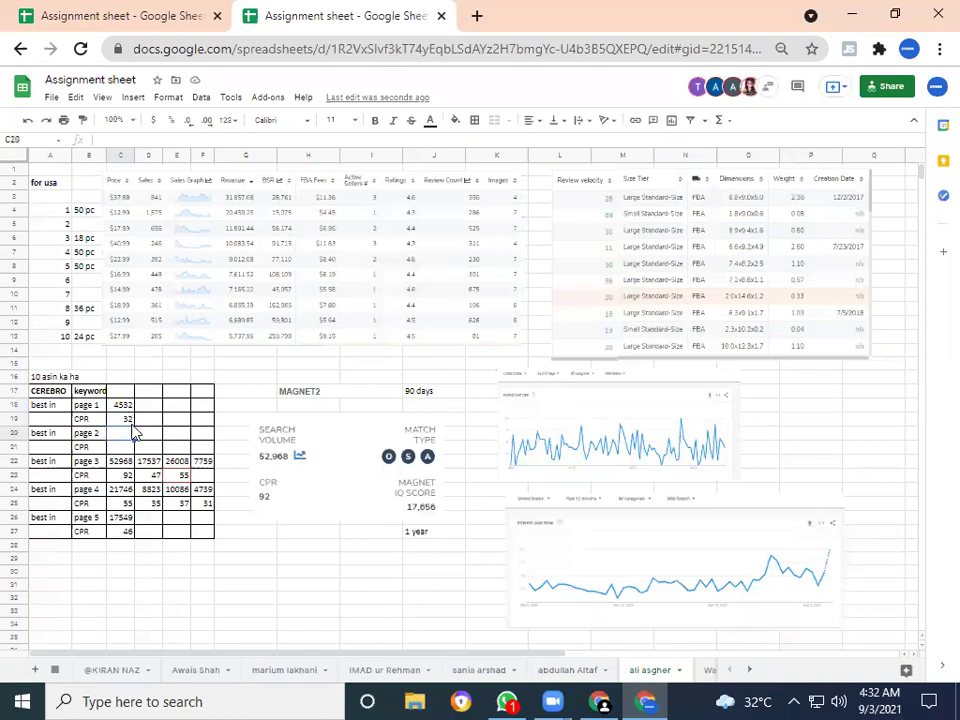
{"action": "key", "text": "Down"}
{"action": "key", "text": "Down"}
{"action": "key", "text": "Down"}
{"action": "key", "text": "Up"}
{"action": "key", "text": "Up"}
{"action": "key", "text": "Up"}
{"action": "key", "text": "Up"}
{"action": "key", "text": "Up"}
{"action": "key", "text": "Up"}
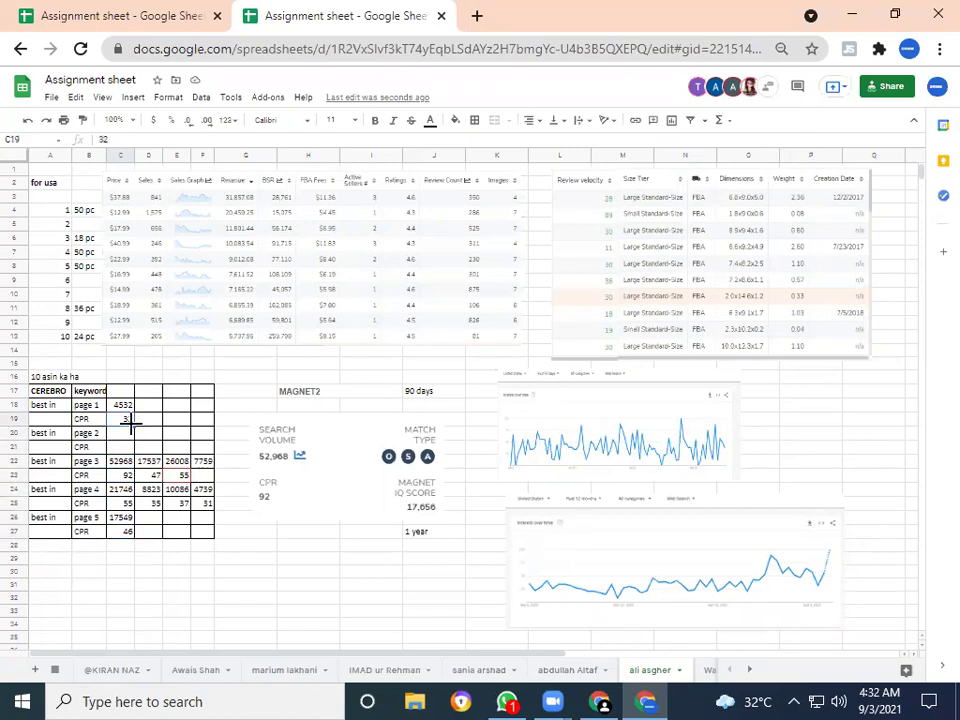
{"action": "key", "text": "Left"}
{"action": "key", "text": "Left"}
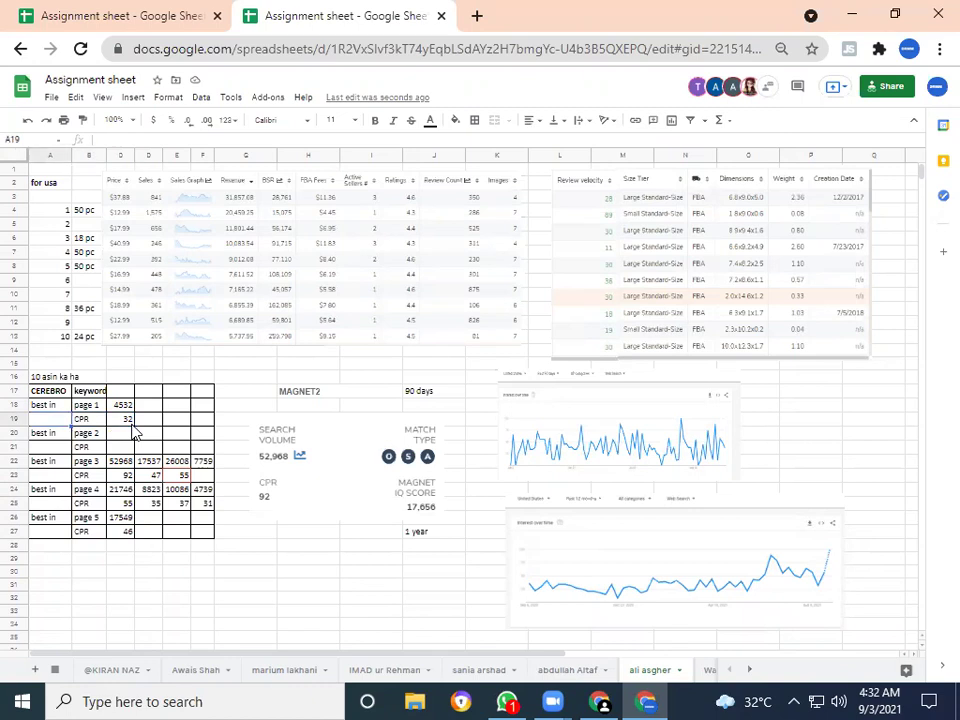
{"action": "key", "text": "Right"}
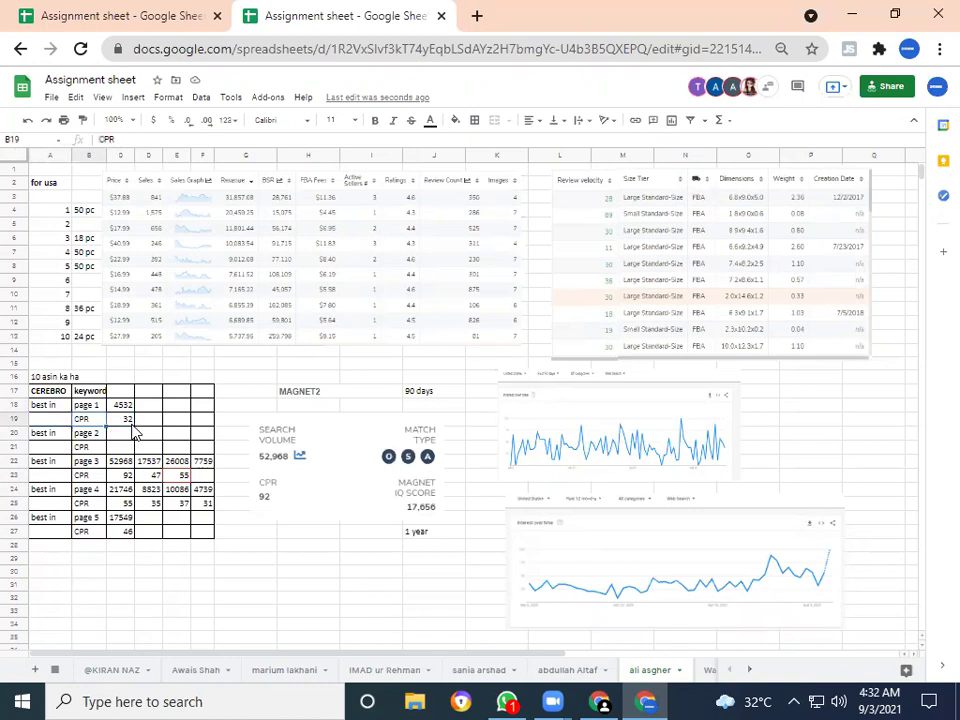
{"action": "key", "text": "Up"}
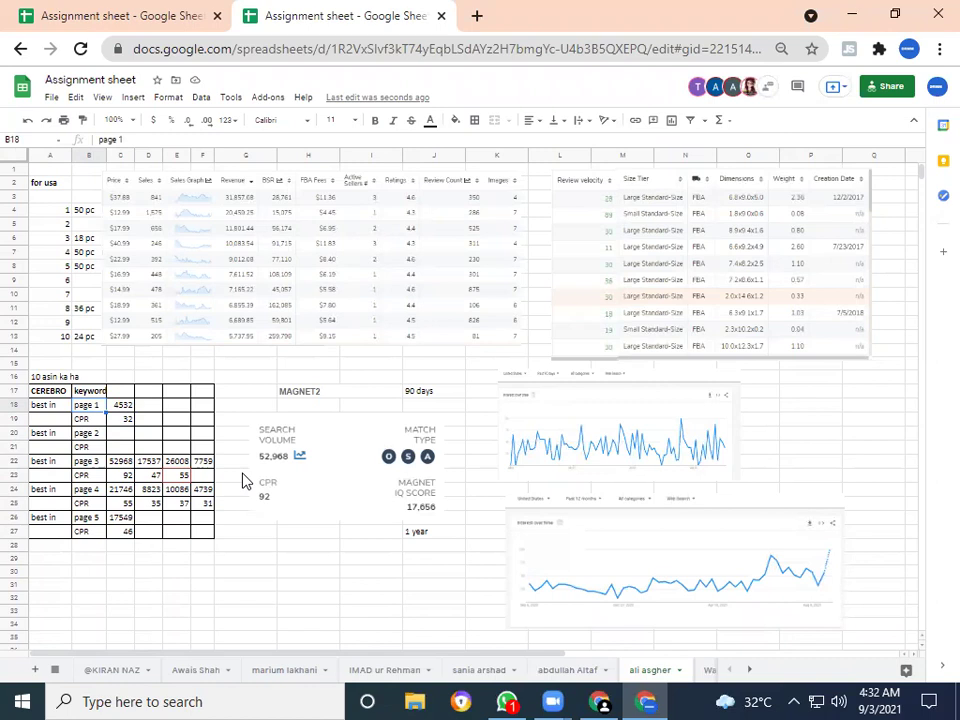
- Review the pack sizes in column B for products 1, 3, 8 and 10
{"action": "left_click", "coordinate": [88, 213]}
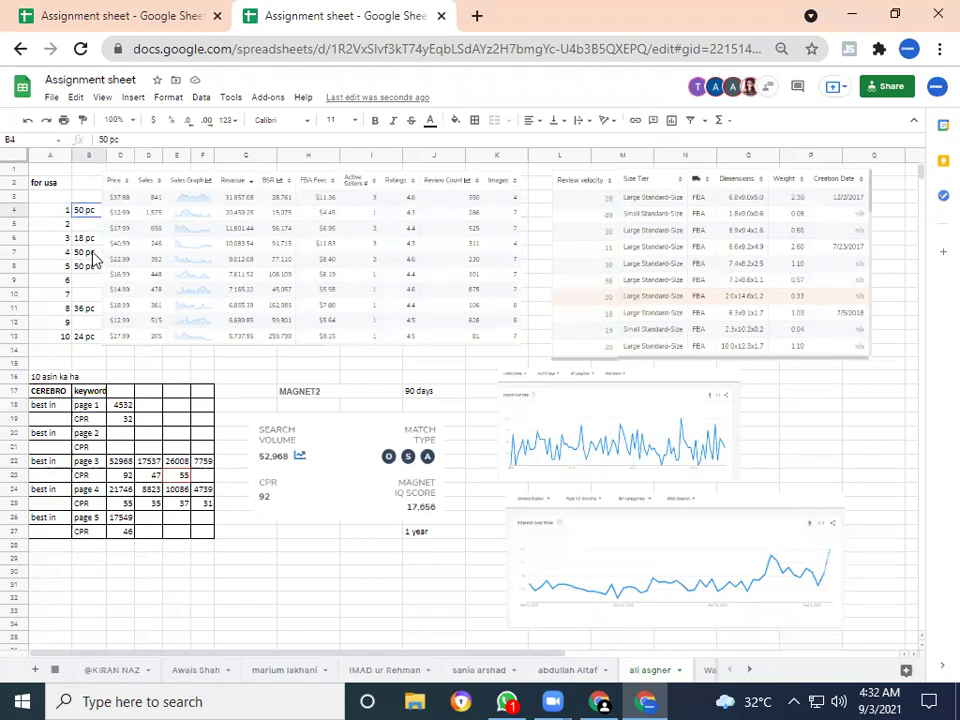
{"action": "left_click", "coordinate": [92, 241]}
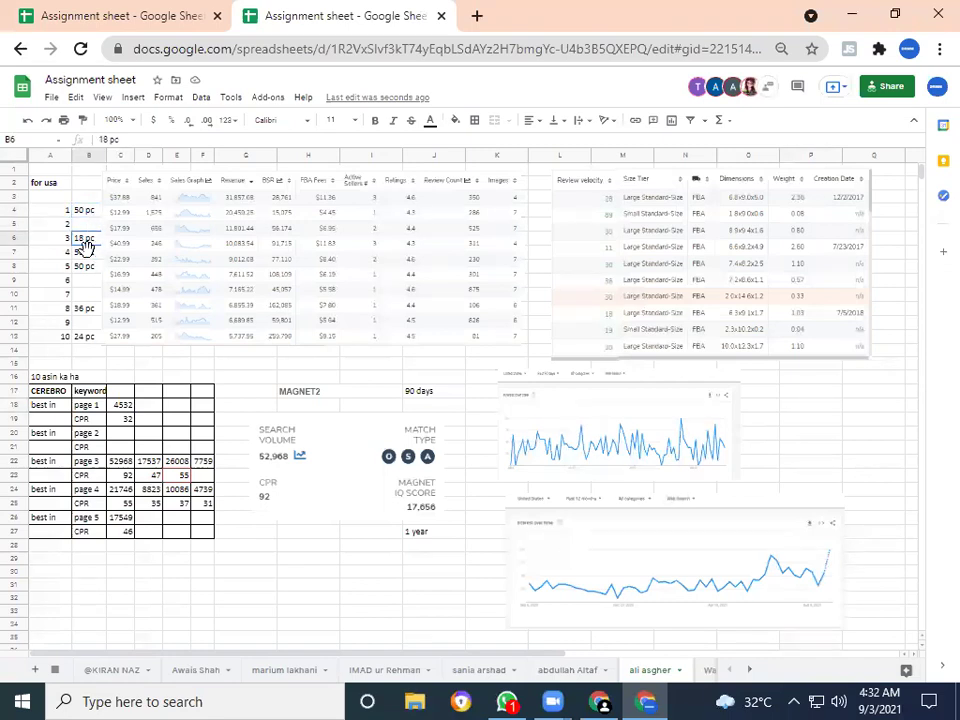
{"action": "left_click", "coordinate": [88, 216]}
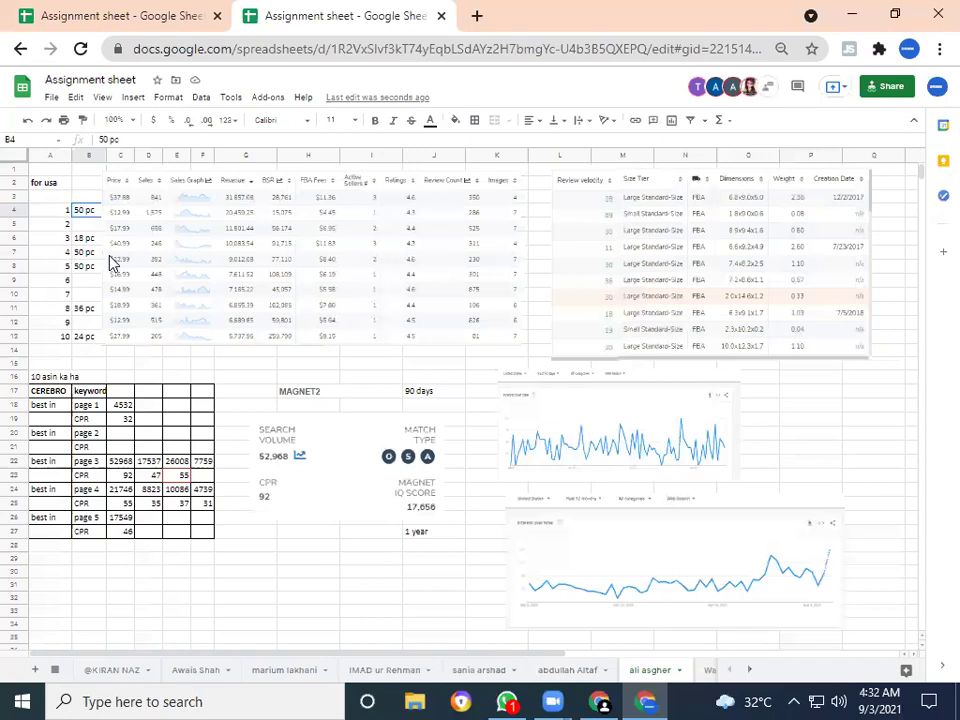
{"action": "left_click", "coordinate": [97, 310]}
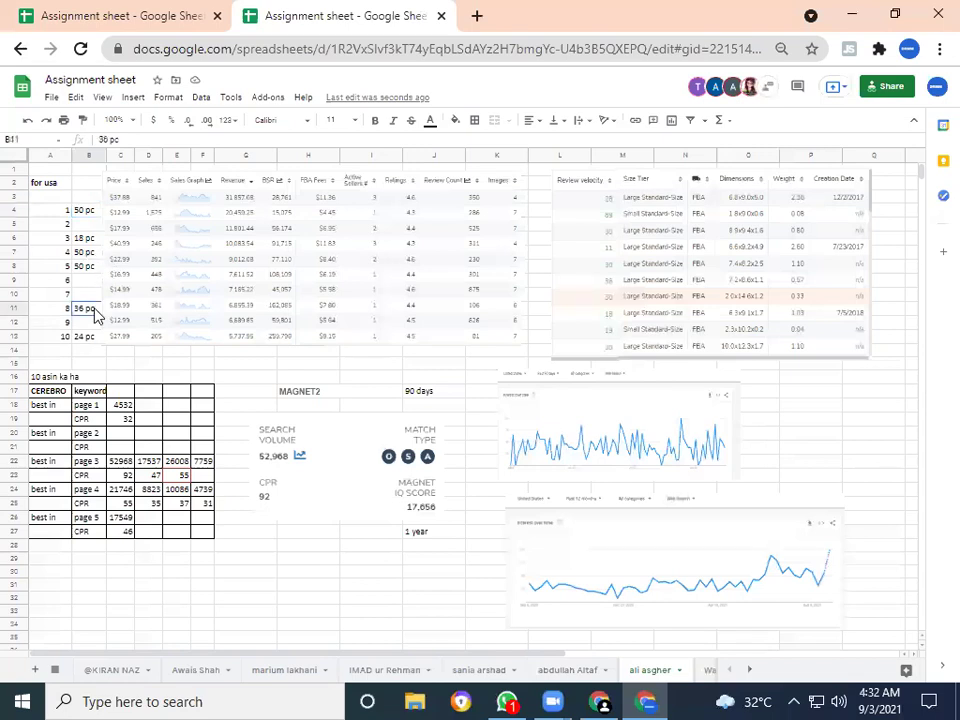
{"action": "left_click", "coordinate": [88, 338]}
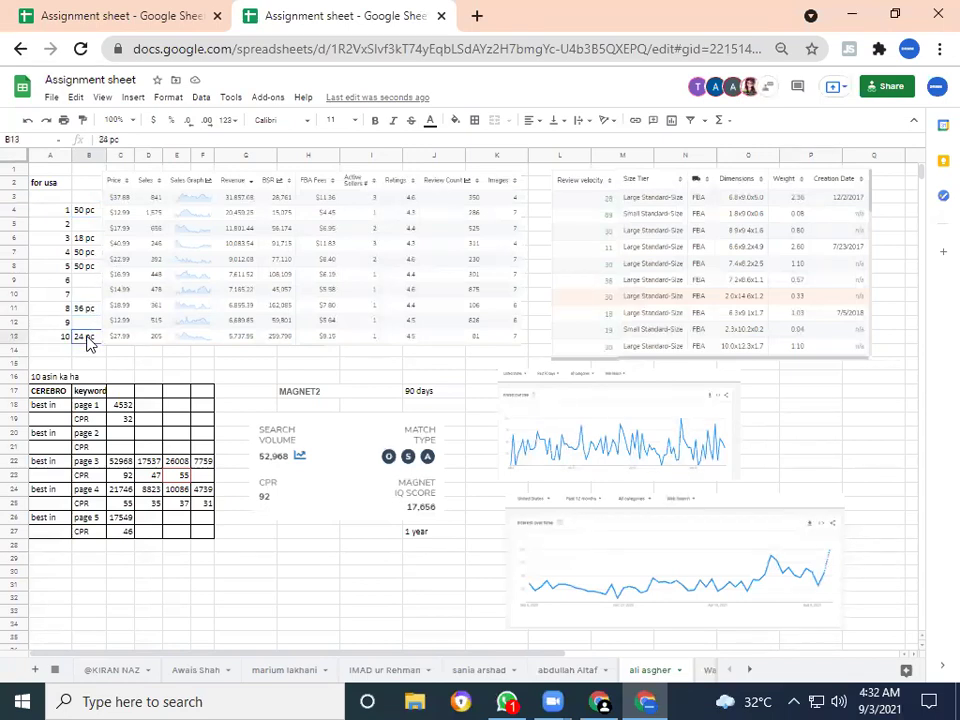
{"action": "left_click", "coordinate": [385, 546]}
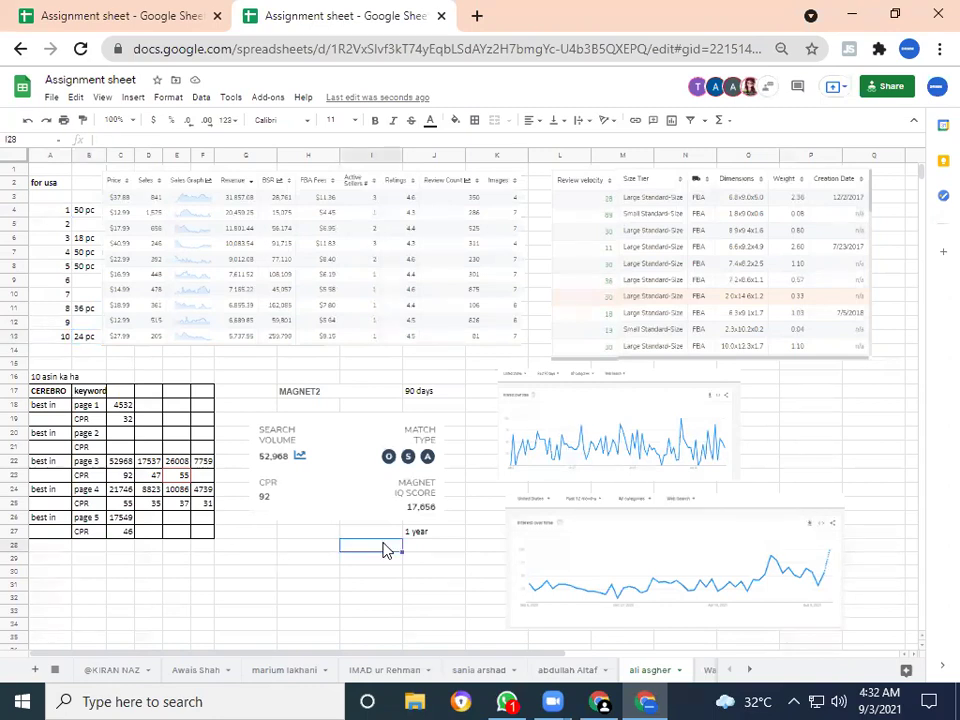
{"action": "left_click", "coordinate": [155, 572]}
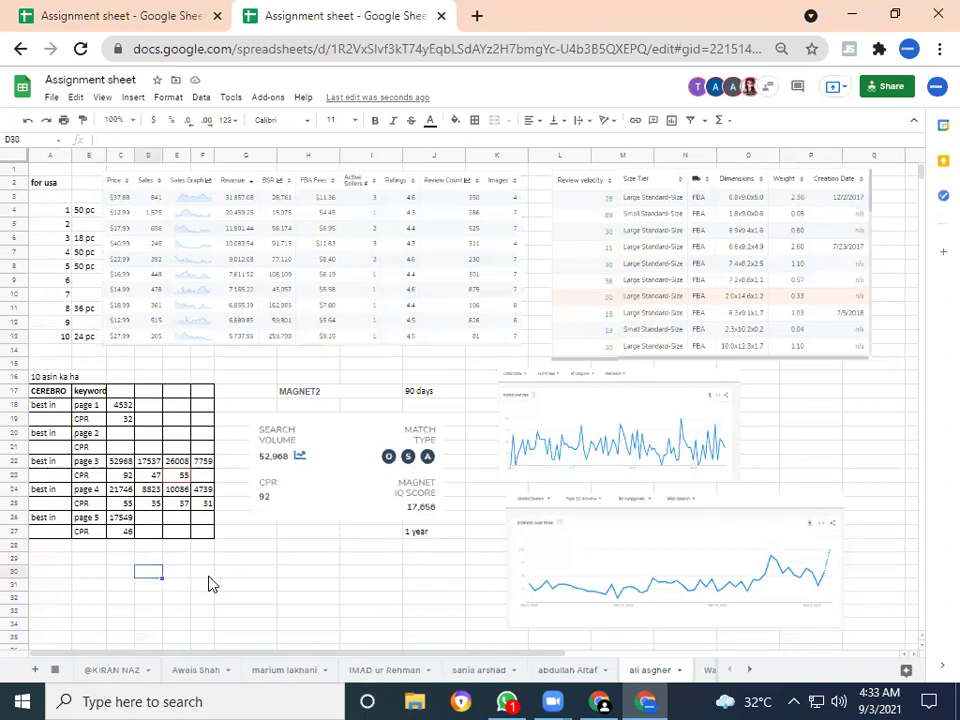
{"action": "left_click", "coordinate": [211, 562]}
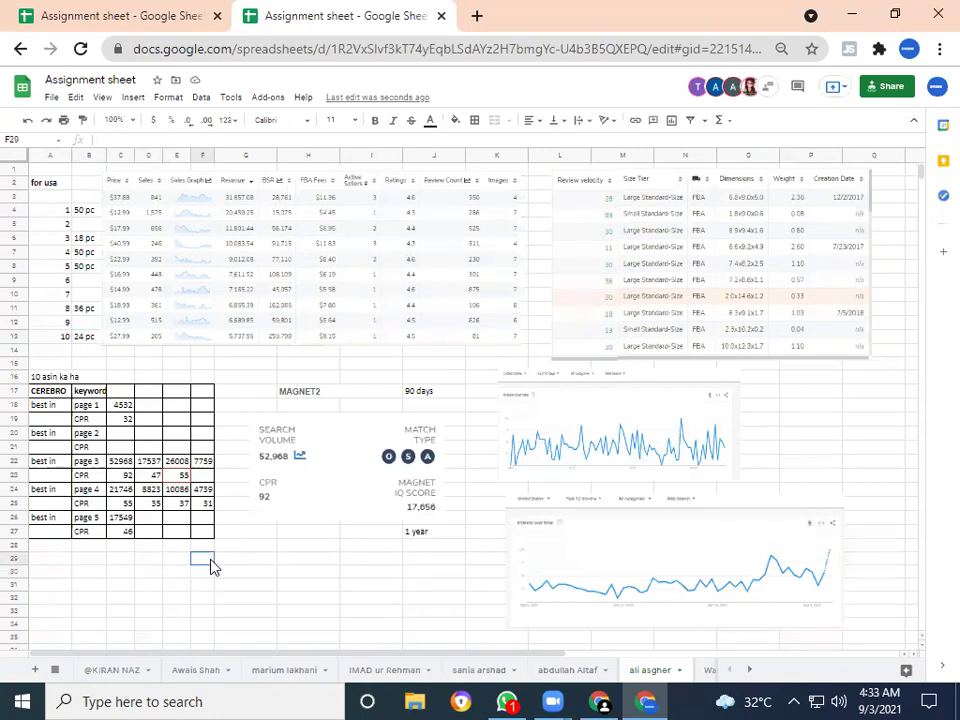
{"action": "key", "text": "Down"}
{"action": "key", "text": "Down"}
{"action": "key", "text": "Down"}
{"action": "key", "text": "Down"}
{"action": "key", "text": "Down"}
{"action": "key", "text": "Down"}
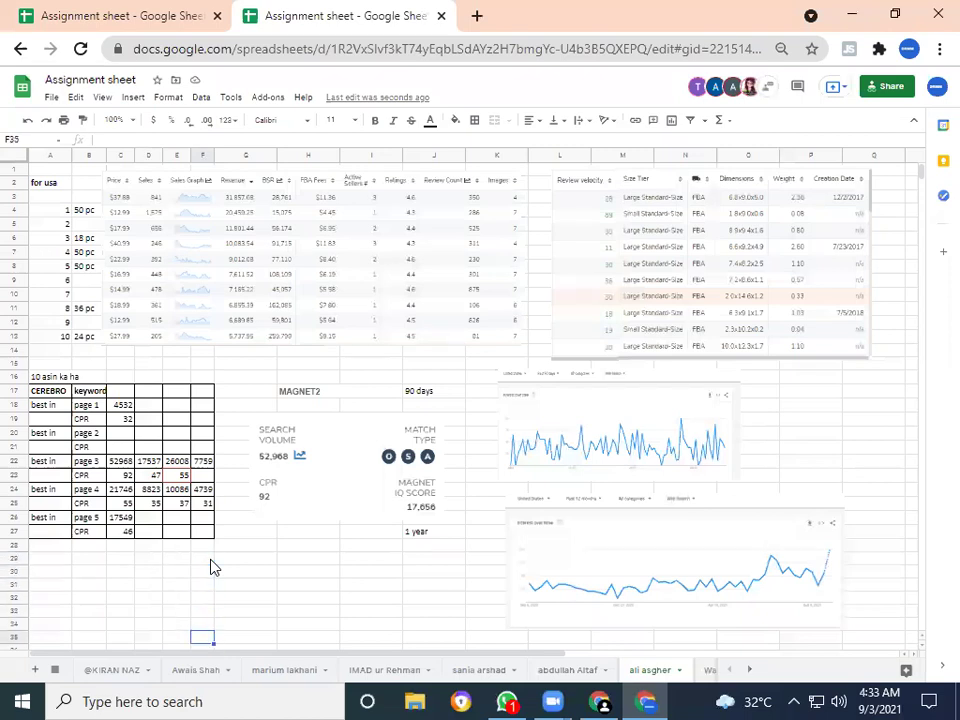
{"action": "scroll", "coordinate": [211, 567], "scroll_direction": "down", "scroll_amount": 2}
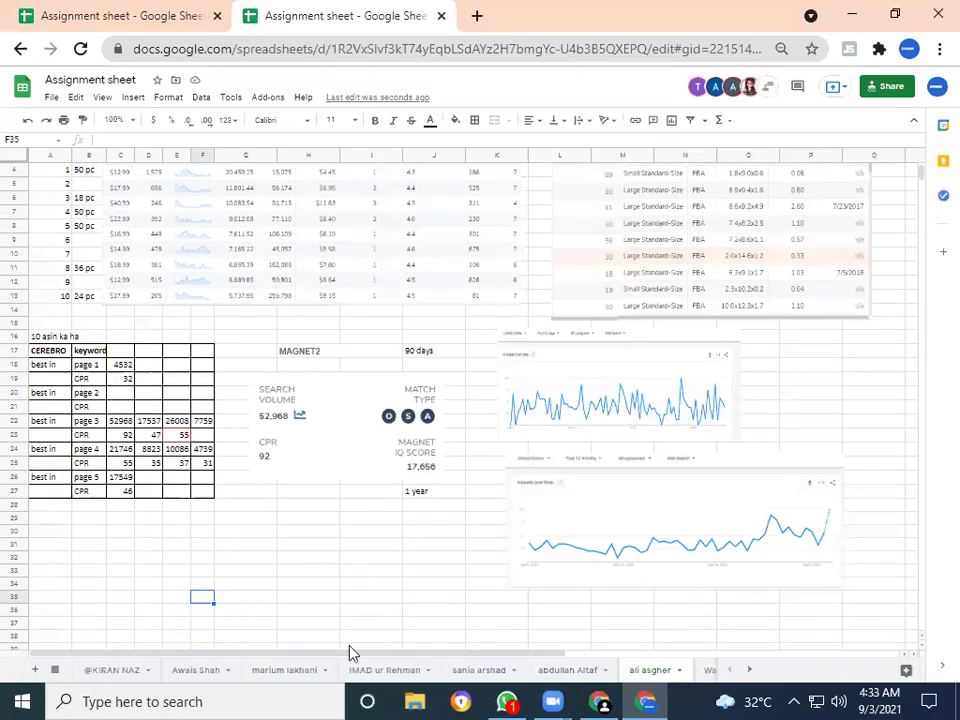
{"action": "left_click", "coordinate": [225, 535]}
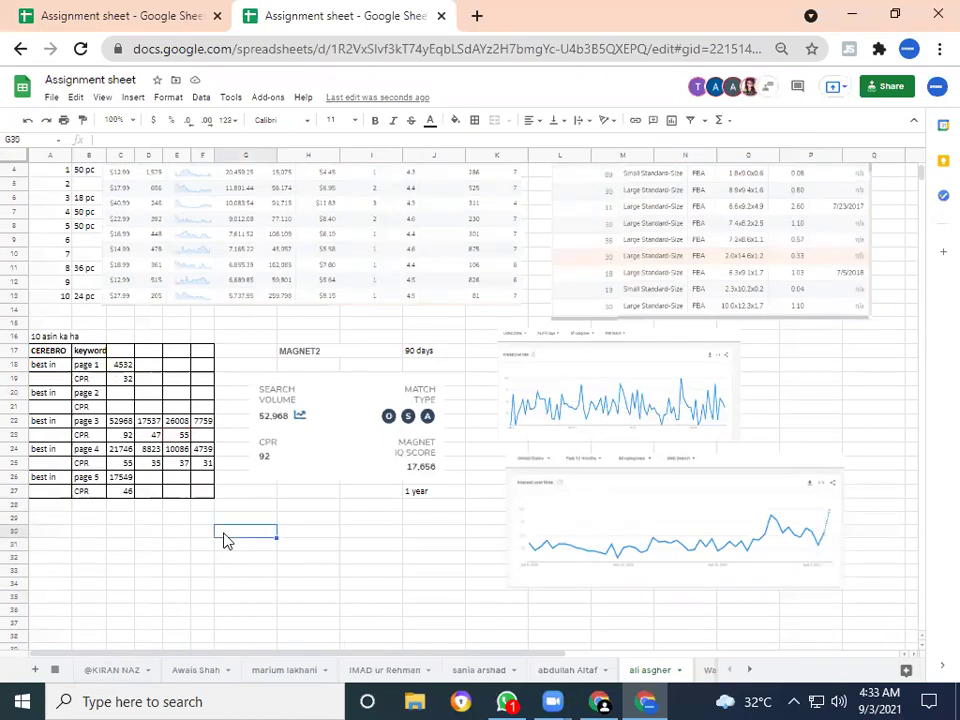
- Switch to the next student's sheet in the Assignment sheet and open the spreadsheet linked in A1
{"action": "key", "text": "alt+shift+k"}
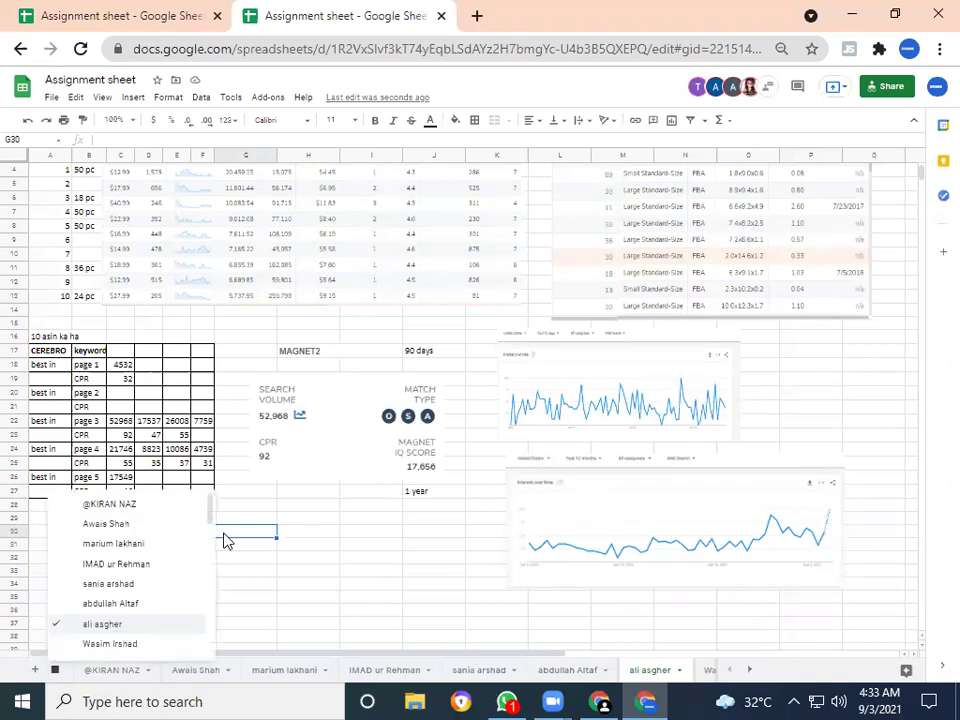
{"action": "key", "text": "Down"}
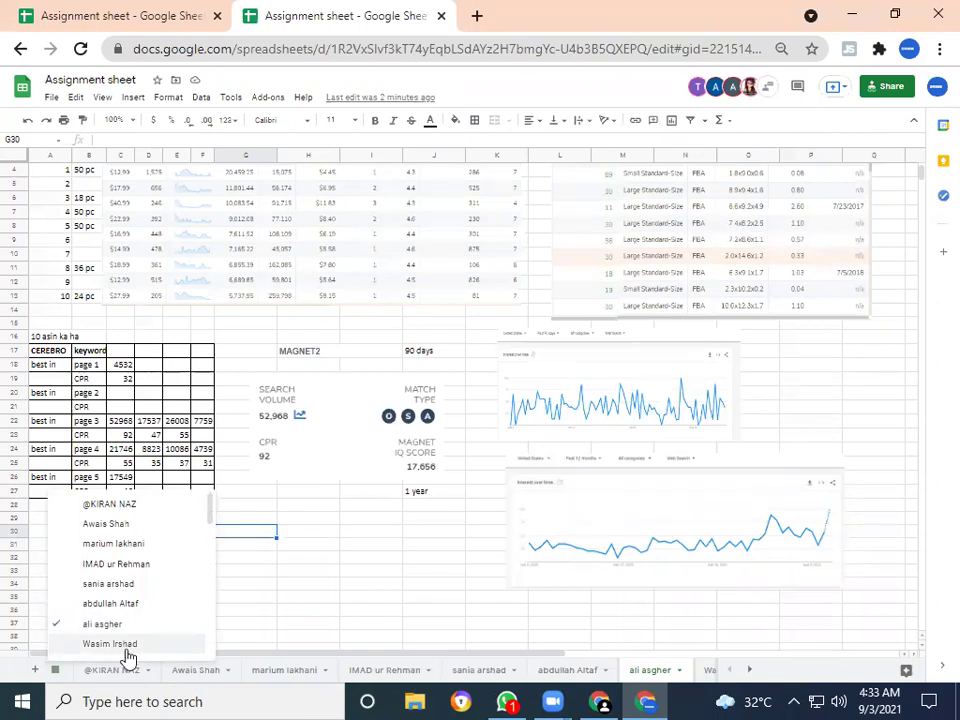
{"action": "scroll", "coordinate": [210, 533], "scroll_direction": "down", "scroll_amount": 1}
{"action": "scroll", "coordinate": [210, 533], "scroll_direction": "down", "scroll_amount": 2}
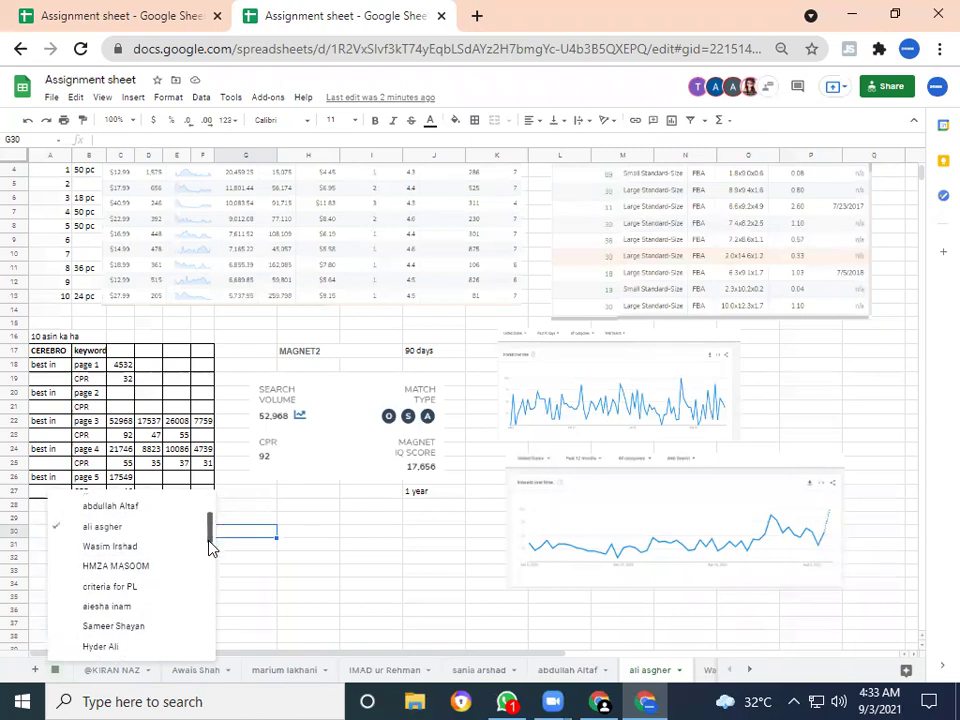
{"action": "left_click", "coordinate": [128, 548]}
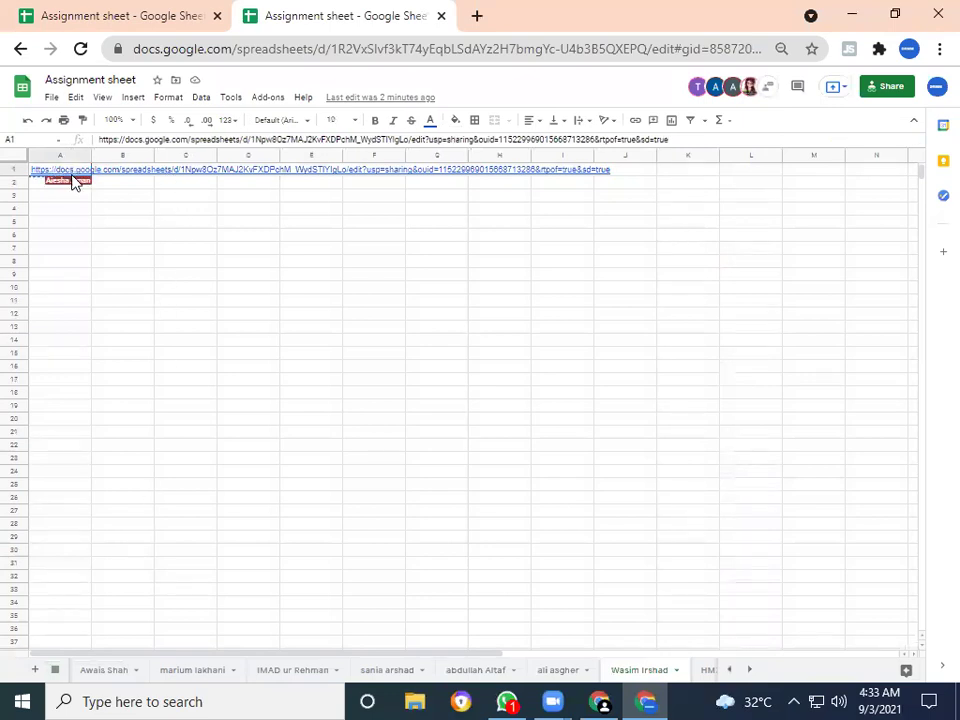
{"action": "mouse_move", "coordinate": [75, 175]}
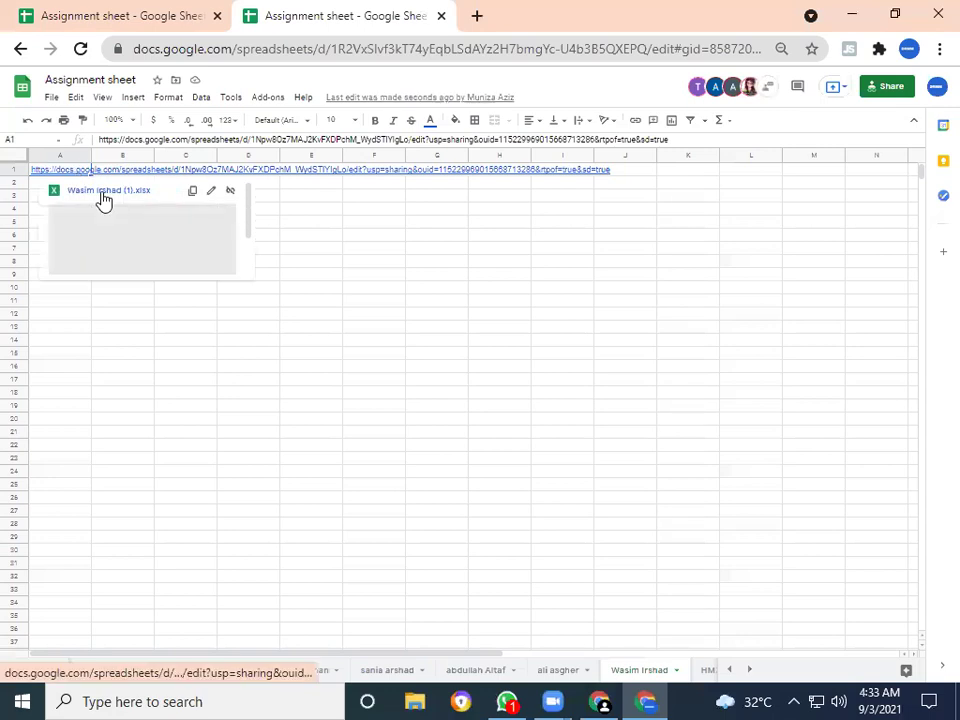
{"action": "left_click", "coordinate": [100, 196]}
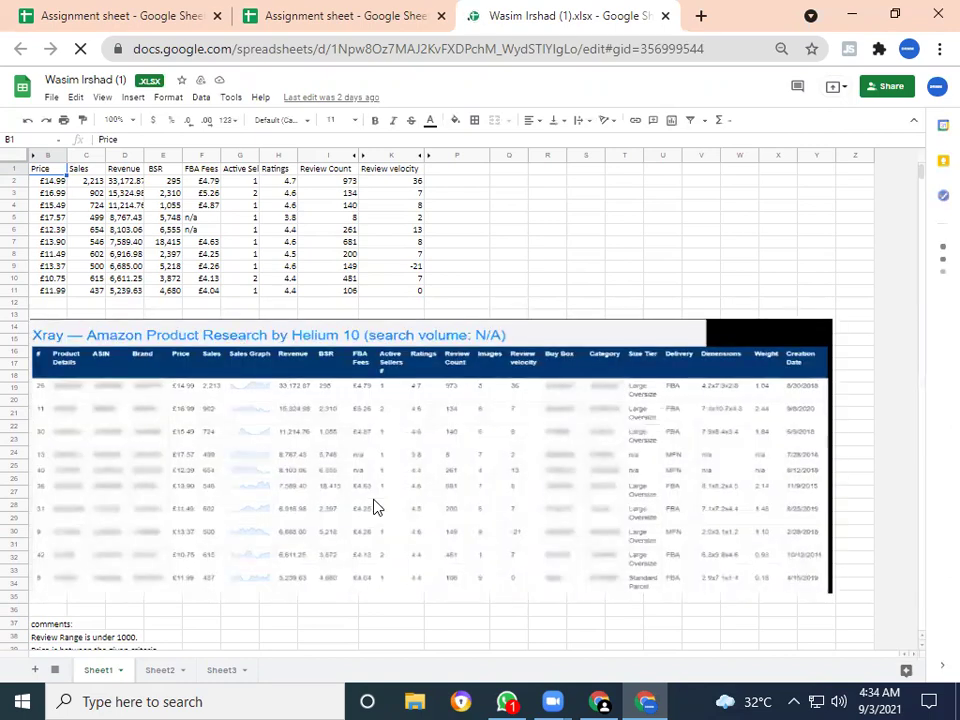
- Enlarge the Xray product research image slightly over the price table, then move it back below the table, starting at row 13
{"action": "left_click_drag", "start_coordinate": [445, 484], "coordinate": [529, 390]}
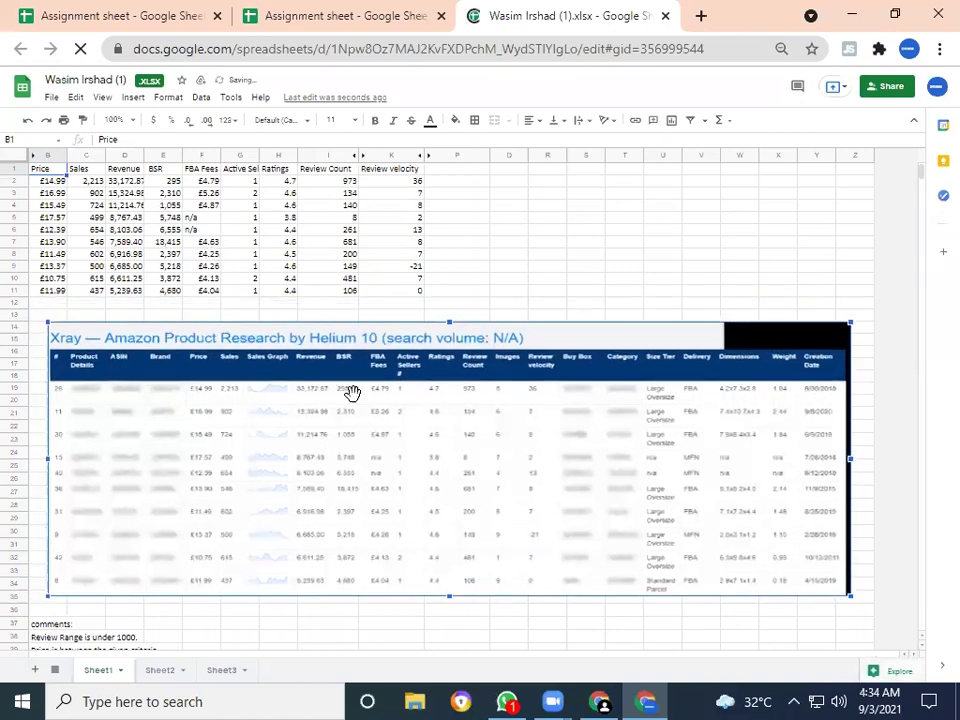
{"action": "left_click_drag", "start_coordinate": [476, 456], "coordinate": [460, 249]}
{"action": "left_click_drag", "start_coordinate": [536, 316], "coordinate": [527, 312]}
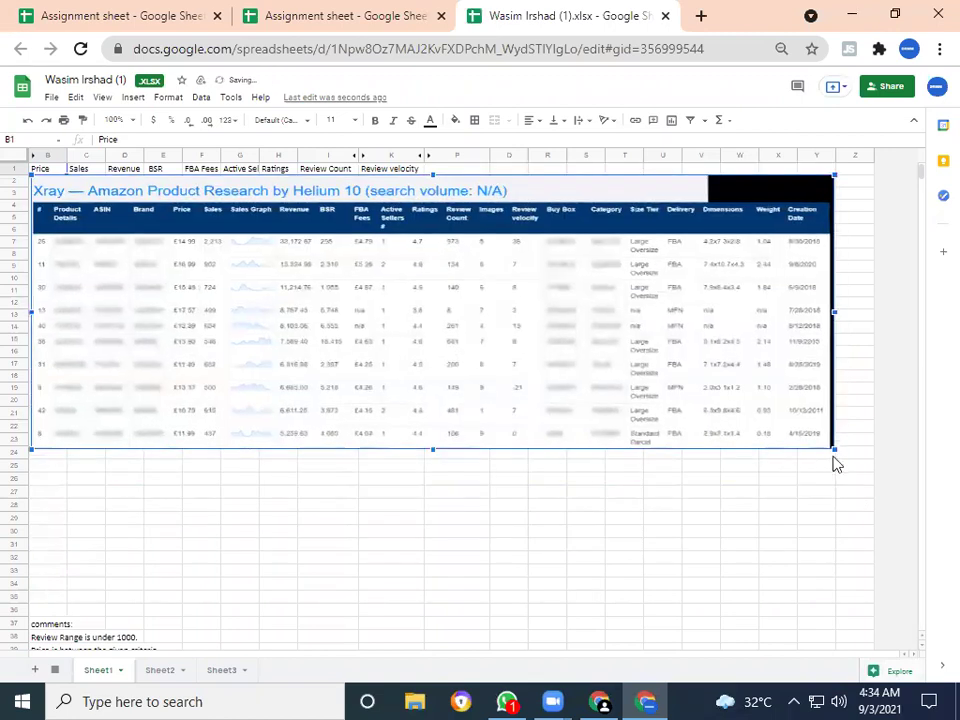
{"action": "left_click_drag", "start_coordinate": [895, 468], "coordinate": [930, 573]}
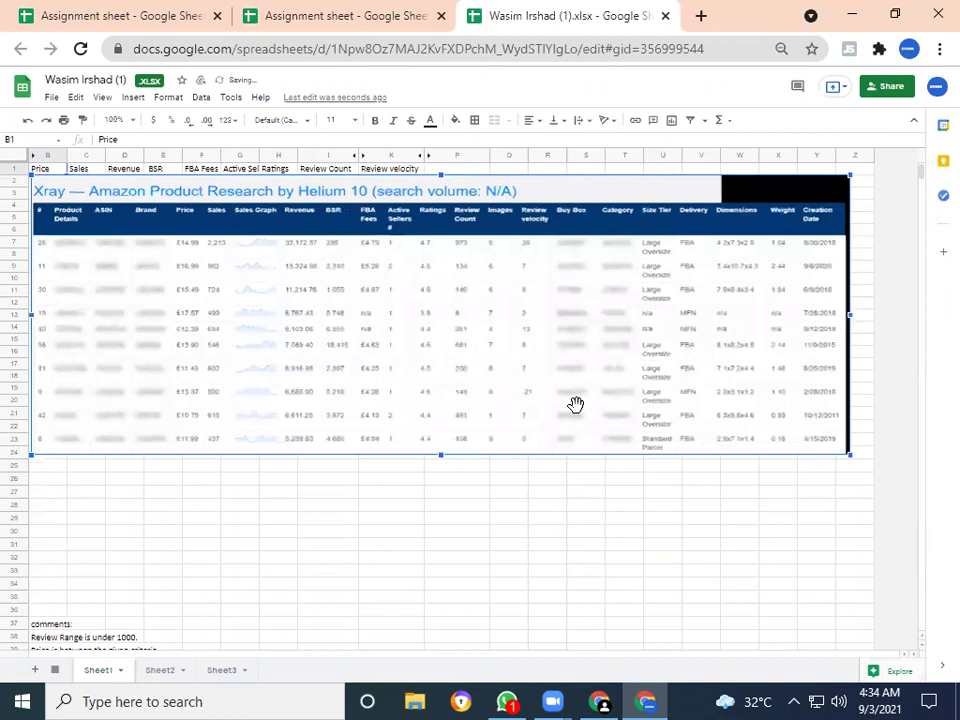
{"action": "left_click_drag", "start_coordinate": [557, 483], "coordinate": [540, 305]}
{"action": "left_click", "coordinate": [537, 305]}
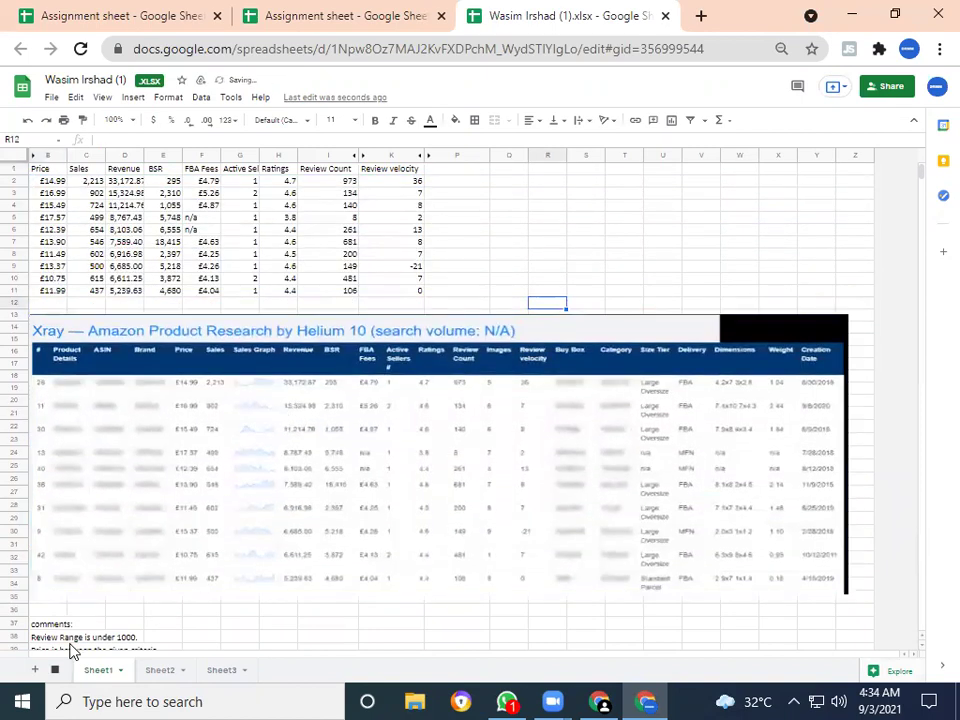
{"action": "left_click", "coordinate": [56, 670]}
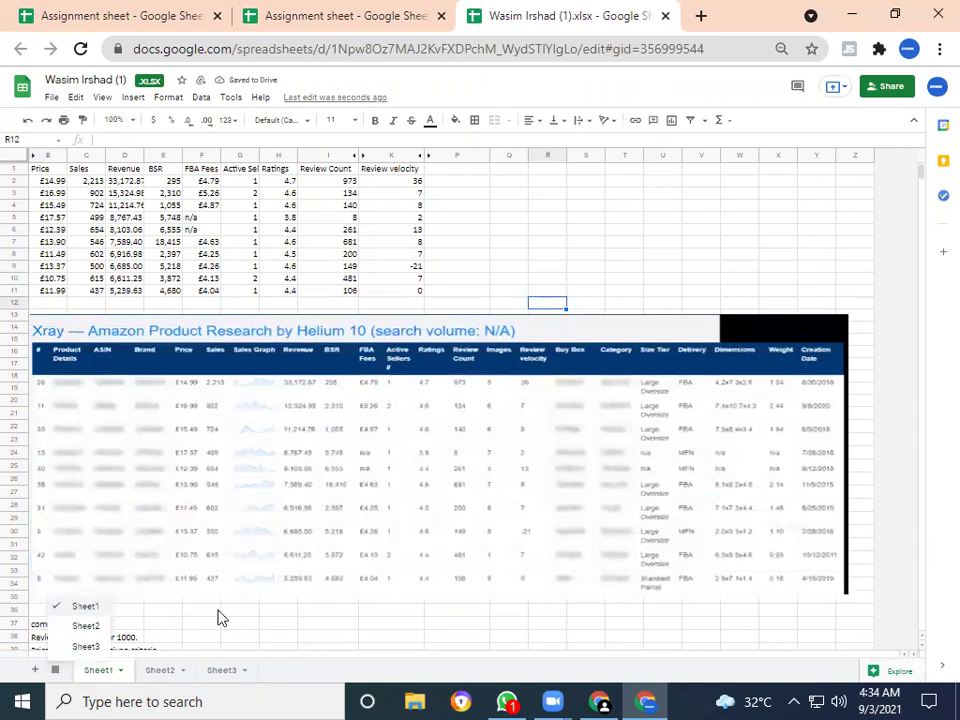
{"action": "left_click", "coordinate": [176, 625]}
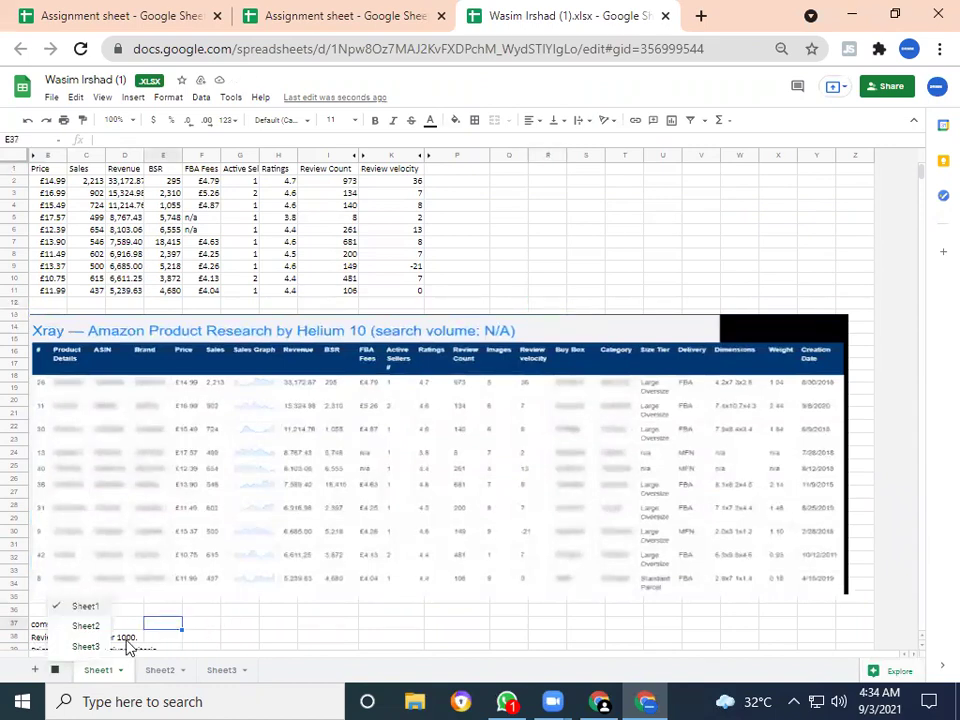
{"action": "left_click", "coordinate": [197, 581]}
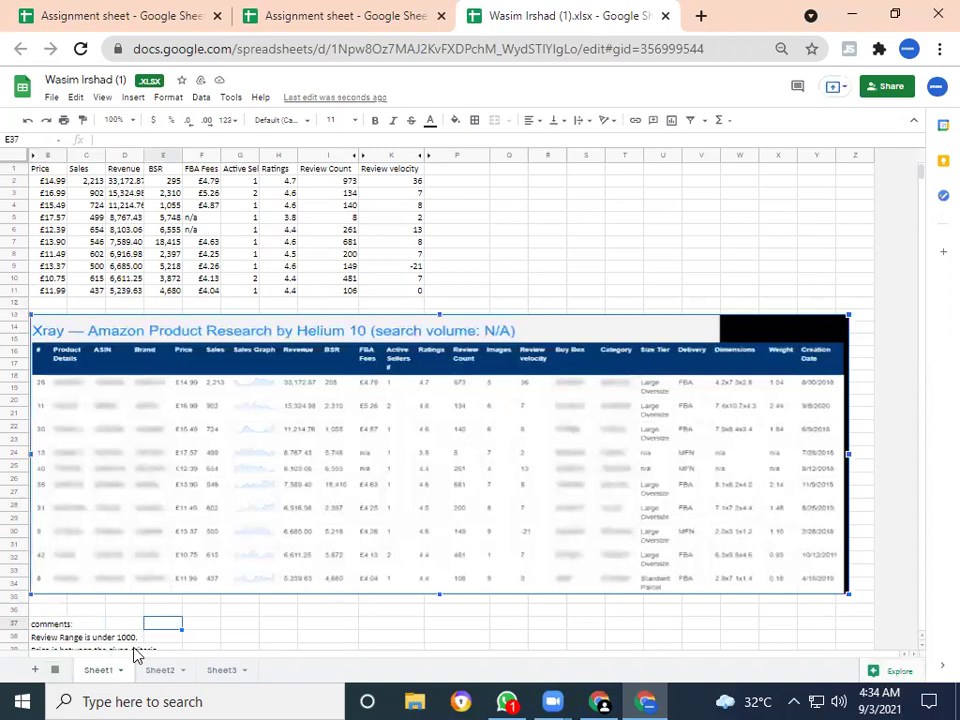
- Close the linked workbook and the duplicate Assignment sheet, keeping the remaining Assignment sheet in view beside a new blank tab
{"action": "left_click", "coordinate": [665, 17]}
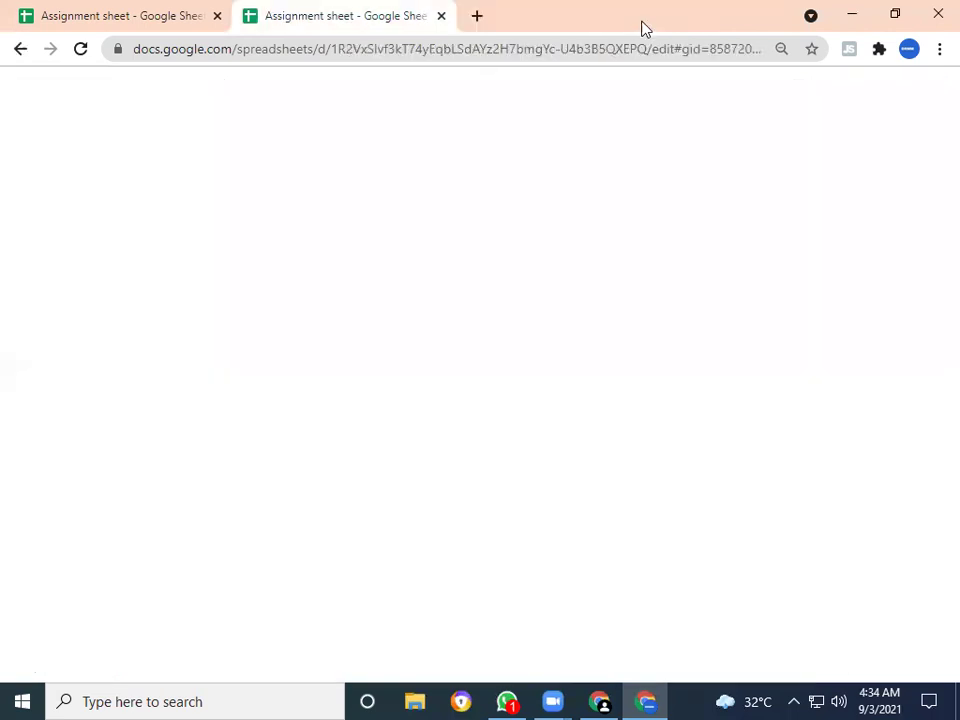
{"action": "left_click", "coordinate": [441, 17]}
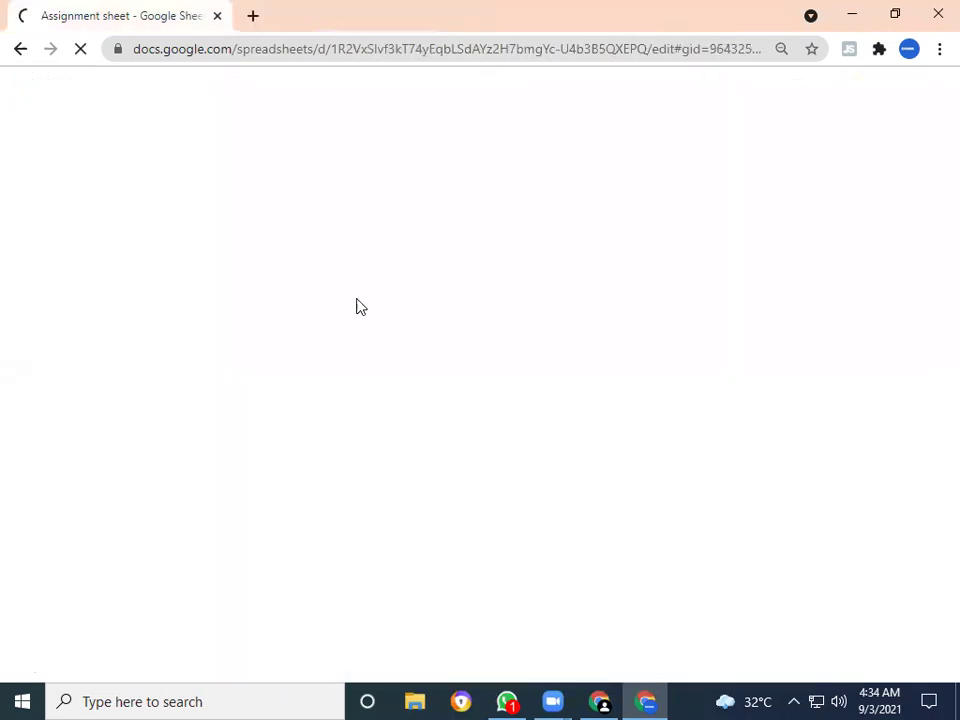
{"action": "left_click", "coordinate": [254, 16]}
{"action": "left_click", "coordinate": [141, 6]}
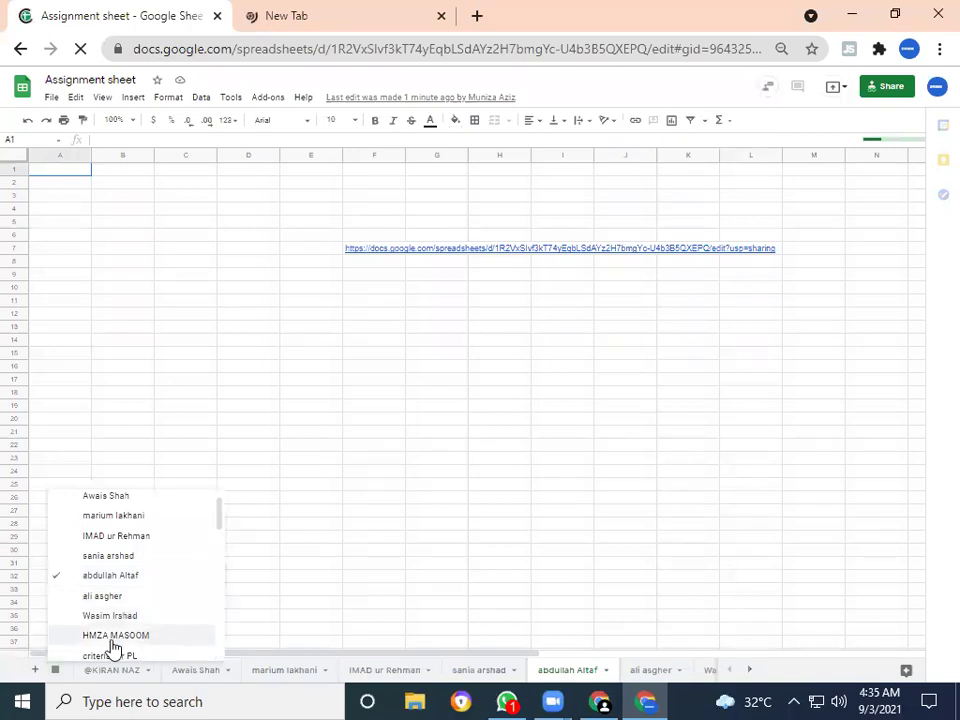
- Switch to the student's 1st Product Hunt sheet dated 26-08-2021, and move its product data image up to row 2, enlarging it past column J
{"action": "left_click", "coordinate": [156, 640]}
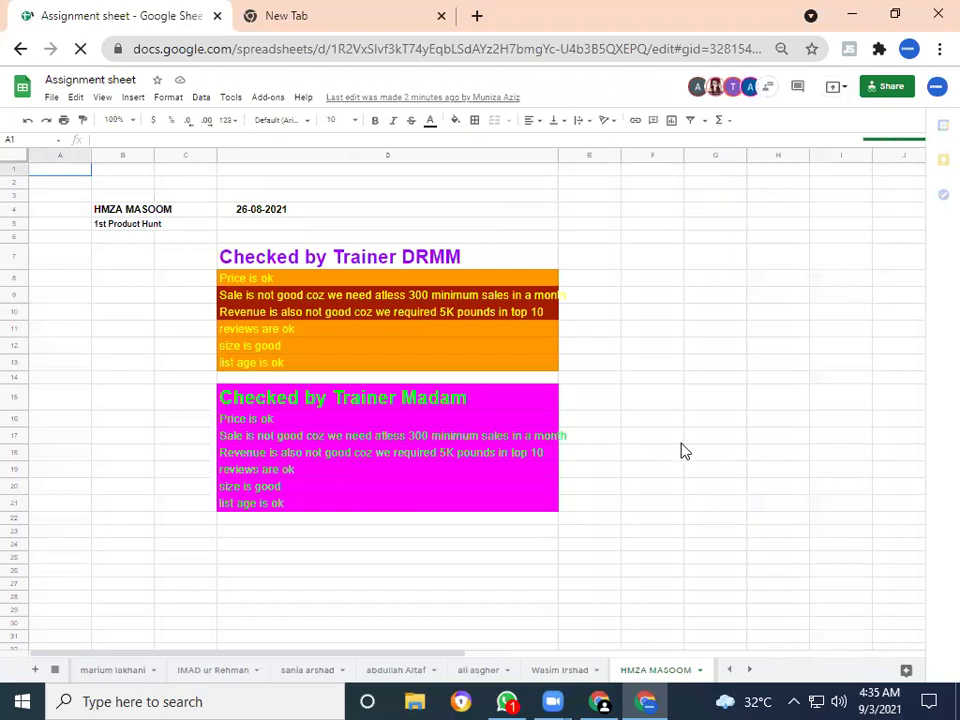
{"action": "left_click", "coordinate": [637, 584]}
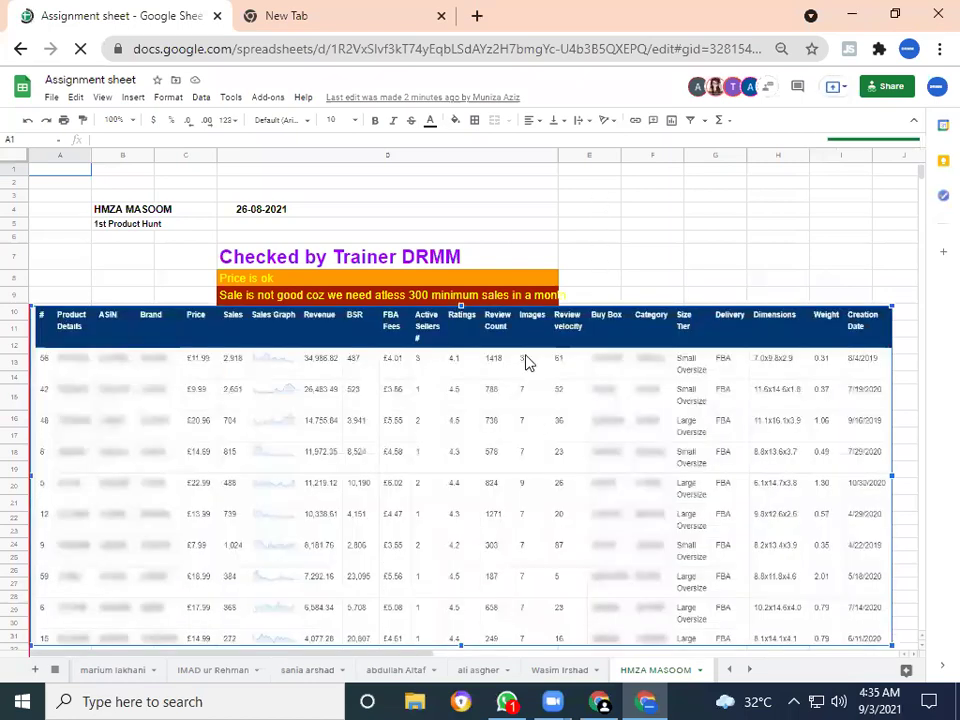
{"action": "key", "text": "ctrl+z"}
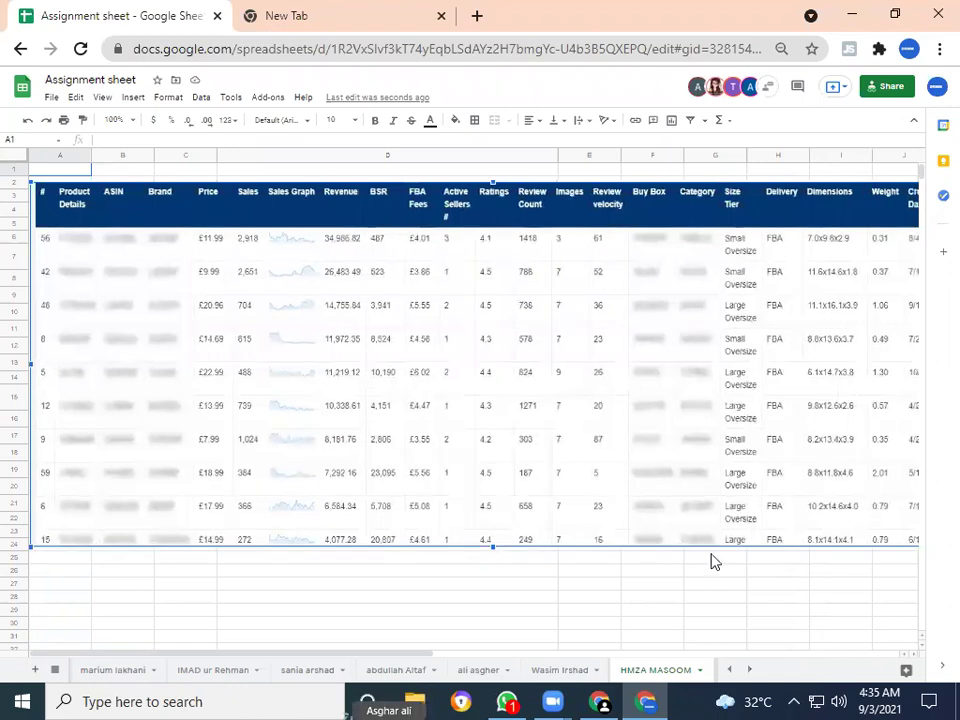
- Move the product data image back down to row 13 so the trainer's comments above it can be read
{"action": "left_click", "coordinate": [255, 584]}
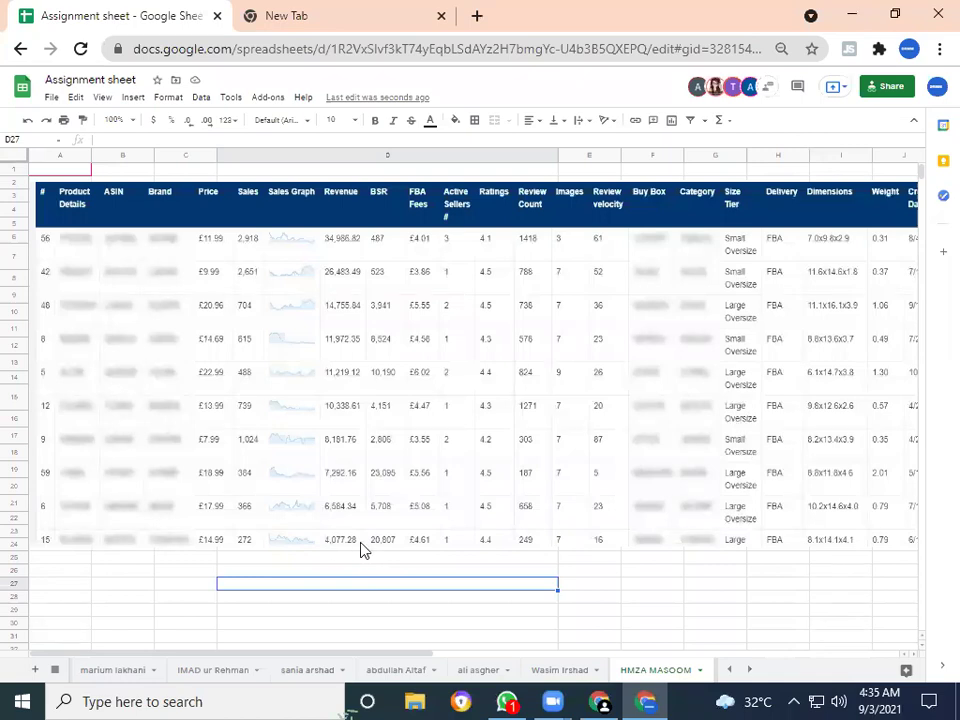
{"action": "left_click", "coordinate": [571, 391]}
{"action": "left_click_drag", "start_coordinate": [571, 391], "coordinate": [549, 585]}
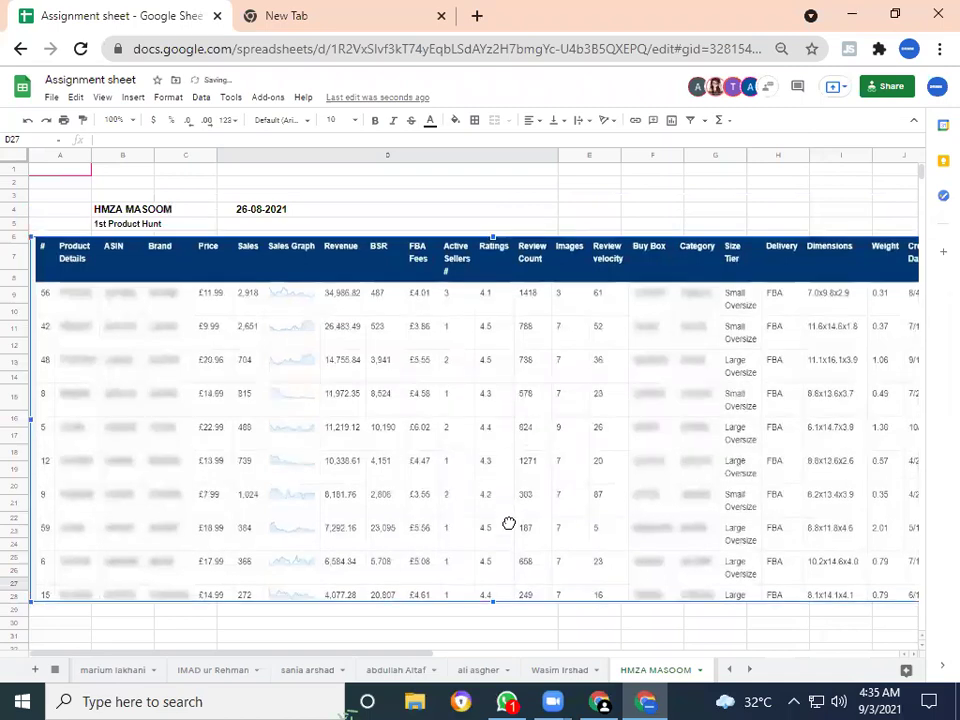
- Switch to the student's sheet listed directly after criteria for PL
{"action": "left_click", "coordinate": [55, 669]}
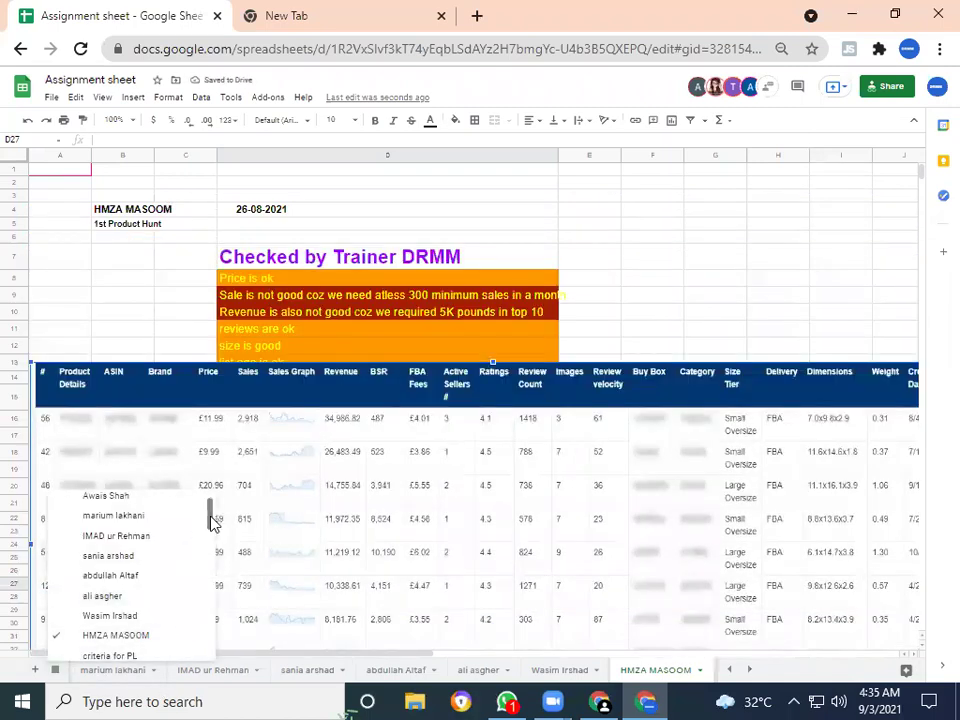
{"action": "left_click_drag", "start_coordinate": [210, 514], "coordinate": [210, 549]}
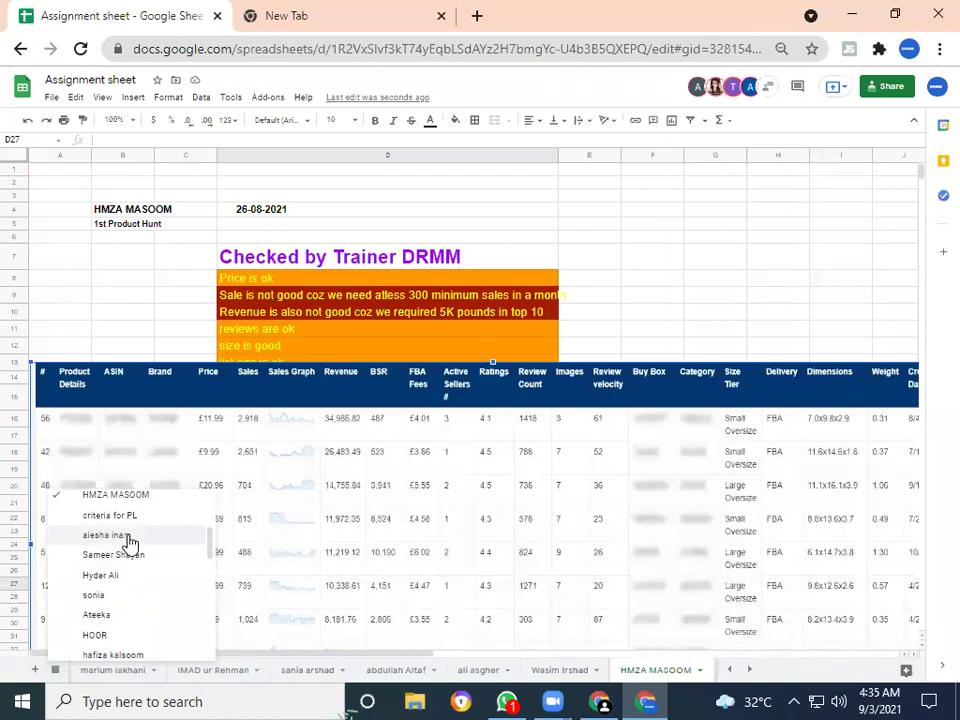
{"action": "left_click", "coordinate": [130, 541]}
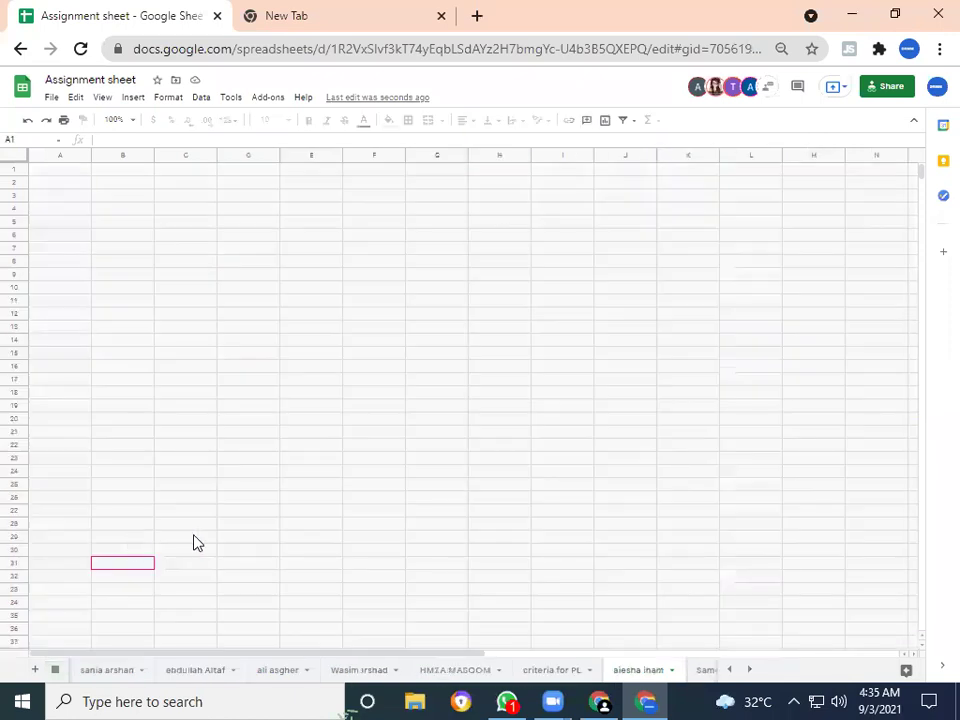
- Enlarge the PROJECT # 2 product data image past column N and move it to start in column A, rows 33 to 52
{"action": "left_click", "coordinate": [286, 500]}
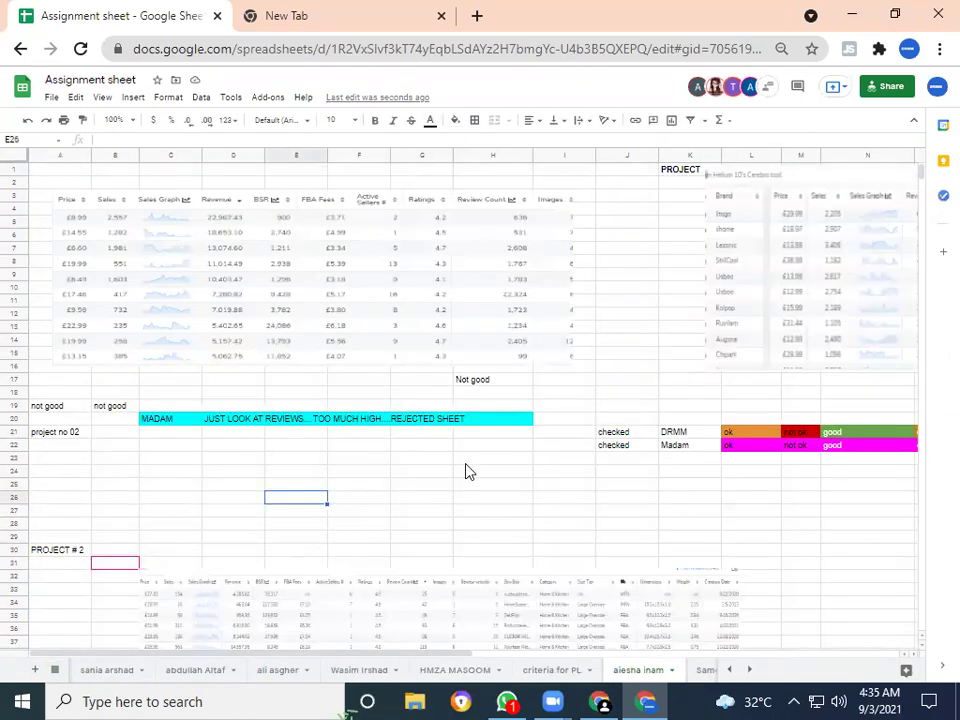
{"action": "key", "text": "Down"}
{"action": "key", "text": "Down"}
{"action": "key", "text": "Down"}
{"action": "key", "text": "Down"}
{"action": "key", "text": "Down"}
{"action": "key", "text": "Down"}
{"action": "key", "text": "Down"}
{"action": "key", "text": "Down"}
{"action": "key", "text": "Down"}
{"action": "key", "text": "Down"}
{"action": "key", "text": "Down"}
{"action": "key", "text": "Down"}
{"action": "key", "text": "Down"}
{"action": "key", "text": "Down"}
{"action": "key", "text": "Down"}
{"action": "key", "text": "Down"}
{"action": "key", "text": "Down"}
{"action": "key", "text": "Down"}
{"action": "key", "text": "Down"}
{"action": "key", "text": "Down"}
{"action": "key", "text": "Down"}
{"action": "key", "text": "Down"}
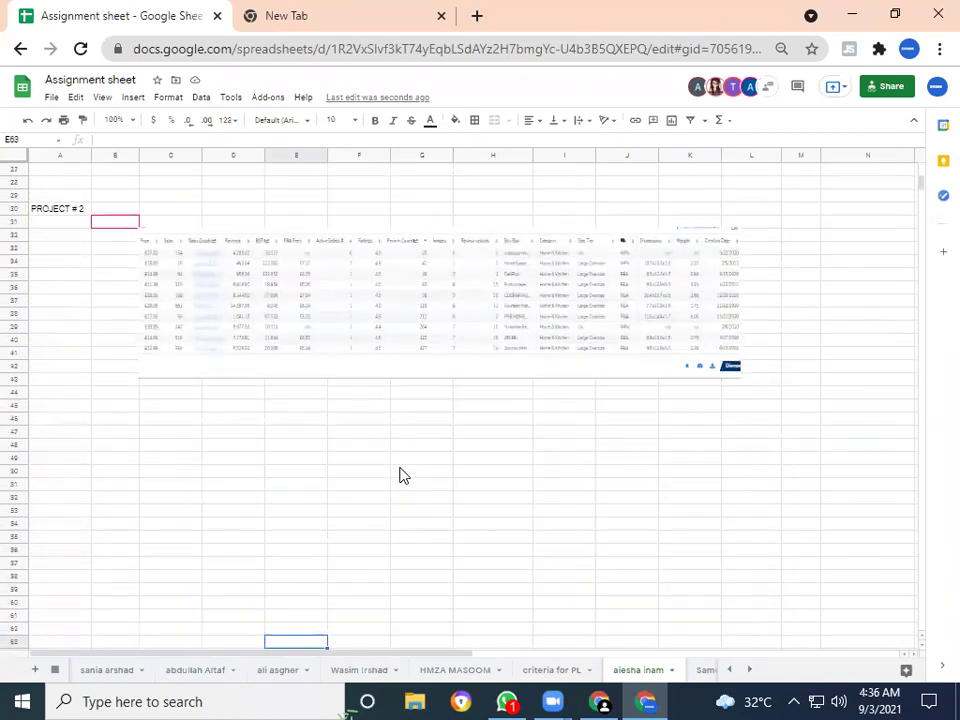
{"action": "left_click", "coordinate": [373, 331]}
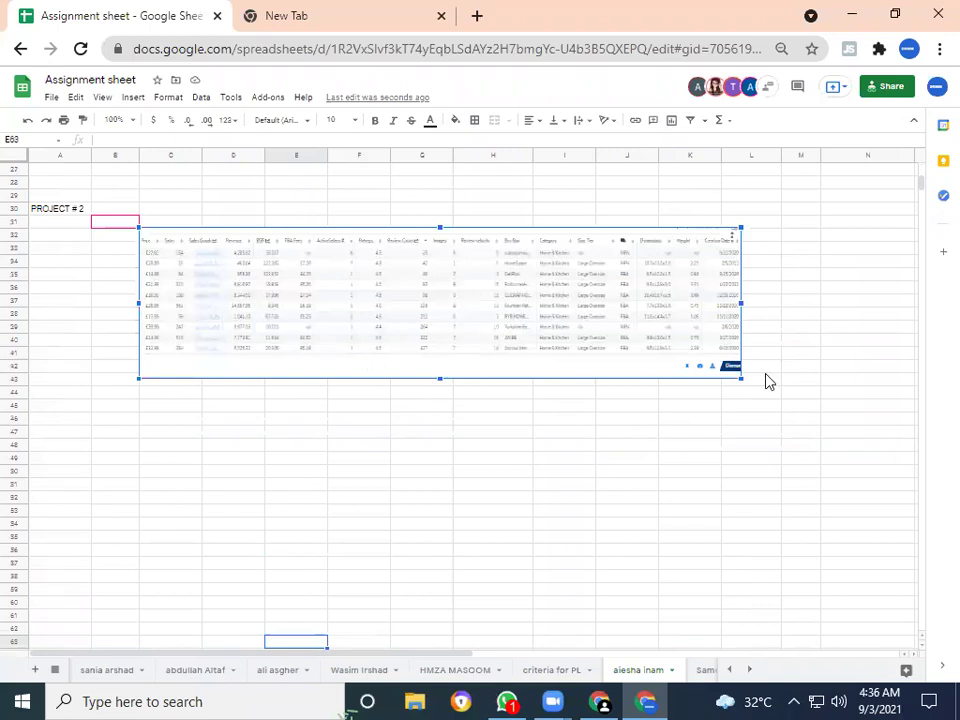
{"action": "left_click_drag", "start_coordinate": [740, 375], "coordinate": [934, 495]}
{"action": "left_click_drag", "start_coordinate": [617, 434], "coordinate": [368, 482]}
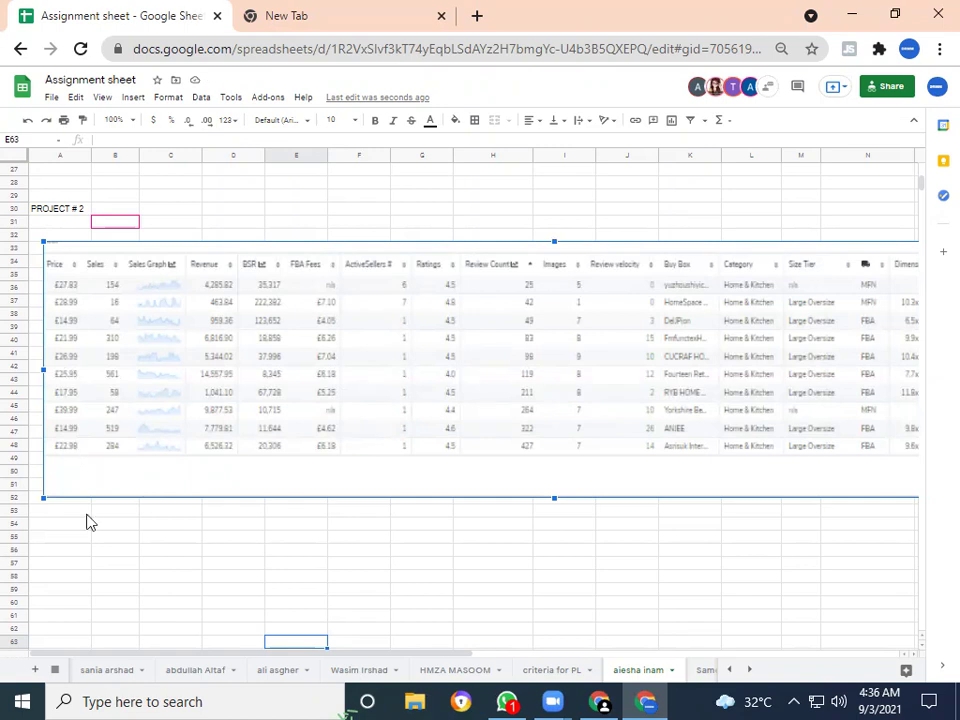
{"action": "left_click", "coordinate": [115, 552]}
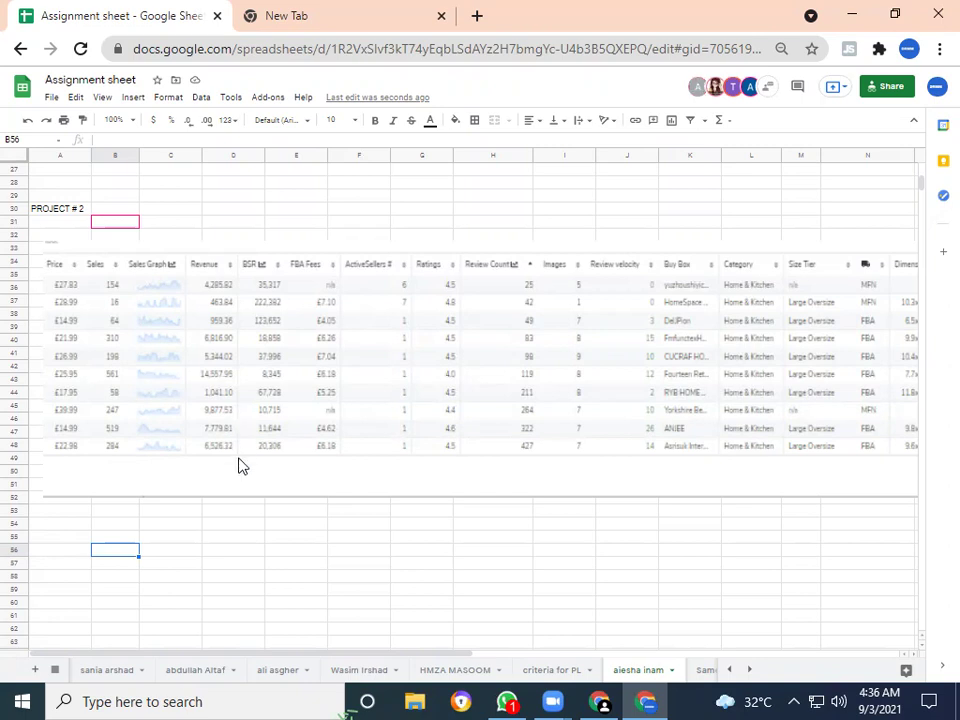
{"action": "left_click", "coordinate": [260, 526]}
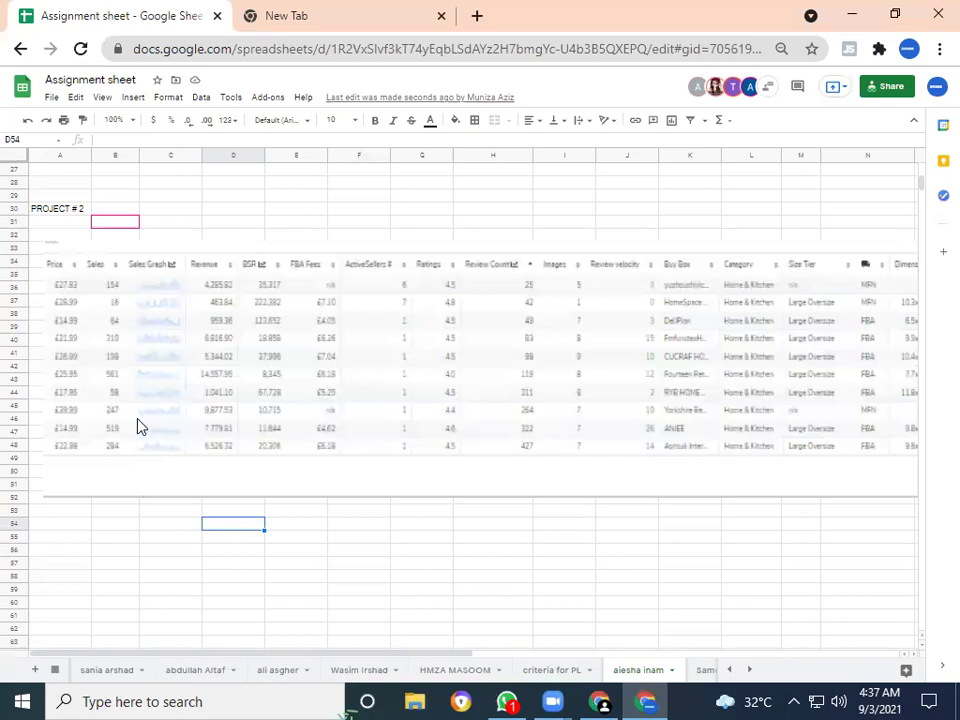
{"action": "left_click", "coordinate": [416, 578]}
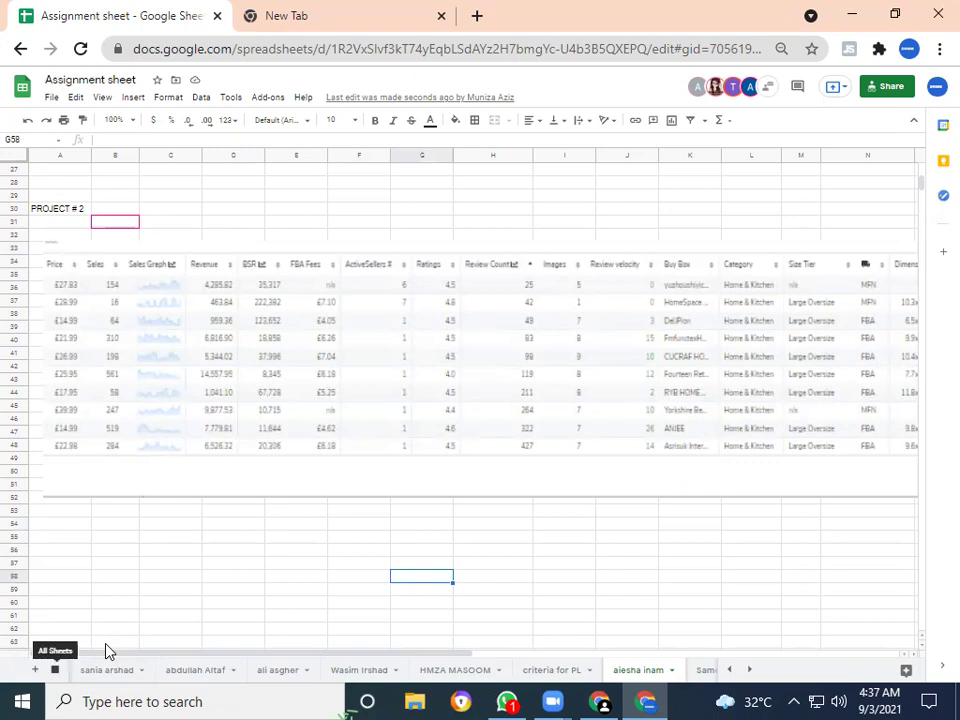
- Switch to the next student's sheet and check the covered FBA Fees and Active Sellers columns of its first product image
{"action": "left_click", "coordinate": [55, 669]}
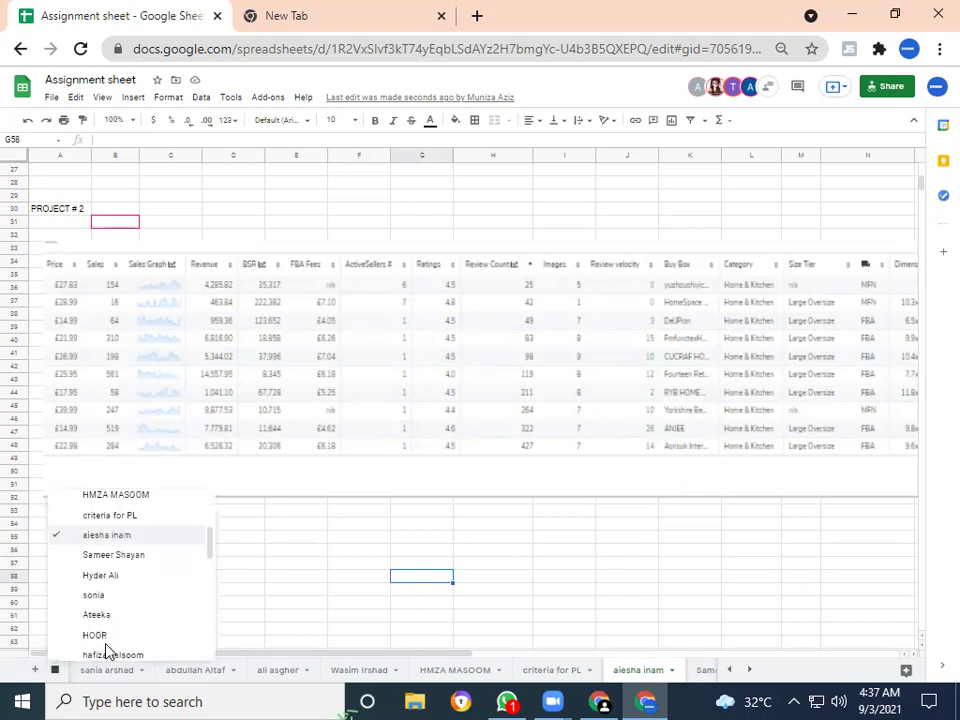
{"action": "left_click", "coordinate": [165, 560]}
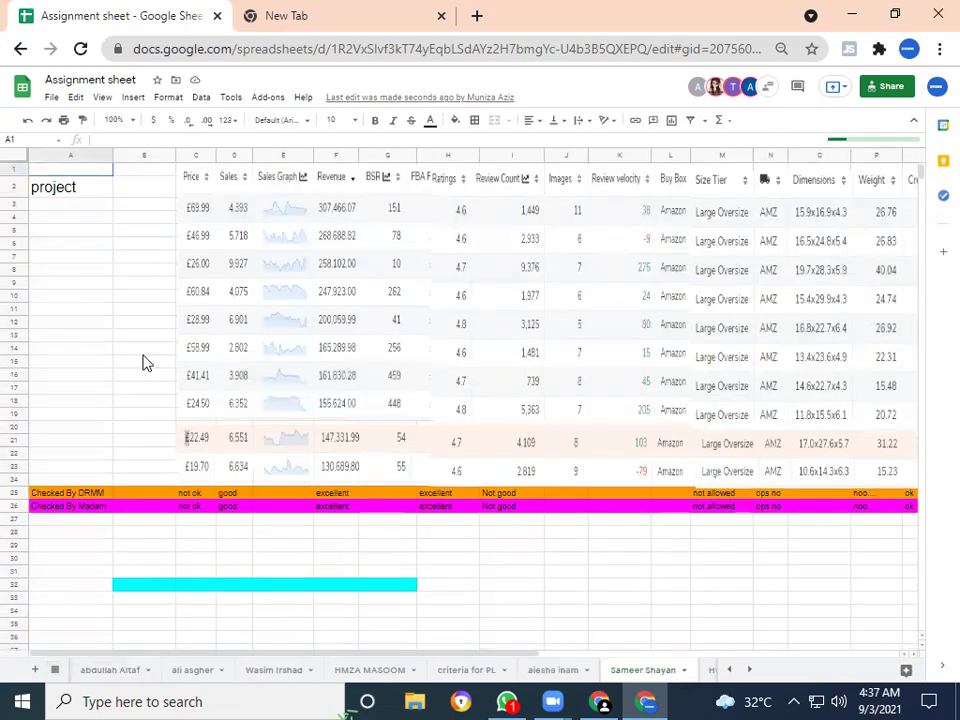
{"action": "left_click", "coordinate": [144, 352]}
{"action": "left_click", "coordinate": [472, 357]}
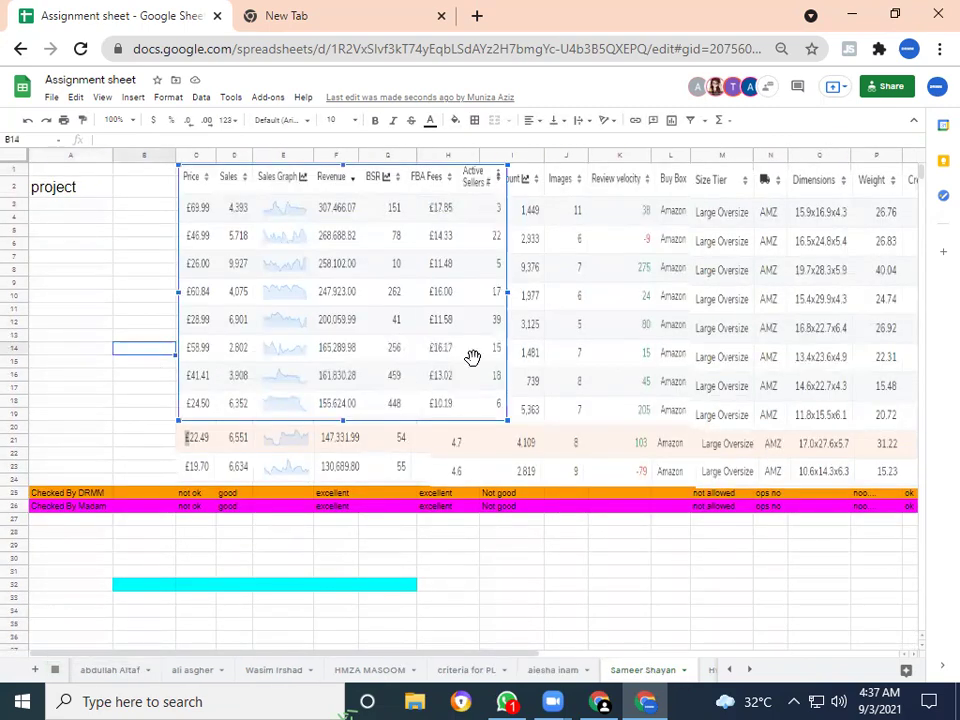
{"action": "left_click", "coordinate": [105, 338]}
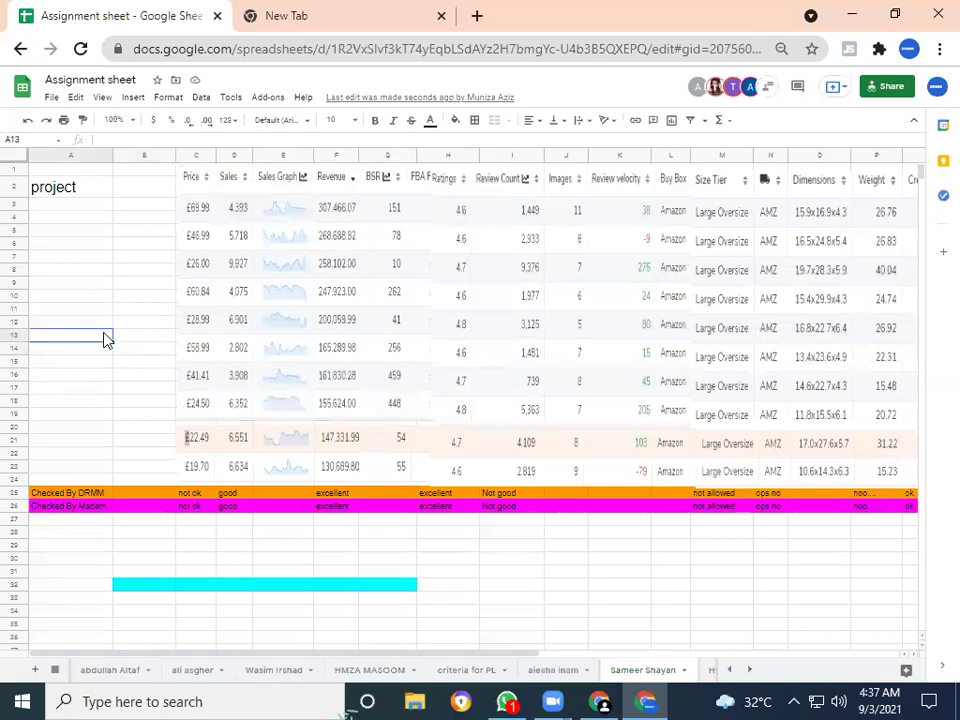
{"action": "key", "text": "Up"}
{"action": "key", "text": "Up"}
{"action": "key", "text": "Up"}
{"action": "key", "text": "Up"}
{"action": "key", "text": "Up"}
{"action": "key", "text": "Up"}
{"action": "key", "text": "Up"}
{"action": "key", "text": "Up"}
{"action": "key", "text": "Up"}
{"action": "key", "text": "Up"}
{"action": "key", "text": "Up"}
{"action": "key", "text": "Up"}
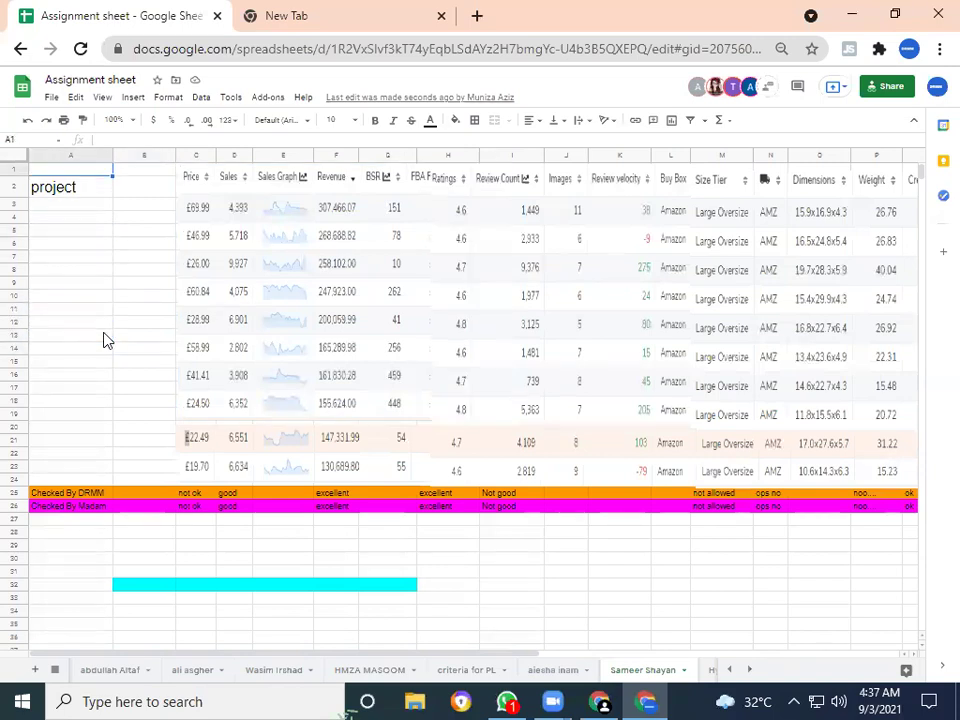
{"action": "key", "text": "Right"}
{"action": "key", "text": "Right"}
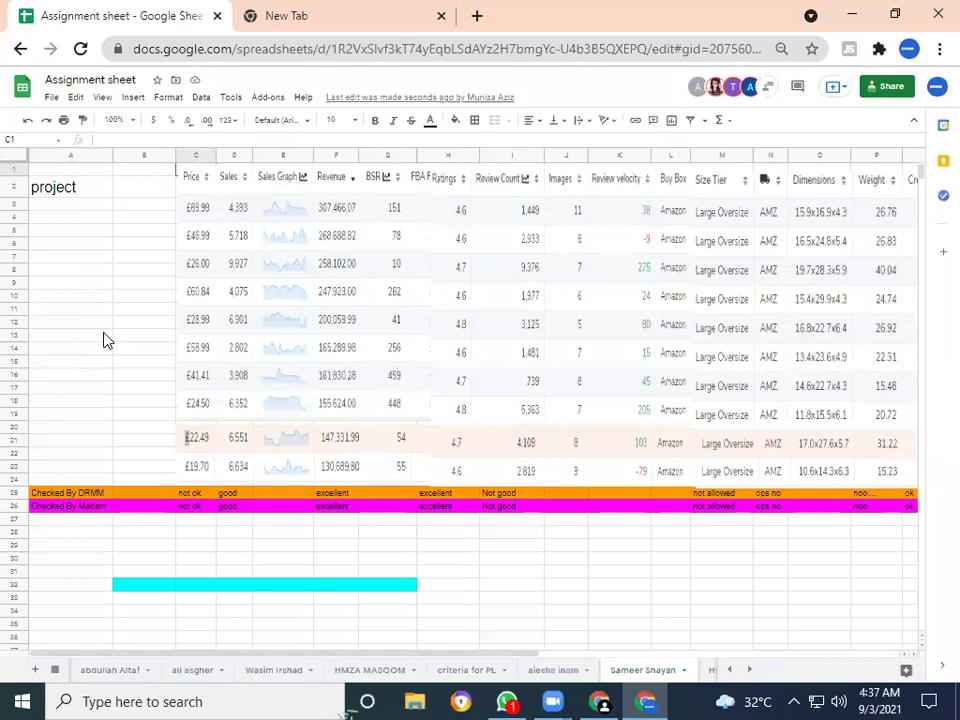
{"action": "key", "text": "Left"}
{"action": "key", "text": "Down"}
{"action": "key", "text": "Down"}
{"action": "key", "text": "Down"}
{"action": "key", "text": "Down"}
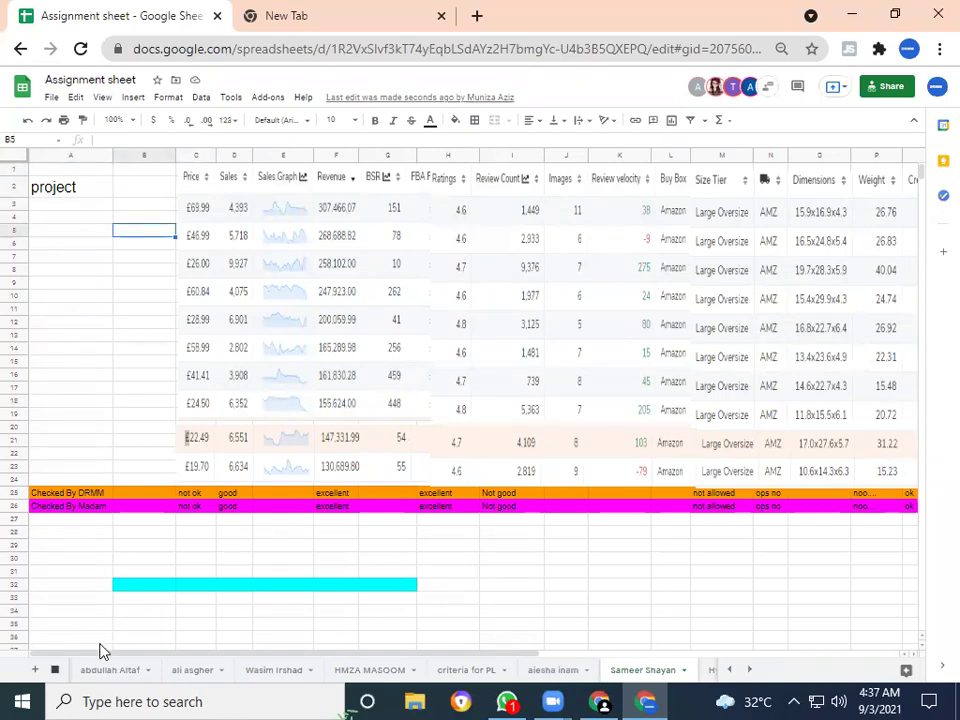
- Switch to the next student's sheet, headed Amazon VA 1st Assignment
{"action": "left_click", "coordinate": [55, 669]}
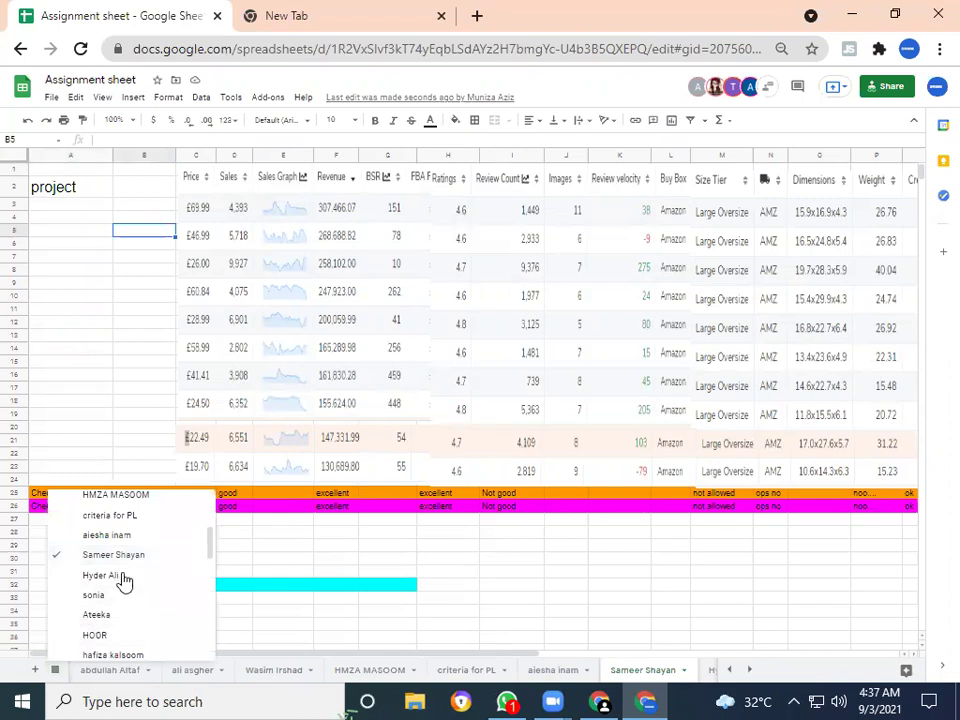
{"action": "left_click", "coordinate": [260, 562]}
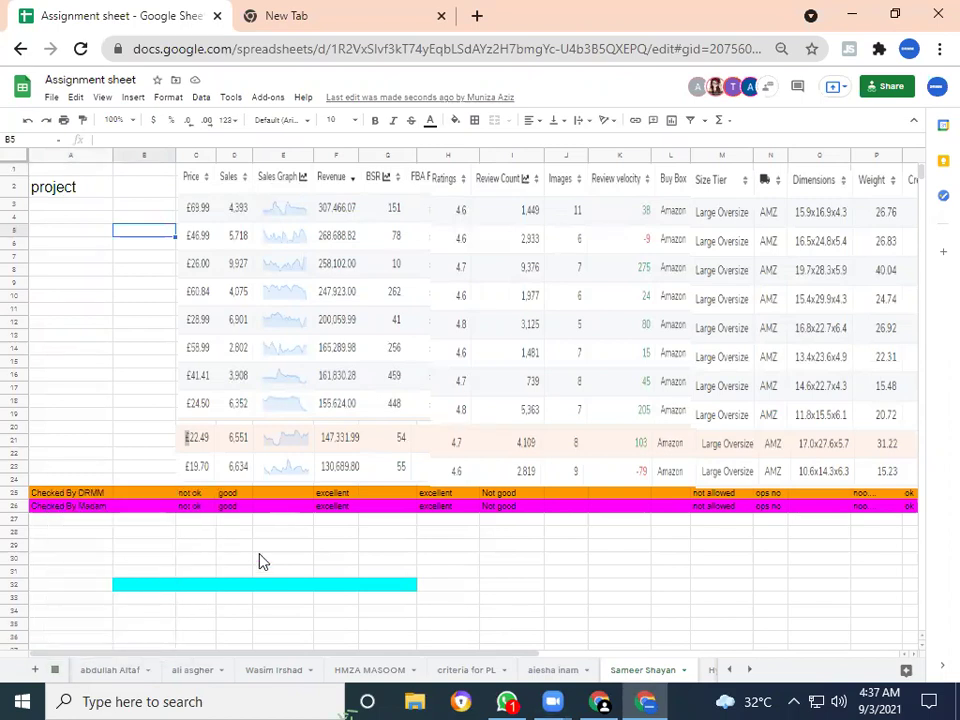
{"action": "left_click", "coordinate": [55, 668]}
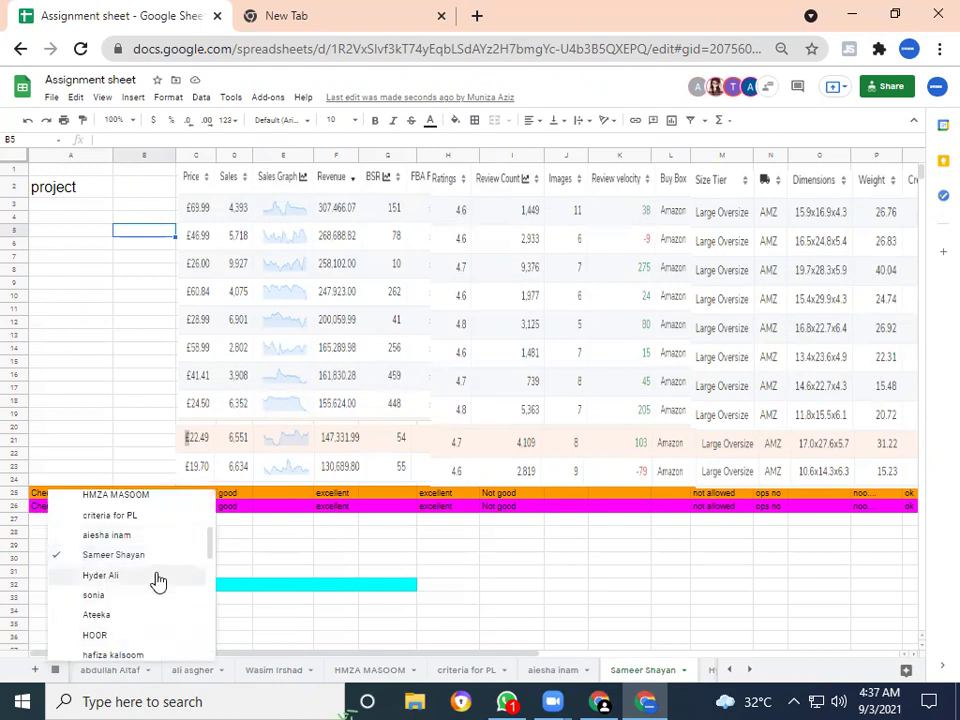
{"action": "left_click", "coordinate": [110, 575]}
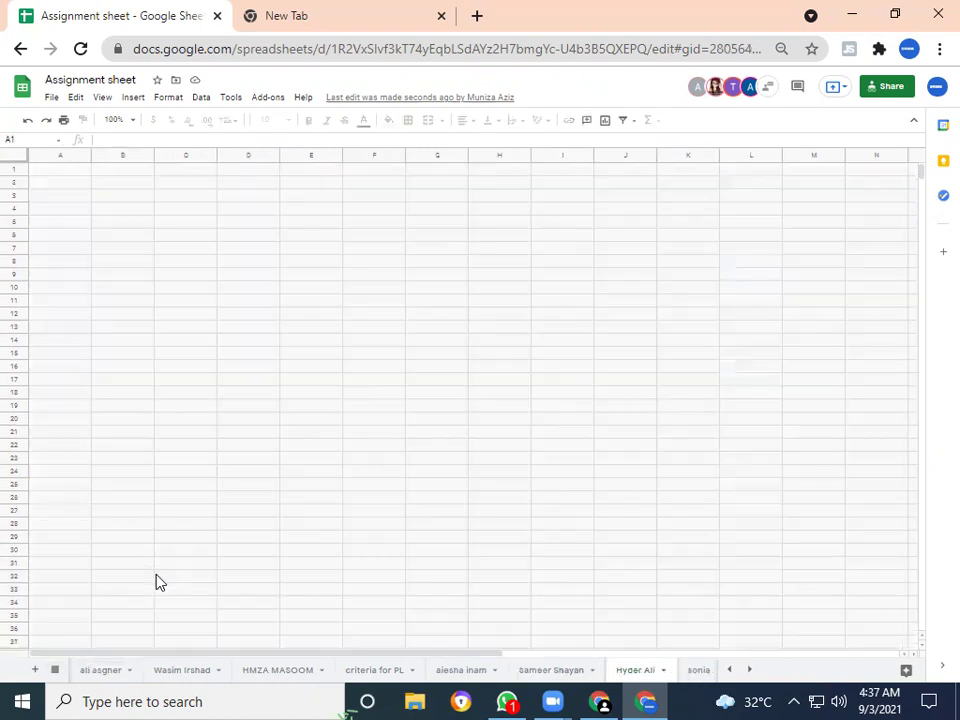
- Reposition and resize the product data image so it spans columns A to G, from row 2 to row 20
{"action": "left_click", "coordinate": [356, 318]}
{"action": "left_click_drag", "start_coordinate": [401, 344], "coordinate": [531, 365]}
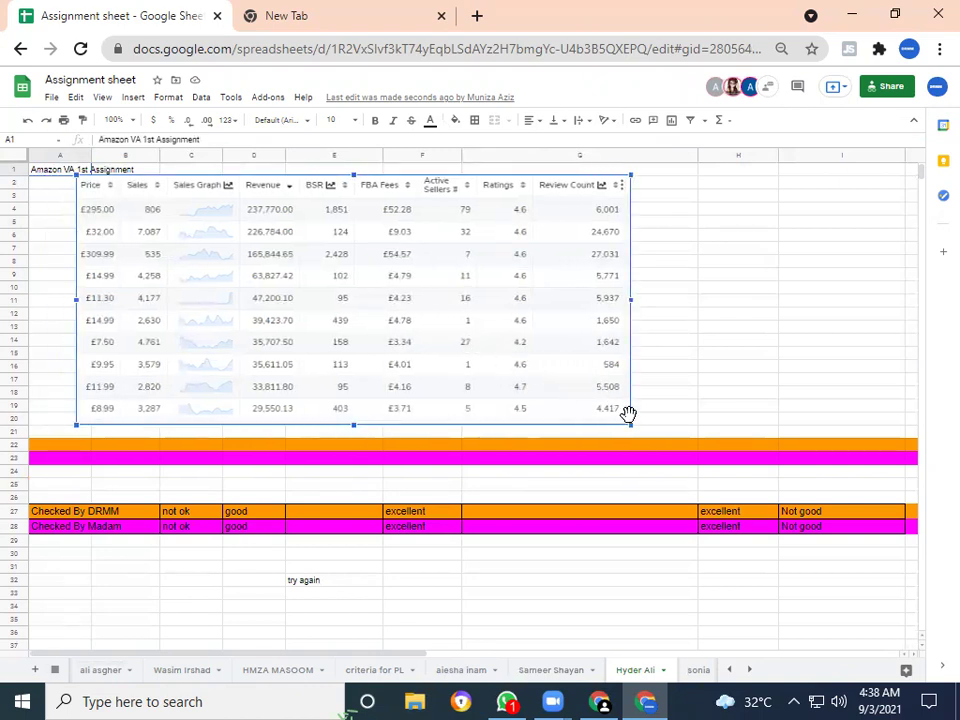
{"action": "left_click_drag", "start_coordinate": [766, 496], "coordinate": [505, 428]}
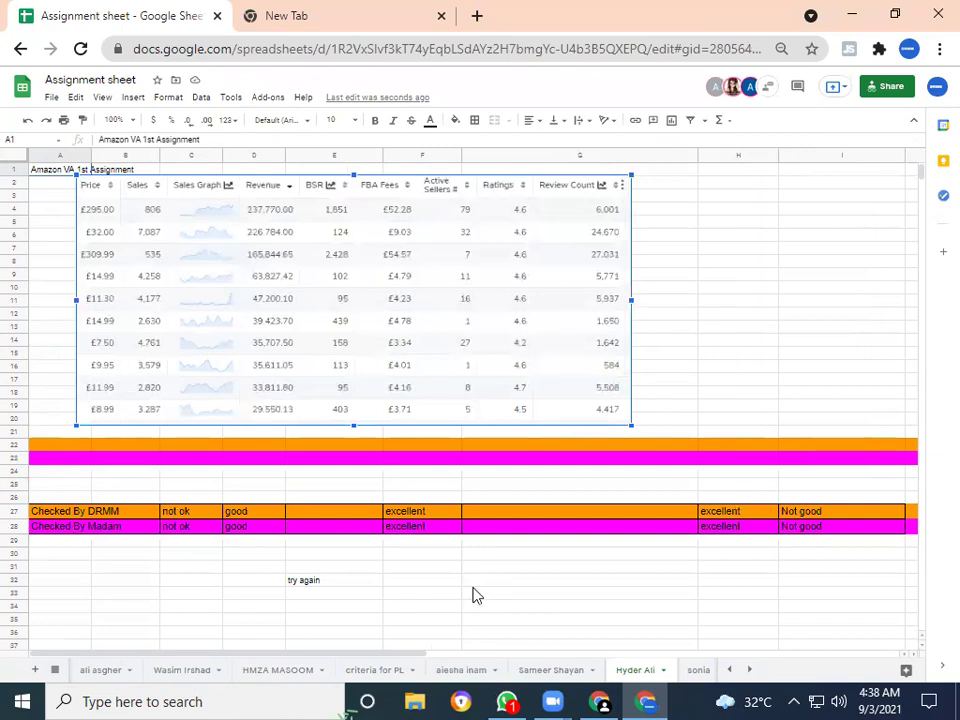
- Look through the rows below the reviewers' ratings down to row 43, and return to the first row
{"action": "left_click", "coordinate": [474, 588]}
{"action": "left_click", "coordinate": [475, 600]}
{"action": "key", "text": "Down"}
{"action": "key", "text": "Down"}
{"action": "key", "text": "Down"}
{"action": "key", "text": "Down"}
{"action": "key", "text": "Down"}
{"action": "key", "text": "Down"}
{"action": "key", "text": "Down"}
{"action": "key", "text": "Down"}
{"action": "key", "text": "Down"}
{"action": "key", "text": "Down"}
{"action": "key", "text": "Down"}
{"action": "key", "text": "Down"}
{"action": "key", "text": "Down"}
{"action": "key", "text": "Down"}
{"action": "key", "text": "Down"}
{"action": "key", "text": "Down"}
{"action": "key", "text": "Down"}
{"action": "key", "text": "Down"}
{"action": "key", "text": "Down"}
{"action": "key", "text": "Down"}
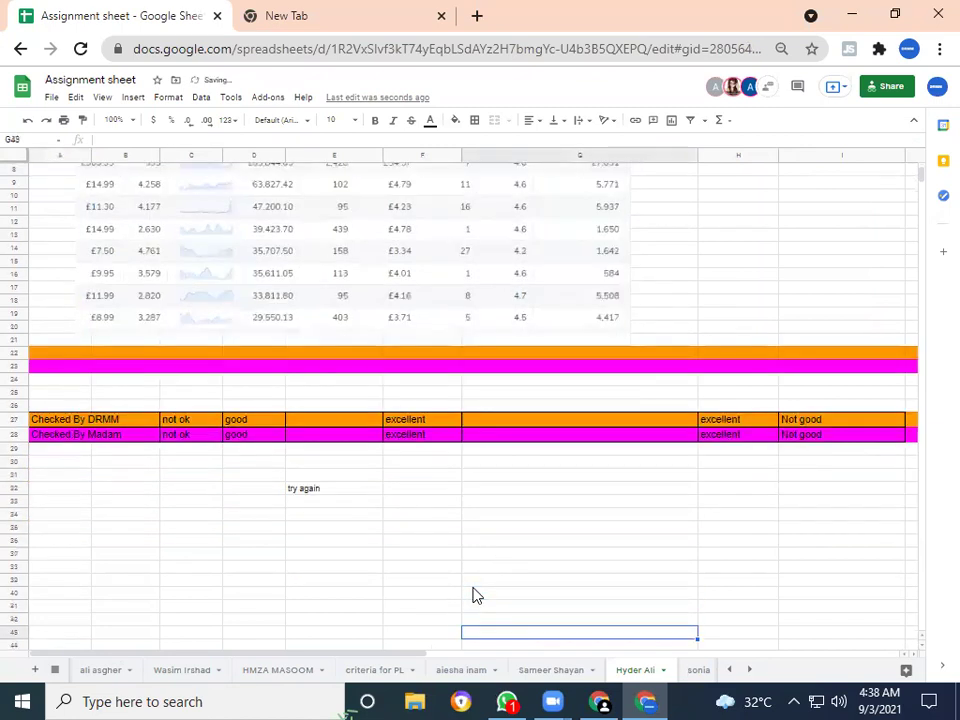
{"action": "key", "text": "Up"}
{"action": "key", "text": "Up"}
{"action": "key", "text": "Up"}
{"action": "key", "text": "Up"}
{"action": "key", "text": "Up"}
{"action": "key", "text": "Up"}
{"action": "key", "text": "Up"}
{"action": "key", "text": "Up"}
{"action": "key", "text": "Up"}
{"action": "key", "text": "Up"}
{"action": "key", "text": "Up"}
{"action": "key", "text": "Up"}
{"action": "key", "text": "Up"}
{"action": "key", "text": "Up"}
{"action": "key", "text": "Up"}
{"action": "key", "text": "Up"}
{"action": "key", "text": "Up"}
{"action": "key", "text": "Up"}
{"action": "key", "text": "Up"}
{"action": "key", "text": "Up"}
{"action": "key", "text": "Up"}
{"action": "key", "text": "Up"}
{"action": "key", "text": "Up"}
{"action": "key", "text": "Up"}
{"action": "key", "text": "Up"}
{"action": "key", "text": "Up"}
{"action": "key", "text": "Up"}
{"action": "key", "text": "Up"}
{"action": "key", "text": "Up"}
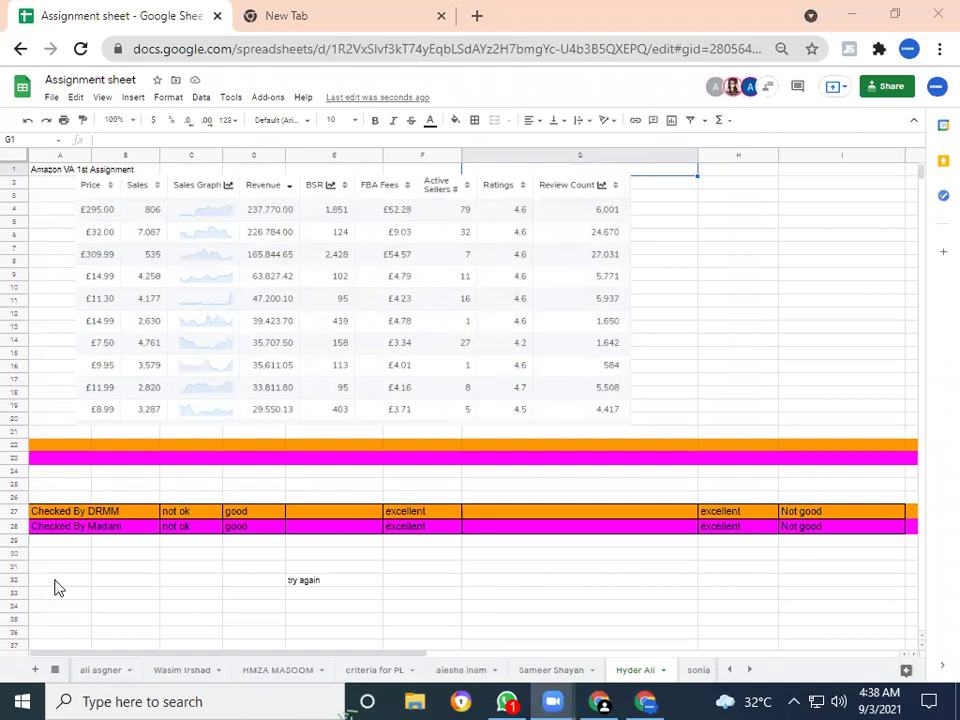
- Switch to the student's sheet reviewed as BLURR PICTURE and check its product data image starting at row 12
{"action": "left_click", "coordinate": [55, 669]}
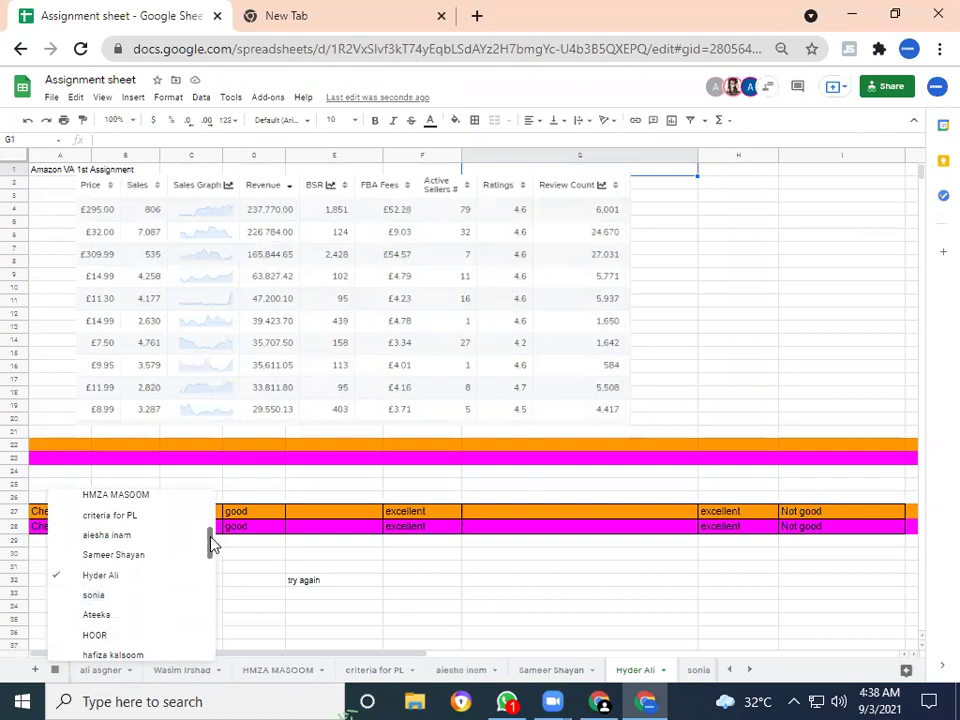
{"action": "left_click_drag", "start_coordinate": [211, 543], "coordinate": [210, 559]}
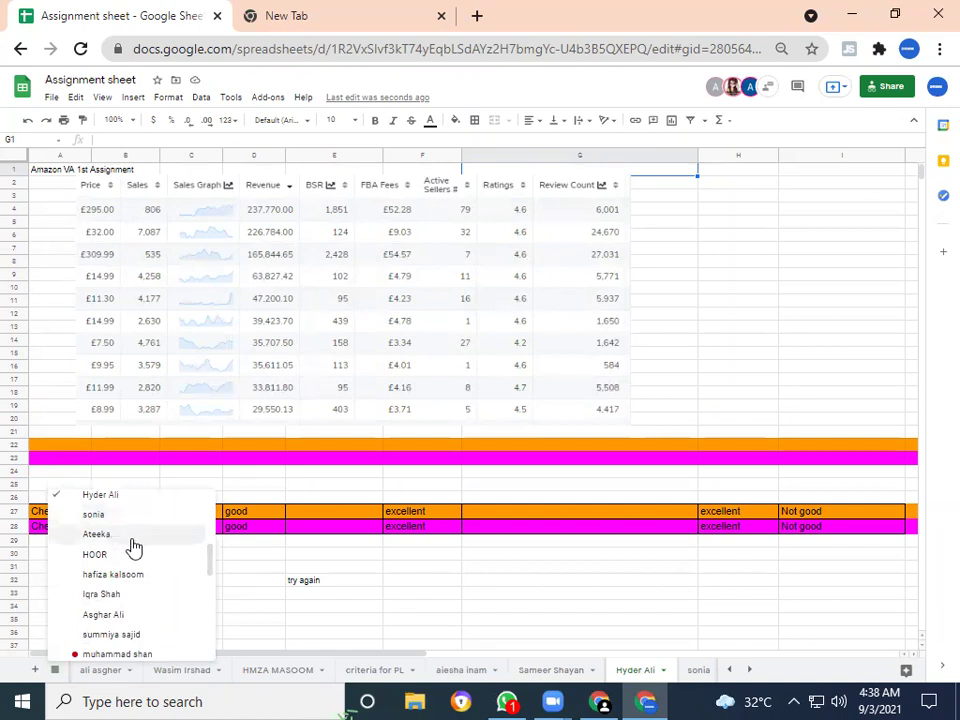
{"action": "left_click", "coordinate": [163, 585]}
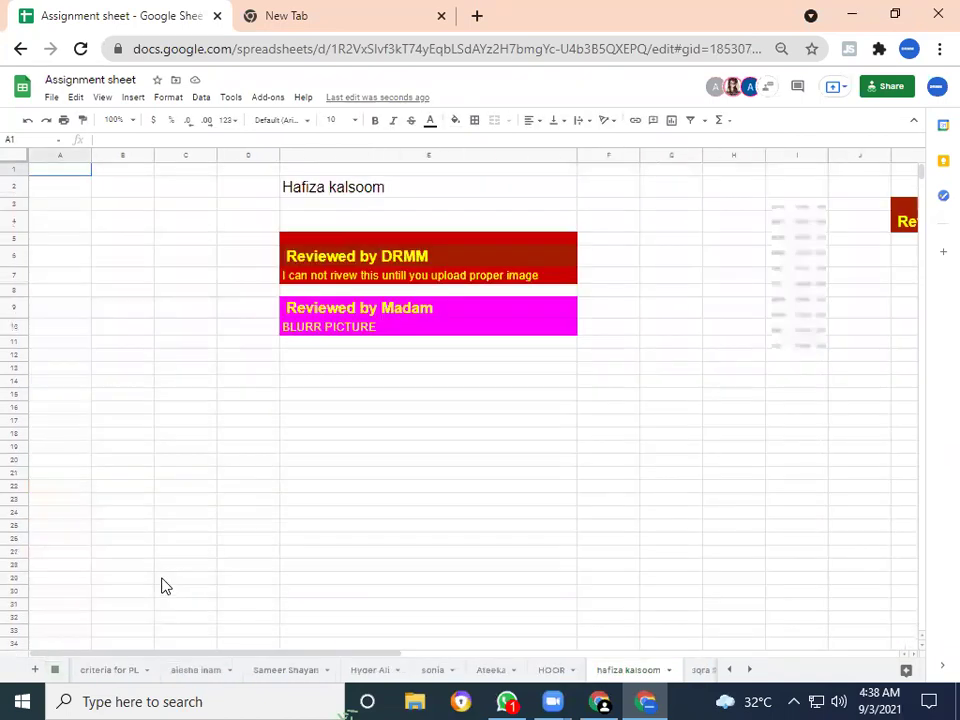
{"action": "left_click", "coordinate": [401, 532]}
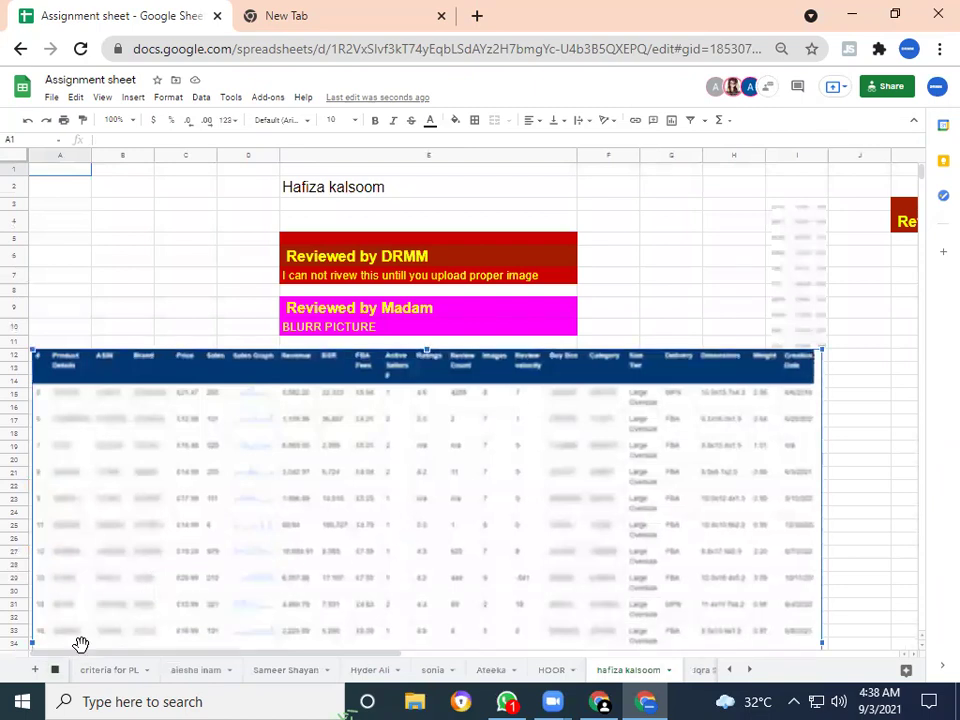
{"action": "left_click", "coordinate": [105, 290]}
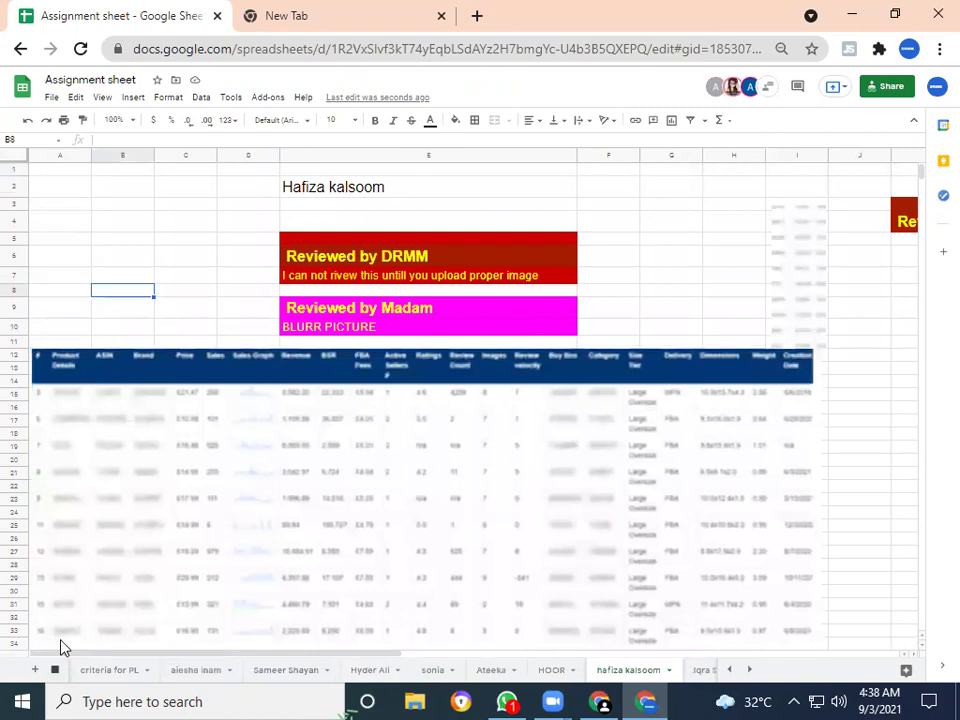
- Switch to the next student's sheet in the list and select its product data image at row 8
{"action": "left_click", "coordinate": [55, 669]}
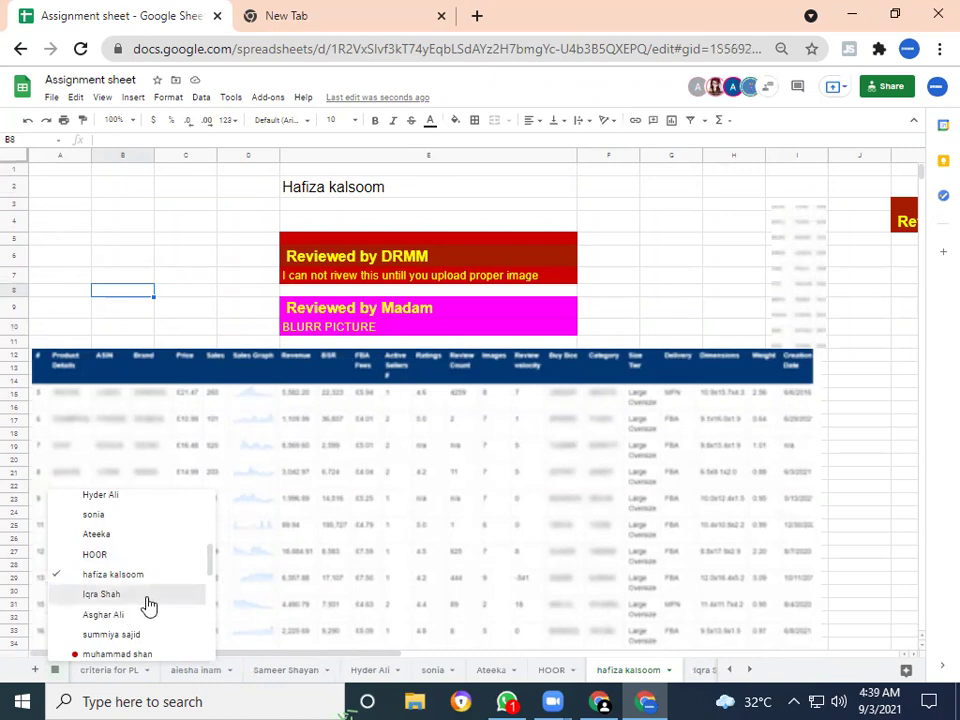
{"action": "left_click", "coordinate": [148, 603]}
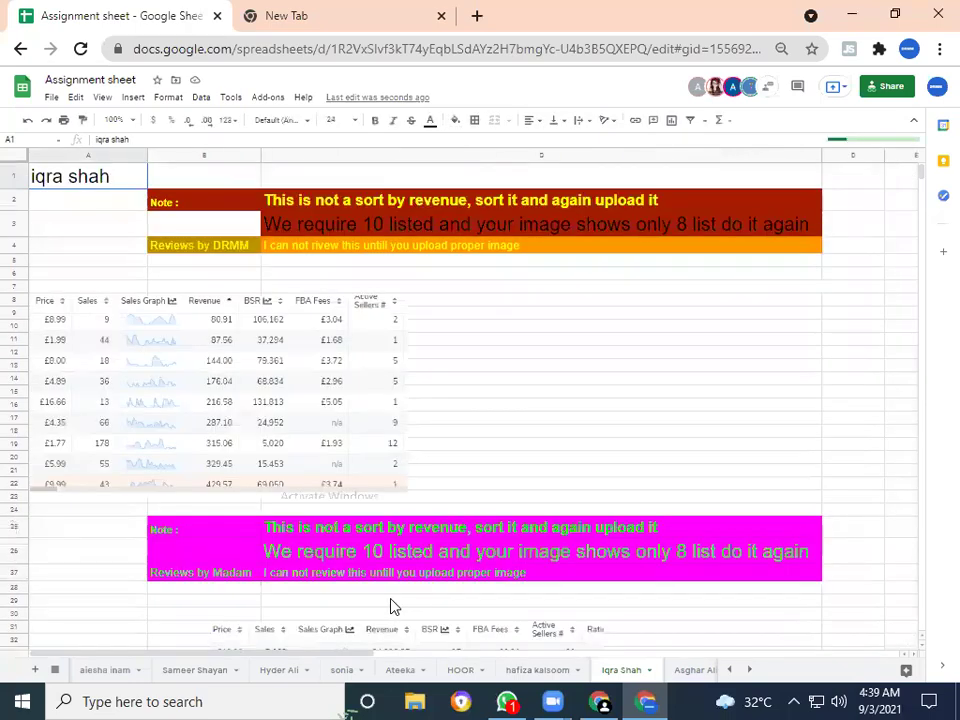
{"action": "left_click", "coordinate": [380, 442]}
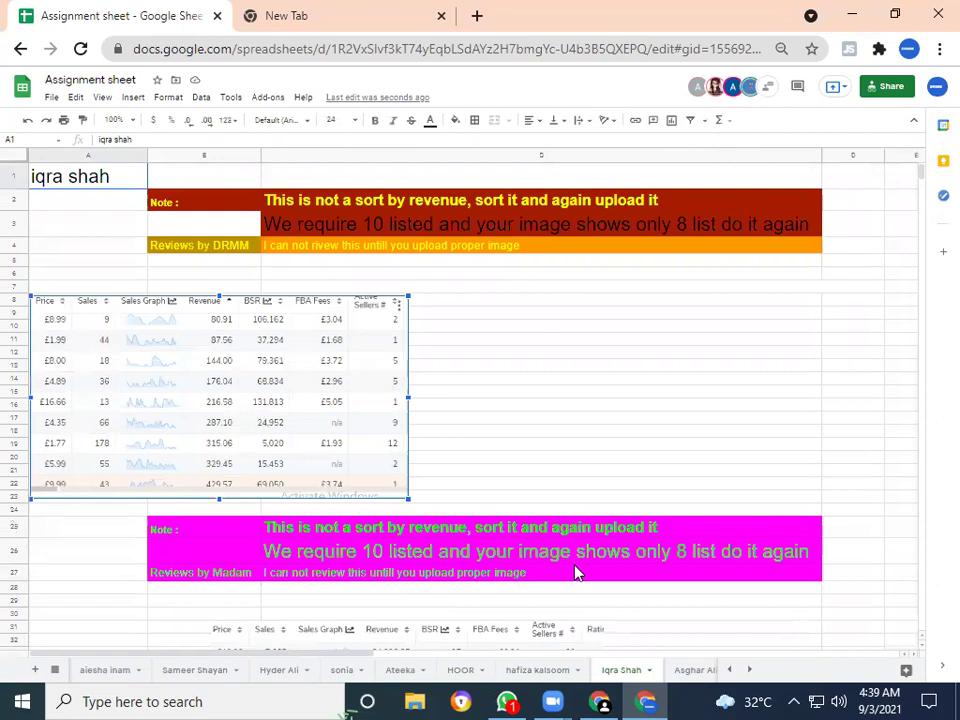
- Look through the student's sheet below the first data image, past both product images and the keyword table, down to row 80
{"action": "key", "text": "Down"}
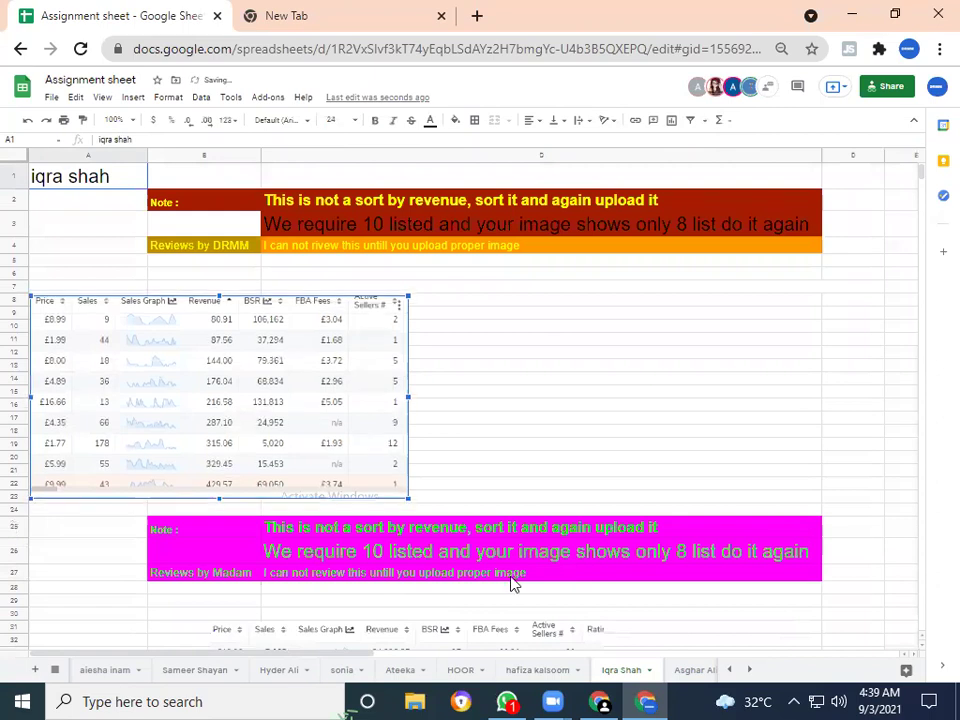
{"action": "left_click", "coordinate": [98, 560]}
{"action": "key", "text": "Down"}
{"action": "key", "text": "Down"}
{"action": "key", "text": "Down"}
{"action": "key", "text": "Down"}
{"action": "key", "text": "Down"}
{"action": "key", "text": "Down"}
{"action": "key", "text": "Down"}
{"action": "key", "text": "Down"}
{"action": "key", "text": "Down"}
{"action": "key", "text": "Down"}
{"action": "key", "text": "Down"}
{"action": "key", "text": "Down"}
{"action": "key", "text": "Down"}
{"action": "key", "text": "Down"}
{"action": "key", "text": "Down"}
{"action": "key", "text": "Down"}
{"action": "key", "text": "Down"}
{"action": "key", "text": "Down"}
{"action": "key", "text": "Down"}
{"action": "key", "text": "Down"}
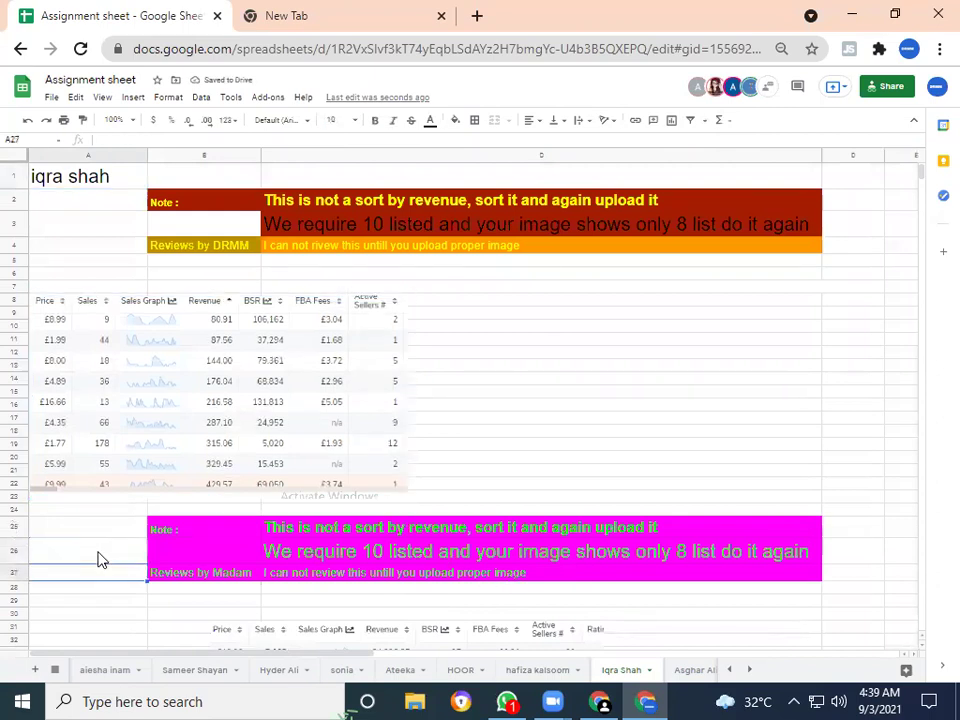
{"action": "key", "text": "Down"}
{"action": "key", "text": "Down"}
{"action": "key", "text": "Down"}
{"action": "key", "text": "Down"}
{"action": "key", "text": "Down"}
{"action": "key", "text": "Down"}
{"action": "key", "text": "Down"}
{"action": "key", "text": "Down"}
{"action": "key", "text": "Down"}
{"action": "key", "text": "Down"}
{"action": "key", "text": "Down"}
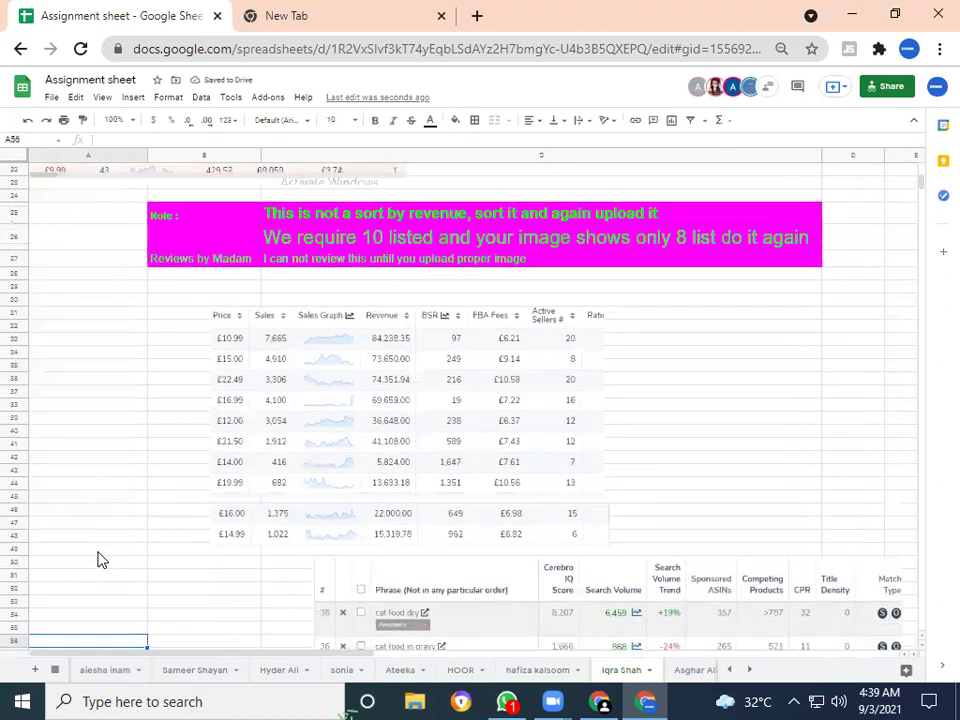
{"action": "key", "text": "Down"}
{"action": "key", "text": "Down"}
{"action": "key", "text": "Down"}
{"action": "key", "text": "Down"}
{"action": "key", "text": "Down"}
{"action": "key", "text": "Down"}
{"action": "key", "text": "Down"}
{"action": "key", "text": "Down"}
{"action": "key", "text": "Down"}
{"action": "key", "text": "Down"}
{"action": "key", "text": "Down"}
{"action": "key", "text": "Down"}
{"action": "key", "text": "Down"}
{"action": "key", "text": "Down"}
{"action": "key", "text": "Down"}
{"action": "key", "text": "Down"}
{"action": "key", "text": "Down"}
{"action": "key", "text": "Down"}
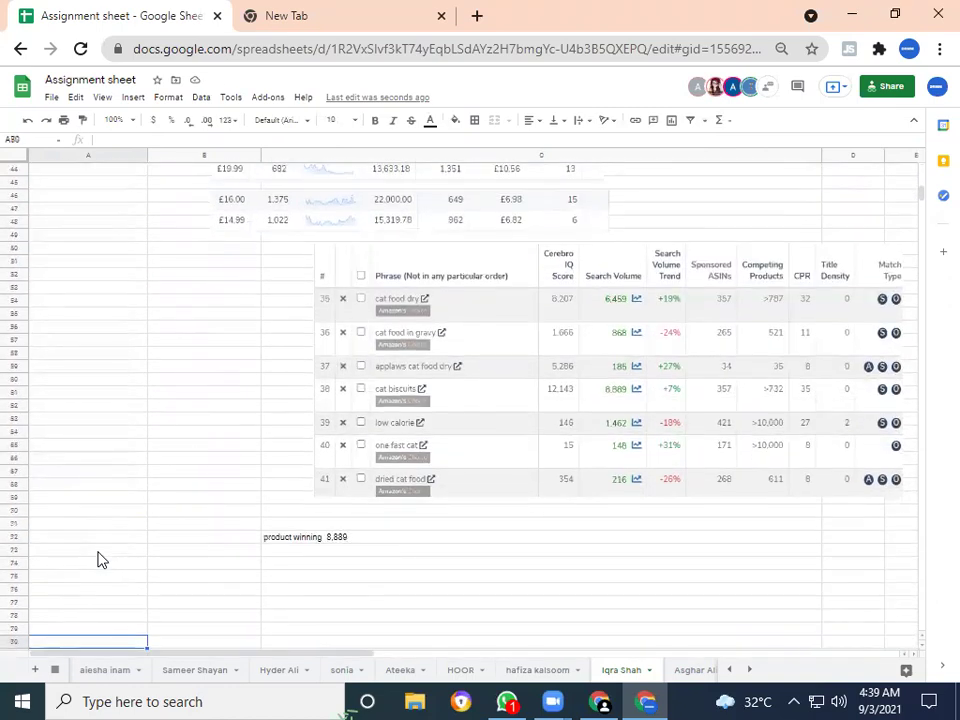
- Go back up the sheet to row 15, rechecking the keyword table, the second product data image and Madam's review
{"action": "key", "text": "Up"}
{"action": "key", "text": "Up"}
{"action": "key", "text": "Up"}
{"action": "key", "text": "Up"}
{"action": "key", "text": "Up"}
{"action": "key", "text": "Up"}
{"action": "key", "text": "Up"}
{"action": "key", "text": "Up"}
{"action": "key", "text": "Up"}
{"action": "key", "text": "Up"}
{"action": "key", "text": "Up"}
{"action": "key", "text": "Up"}
{"action": "key", "text": "Up"}
{"action": "key", "text": "Up"}
{"action": "key", "text": "Up"}
{"action": "key", "text": "Up"}
{"action": "key", "text": "Up"}
{"action": "key", "text": "Up"}
{"action": "key", "text": "Up"}
{"action": "key", "text": "Up"}
{"action": "key", "text": "Up"}
{"action": "key", "text": "Up"}
{"action": "key", "text": "Up"}
{"action": "key", "text": "Up"}
{"action": "key", "text": "Up"}
{"action": "key", "text": "Up"}
{"action": "key", "text": "Up"}
{"action": "key", "text": "Up"}
{"action": "key", "text": "Up"}
{"action": "key", "text": "Up"}
{"action": "key", "text": "Up"}
{"action": "key", "text": "Up"}
{"action": "key", "text": "Up"}
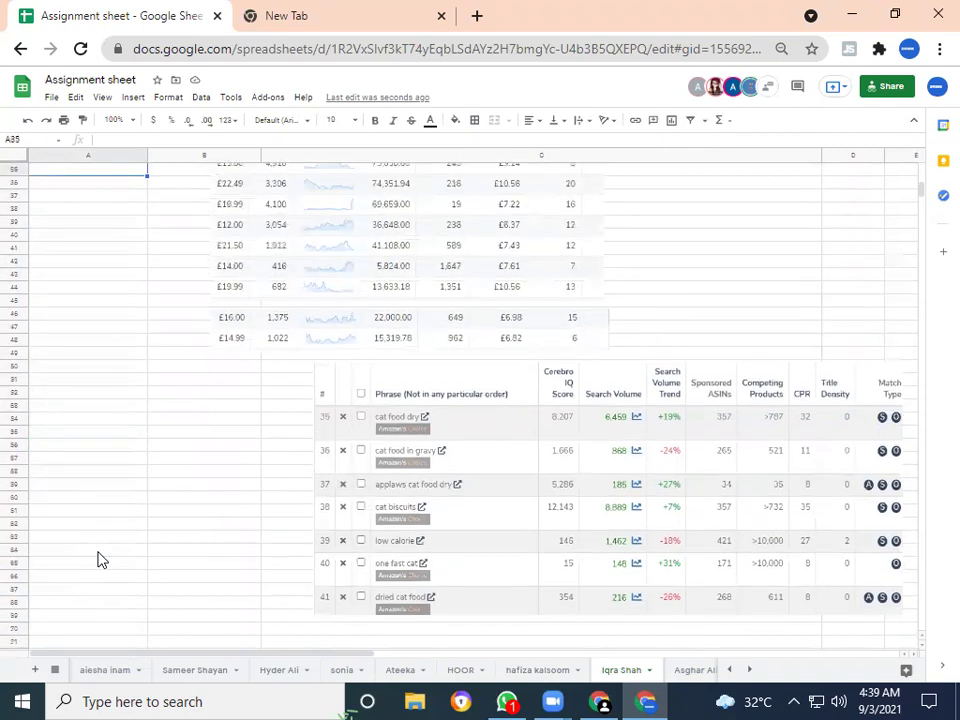
{"action": "key", "text": "Up"}
{"action": "key", "text": "Up"}
{"action": "key", "text": "Up"}
{"action": "key", "text": "Up"}
{"action": "key", "text": "Up"}
{"action": "key", "text": "Up"}
{"action": "key", "text": "Up"}
{"action": "key", "text": "Up"}
{"action": "key", "text": "Up"}
{"action": "key", "text": "Up"}
{"action": "key", "text": "Up"}
{"action": "key", "text": "Up"}
{"action": "key", "text": "Up"}
{"action": "key", "text": "Up"}
{"action": "key", "text": "Up"}
{"action": "key", "text": "Up"}
{"action": "key", "text": "Up"}
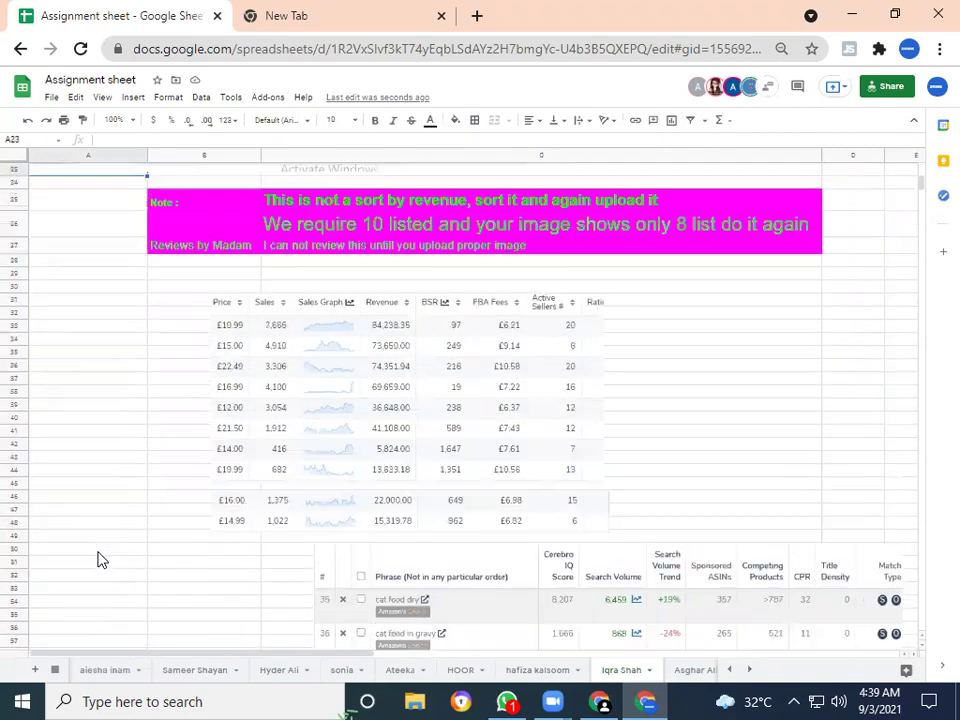
{"action": "key", "text": "Up"}
{"action": "key", "text": "Up"}
{"action": "key", "text": "Up"}
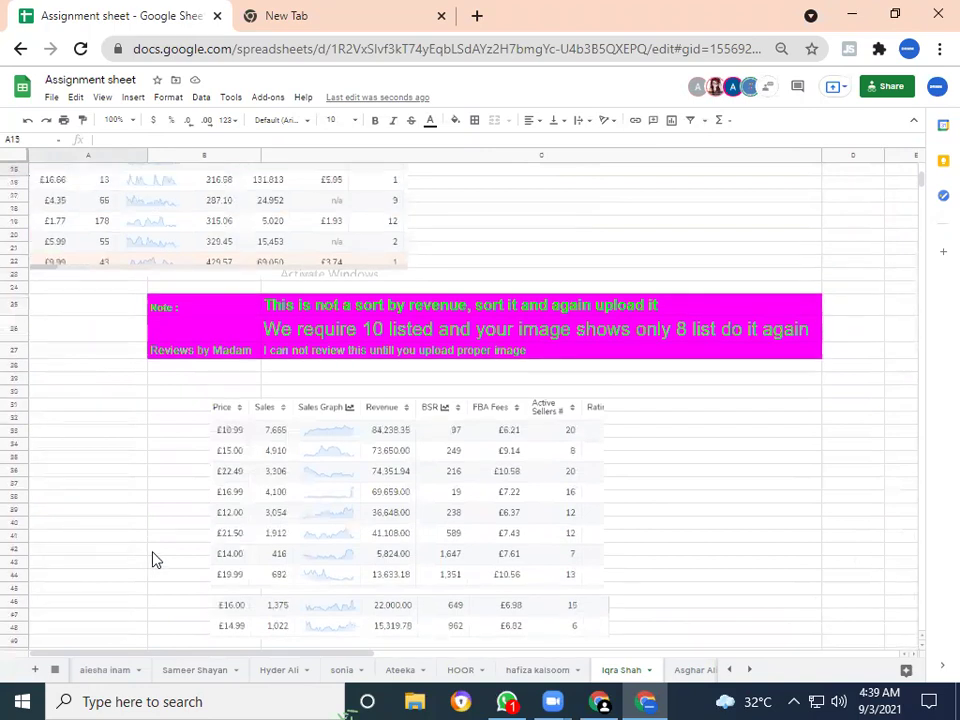
- Switch to the next student's sheet in the list
{"action": "left_click", "coordinate": [55, 669]}
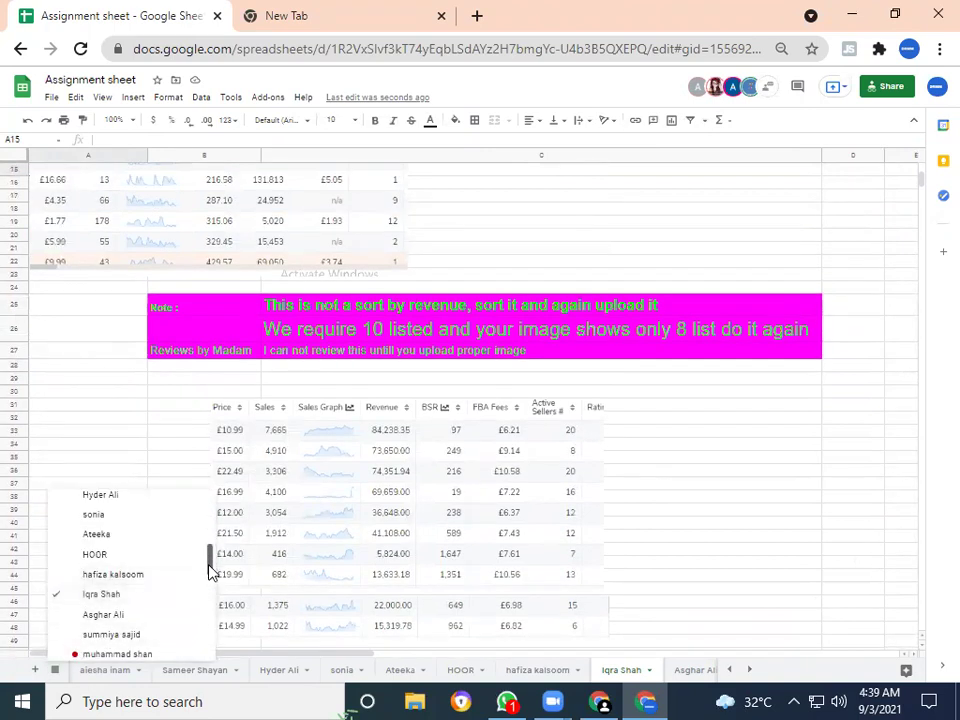
{"action": "scroll", "coordinate": [210, 575], "scroll_direction": "down", "scroll_amount": 2}
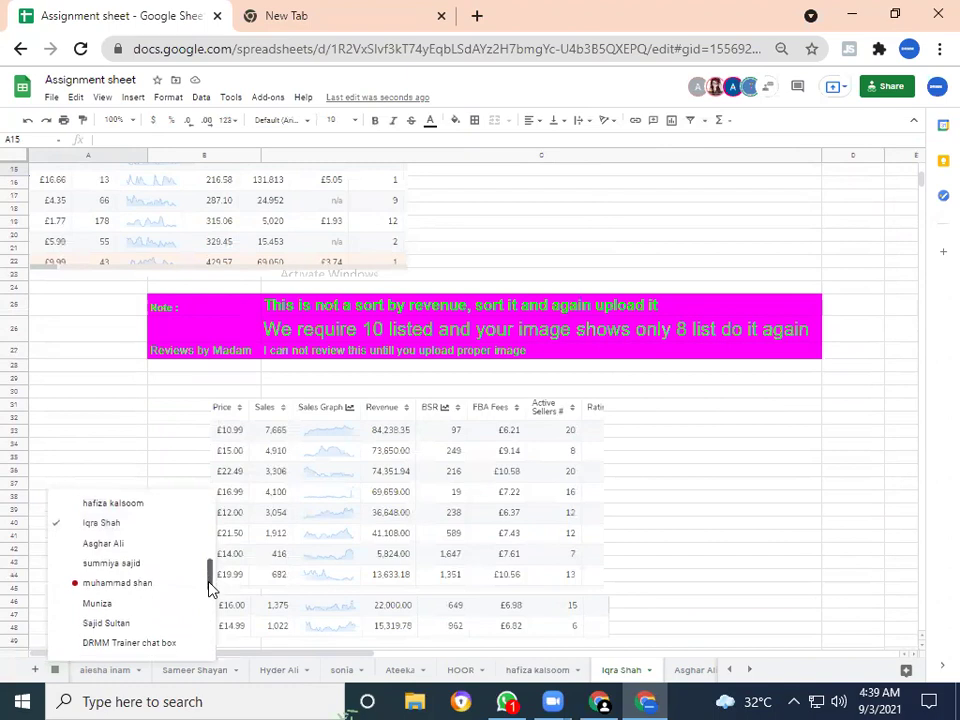
{"action": "left_click", "coordinate": [110, 528]}
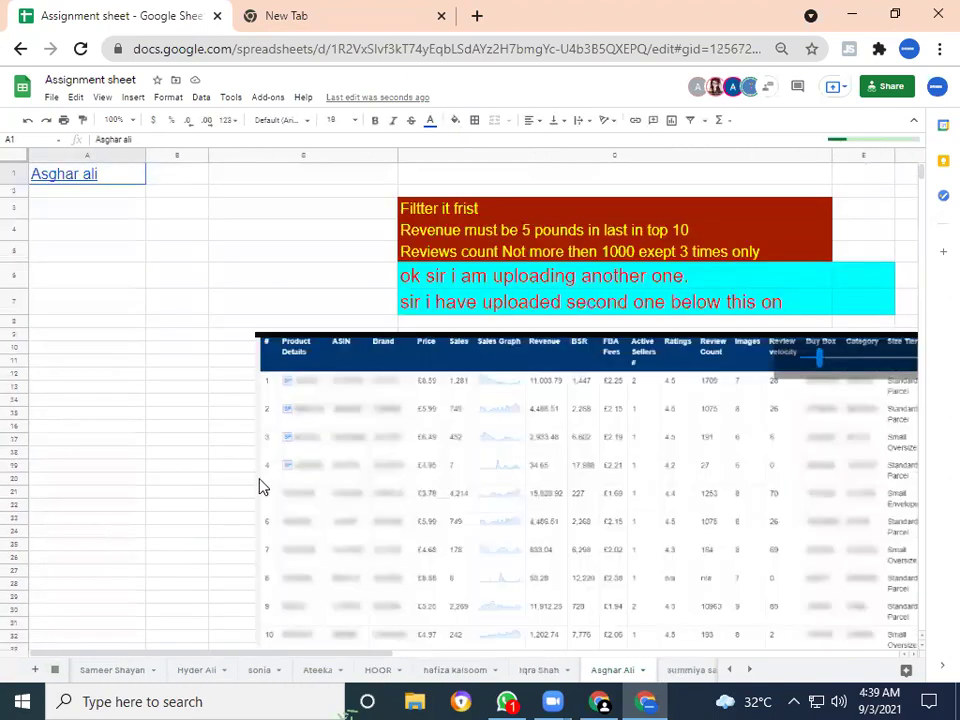
- Examine the first product data image and the DRMM trainer's review of project 2, down to row 49
{"action": "left_click", "coordinate": [157, 443]}
{"action": "key", "text": "Down"}
{"action": "key", "text": "Down"}
{"action": "key", "text": "Down"}
{"action": "key", "text": "Down"}
{"action": "key", "text": "Down"}
{"action": "key", "text": "Down"}
{"action": "key", "text": "Down"}
{"action": "key", "text": "Down"}
{"action": "key", "text": "Down"}
{"action": "key", "text": "Down"}
{"action": "key", "text": "Down"}
{"action": "key", "text": "Down"}
{"action": "key", "text": "Down"}
{"action": "key", "text": "Down"}
{"action": "key", "text": "Down"}
{"action": "key", "text": "Down"}
{"action": "key", "text": "Down"}
{"action": "key", "text": "Down"}
{"action": "key", "text": "Down"}
{"action": "key", "text": "Down"}
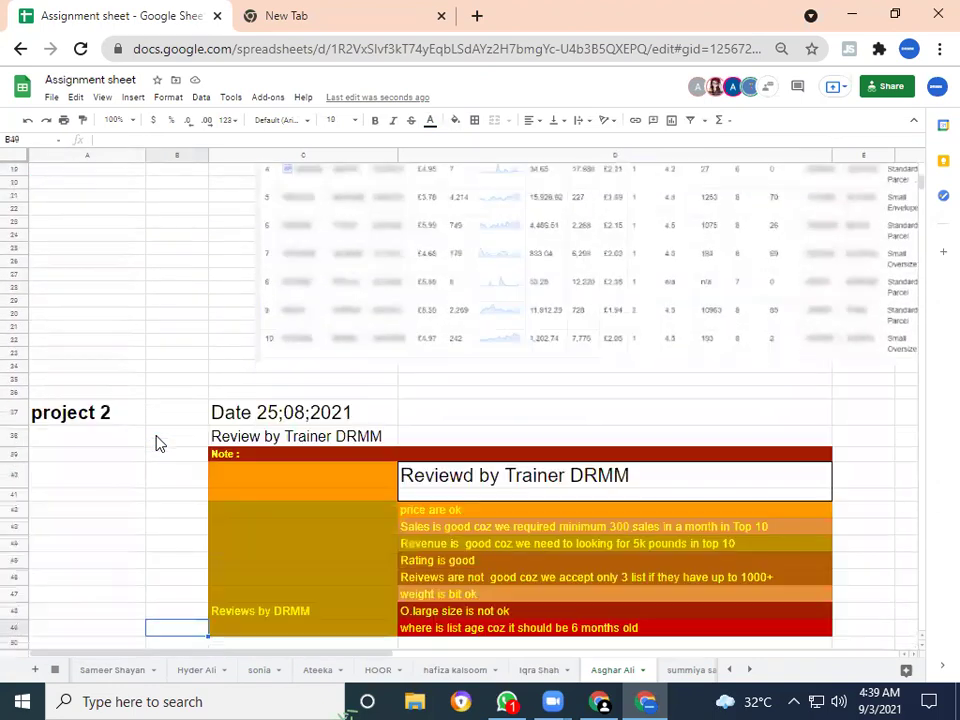
- Check the project 2 product data image from row 51 and continue down to Trainer MADAM's review, selecting cell B82
{"action": "key", "text": "Down"}
{"action": "key", "text": "Down"}
{"action": "key", "text": "Down"}
{"action": "key", "text": "Down"}
{"action": "key", "text": "Down"}
{"action": "key", "text": "Down"}
{"action": "key", "text": "Down"}
{"action": "key", "text": "Down"}
{"action": "key", "text": "Down"}
{"action": "key", "text": "Down"}
{"action": "key", "text": "Down"}
{"action": "key", "text": "Down"}
{"action": "key", "text": "Down"}
{"action": "key", "text": "Down"}
{"action": "key", "text": "Down"}
{"action": "key", "text": "Down"}
{"action": "key", "text": "Down"}
{"action": "key", "text": "Down"}
{"action": "key", "text": "Down"}
{"action": "key", "text": "Down"}
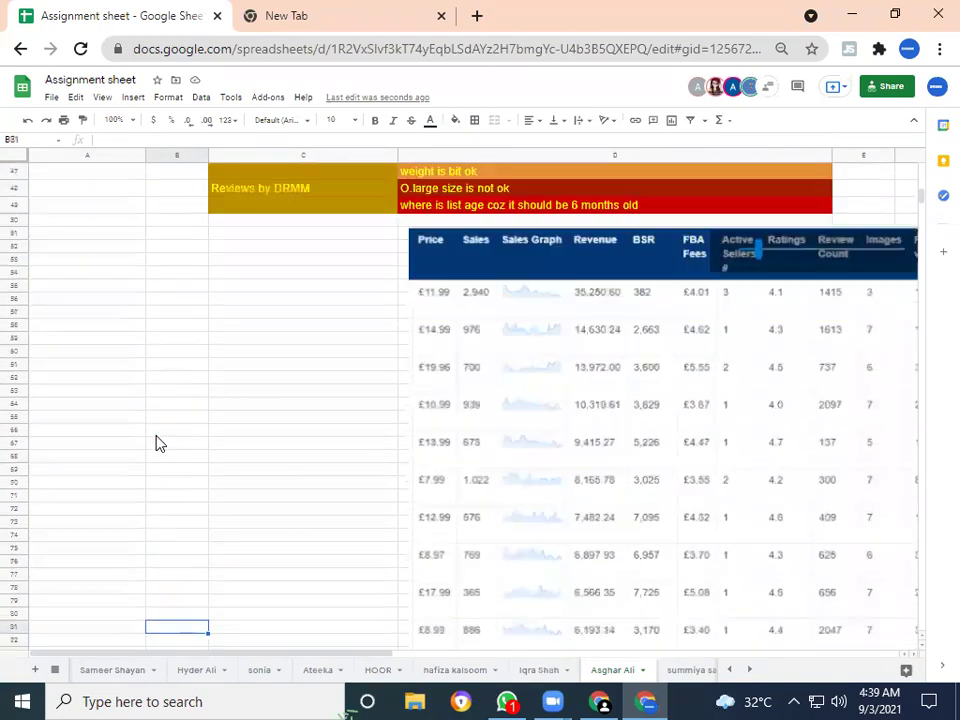
{"action": "key", "text": "Down"}
{"action": "key", "text": "Down"}
{"action": "key", "text": "Down"}
{"action": "key", "text": "Down"}
{"action": "key", "text": "Down"}
{"action": "key", "text": "Down"}
{"action": "key", "text": "Down"}
{"action": "key", "text": "Down"}
{"action": "key", "text": "Down"}
{"action": "key", "text": "Down"}
{"action": "left_click", "coordinate": [154, 487]}
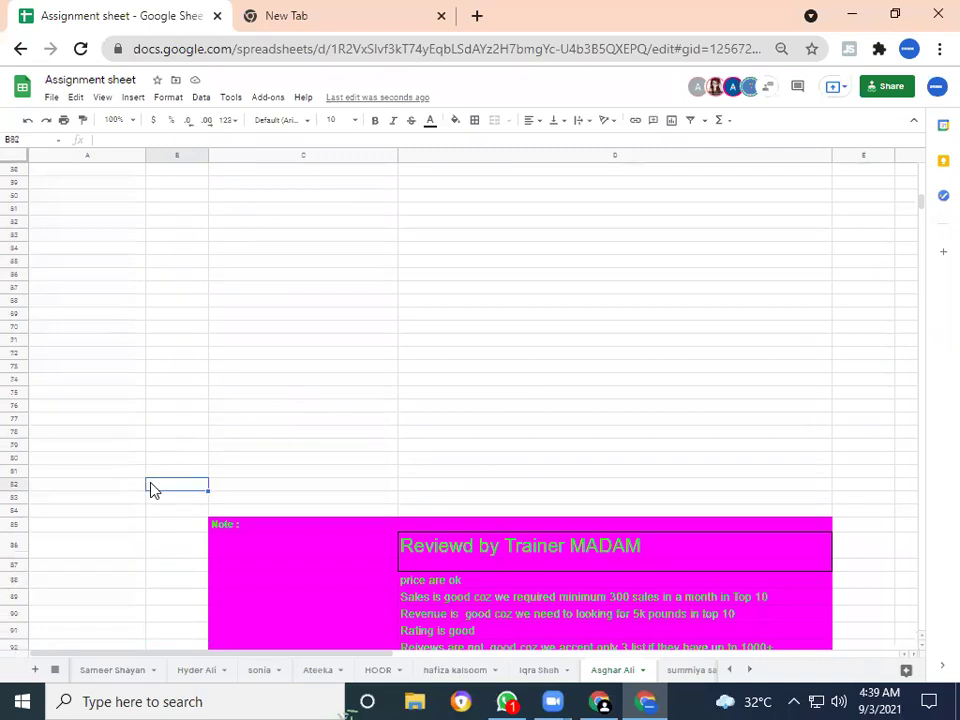
- Switch to the next student's sheet in the list and select cell A17 beside the first product data image
{"action": "key", "text": "alt+shift+k"}
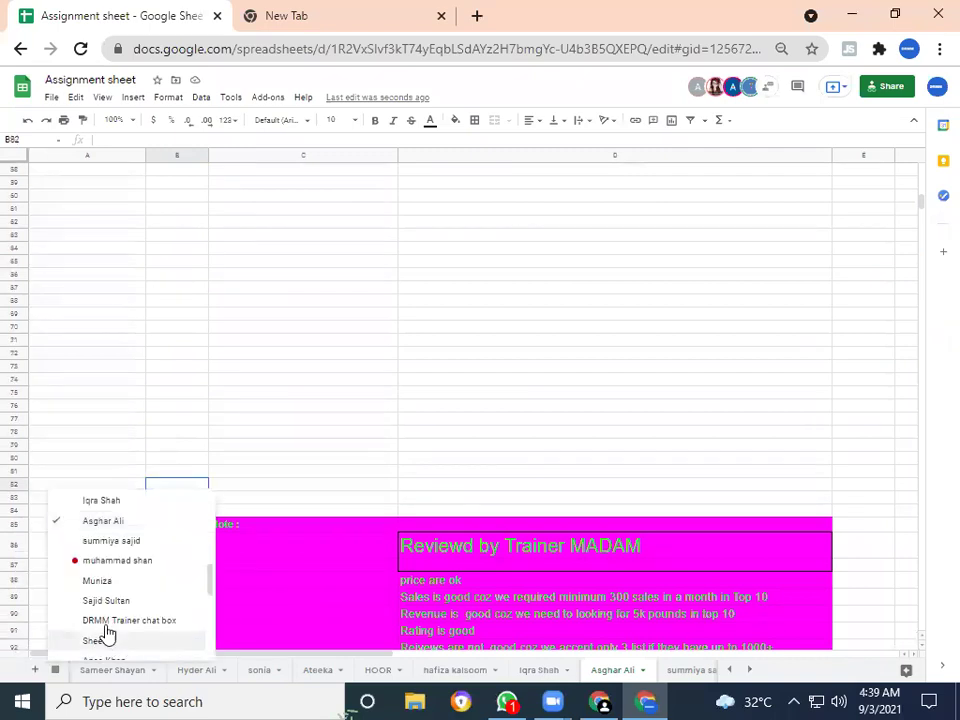
{"action": "left_click", "coordinate": [150, 546]}
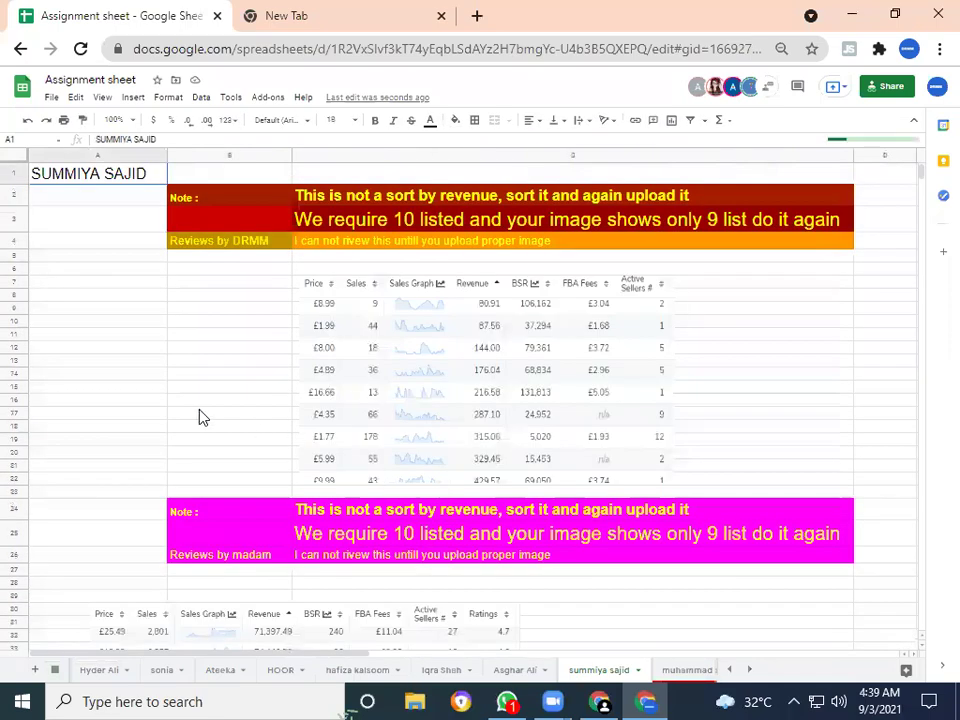
{"action": "left_click", "coordinate": [200, 416]}
{"action": "left_click", "coordinate": [396, 401]}
{"action": "left_click", "coordinate": [92, 418]}
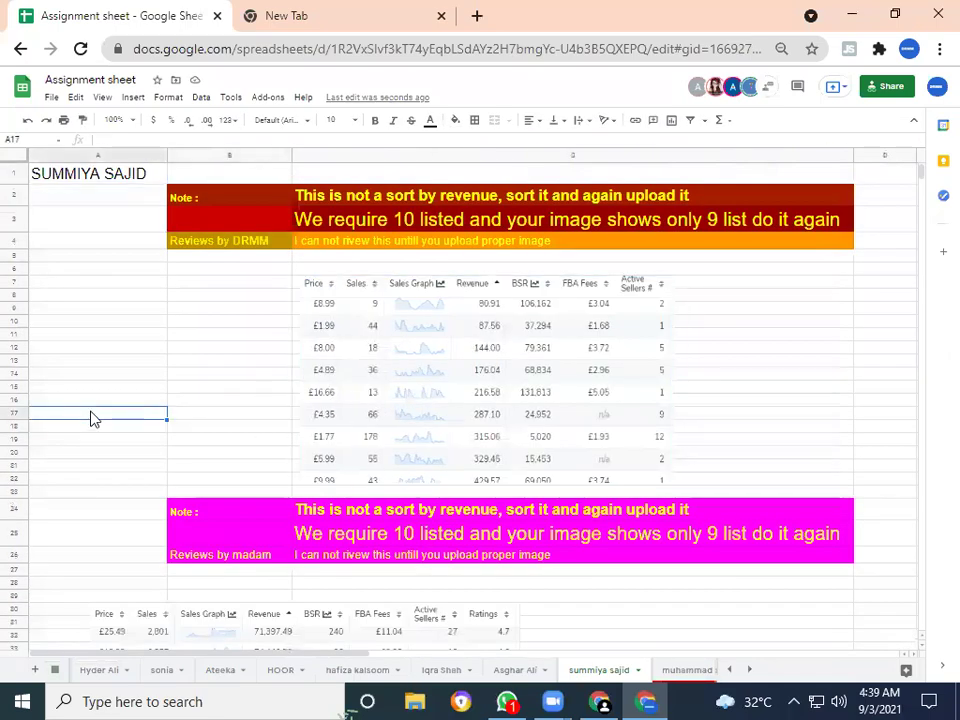
- Examine Madam's review, the second product data image and the keyword table further down the sheet
{"action": "key", "text": "Down"}
{"action": "key", "text": "Down"}
{"action": "key", "text": "Down"}
{"action": "key", "text": "Down"}
{"action": "key", "text": "Down"}
{"action": "key", "text": "Down"}
{"action": "key", "text": "Down"}
{"action": "key", "text": "Down"}
{"action": "key", "text": "Down"}
{"action": "key", "text": "Down"}
{"action": "key", "text": "Down"}
{"action": "key", "text": "Down"}
{"action": "key", "text": "Down"}
{"action": "key", "text": "Down"}
{"action": "key", "text": "Down"}
{"action": "key", "text": "Down"}
{"action": "key", "text": "Down"}
{"action": "key", "text": "Down"}
{"action": "key", "text": "Down"}
{"action": "key", "text": "Down"}
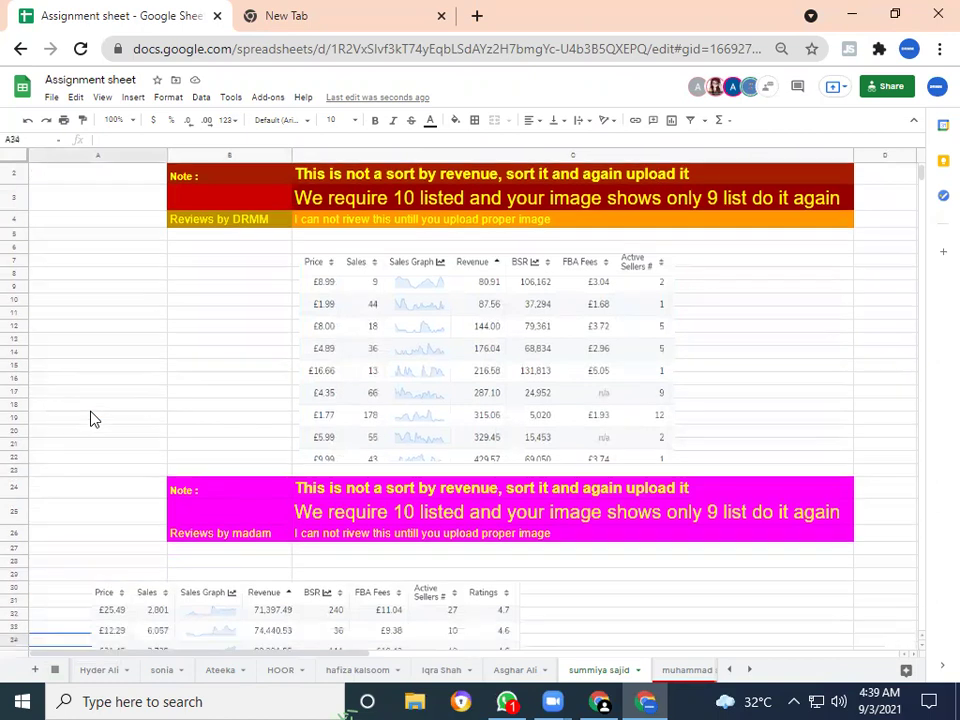
{"action": "key", "text": "Down"}
{"action": "key", "text": "Down"}
{"action": "key", "text": "Down"}
{"action": "key", "text": "Down"}
{"action": "key", "text": "Down"}
{"action": "key", "text": "Down"}
{"action": "key", "text": "Down"}
{"action": "key", "text": "Down"}
{"action": "key", "text": "Down"}
{"action": "key", "text": "Down"}
{"action": "key", "text": "Down"}
{"action": "key", "text": "Down"}
{"action": "key", "text": "Down"}
{"action": "key", "text": "Down"}
{"action": "key", "text": "Down"}
{"action": "key", "text": "Down"}
{"action": "key", "text": "Down"}
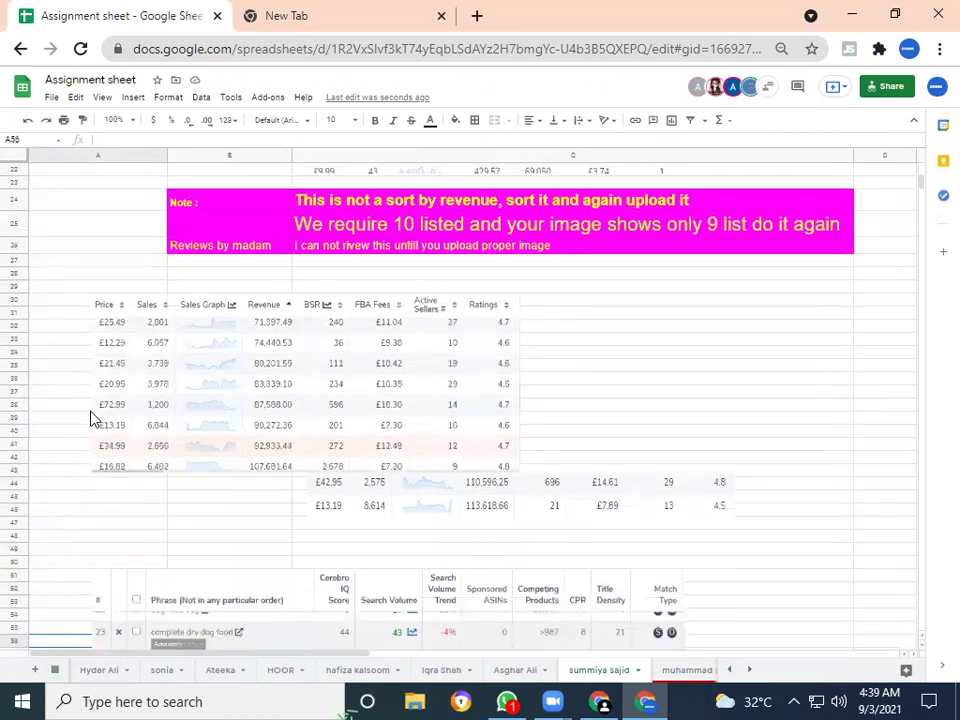
{"action": "key", "text": "Down"}
{"action": "key", "text": "Down"}
{"action": "key", "text": "Down"}
{"action": "key", "text": "Down"}
{"action": "key", "text": "Down"}
{"action": "key", "text": "Down"}
{"action": "key", "text": "Down"}
{"action": "key", "text": "Down"}
{"action": "key", "text": "Down"}
{"action": "key", "text": "Down"}
{"action": "key", "text": "Down"}
{"action": "key", "text": "Down"}
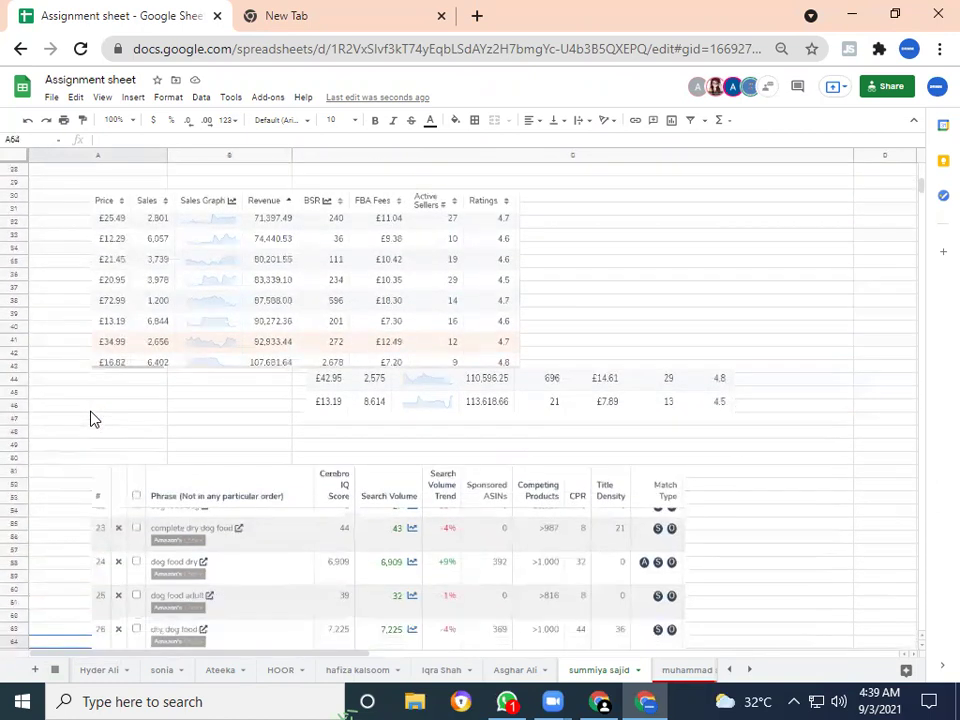
{"action": "key", "text": "Down"}
{"action": "key", "text": "Down"}
{"action": "key", "text": "Down"}
{"action": "key", "text": "Down"}
{"action": "key", "text": "Down"}
{"action": "key", "text": "Down"}
{"action": "key", "text": "Down"}
- Go back up to row 24, rechecking the keyword table and the second product data image
{"action": "key", "text": "Up"}
{"action": "key", "text": "Up"}
{"action": "key", "text": "Up"}
{"action": "key", "text": "Up"}
{"action": "key", "text": "Up"}
{"action": "key", "text": "Up"}
{"action": "key", "text": "Up"}
{"action": "key", "text": "Up"}
{"action": "key", "text": "Up"}
{"action": "key", "text": "Up"}
{"action": "key", "text": "Up"}
{"action": "key", "text": "Up"}
{"action": "key", "text": "Up"}
{"action": "key", "text": "Up"}
{"action": "key", "text": "Up"}
{"action": "key", "text": "Up"}
{"action": "key", "text": "Up"}
{"action": "key", "text": "Up"}
{"action": "key", "text": "Up"}
{"action": "key", "text": "Up"}
{"action": "key", "text": "Up"}
{"action": "key", "text": "Up"}
{"action": "key", "text": "Up"}
{"action": "key", "text": "Up"}
{"action": "key", "text": "Up"}
{"action": "key", "text": "Up"}
{"action": "key", "text": "Up"}
{"action": "key", "text": "Up"}
{"action": "key", "text": "Up"}
{"action": "key", "text": "Up"}
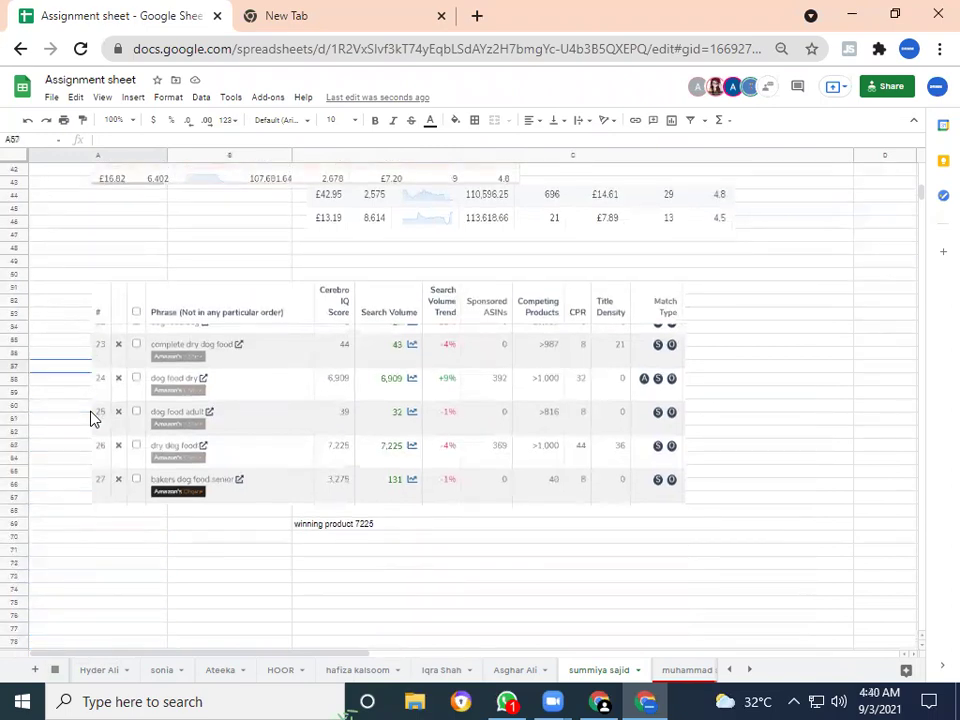
{"action": "key", "text": "Up"}
{"action": "key", "text": "Up"}
{"action": "key", "text": "Up"}
{"action": "key", "text": "Up"}
{"action": "key", "text": "Up"}
{"action": "key", "text": "Up"}
{"action": "key", "text": "Up"}
{"action": "key", "text": "Up"}
{"action": "key", "text": "Up"}
{"action": "key", "text": "Up"}
{"action": "key", "text": "Up"}
{"action": "key", "text": "Up"}
{"action": "key", "text": "Up"}
{"action": "key", "text": "Up"}
{"action": "key", "text": "Up"}
{"action": "key", "text": "Up"}
{"action": "key", "text": "Up"}
{"action": "key", "text": "Up"}
{"action": "key", "text": "Up"}
{"action": "key", "text": "Up"}
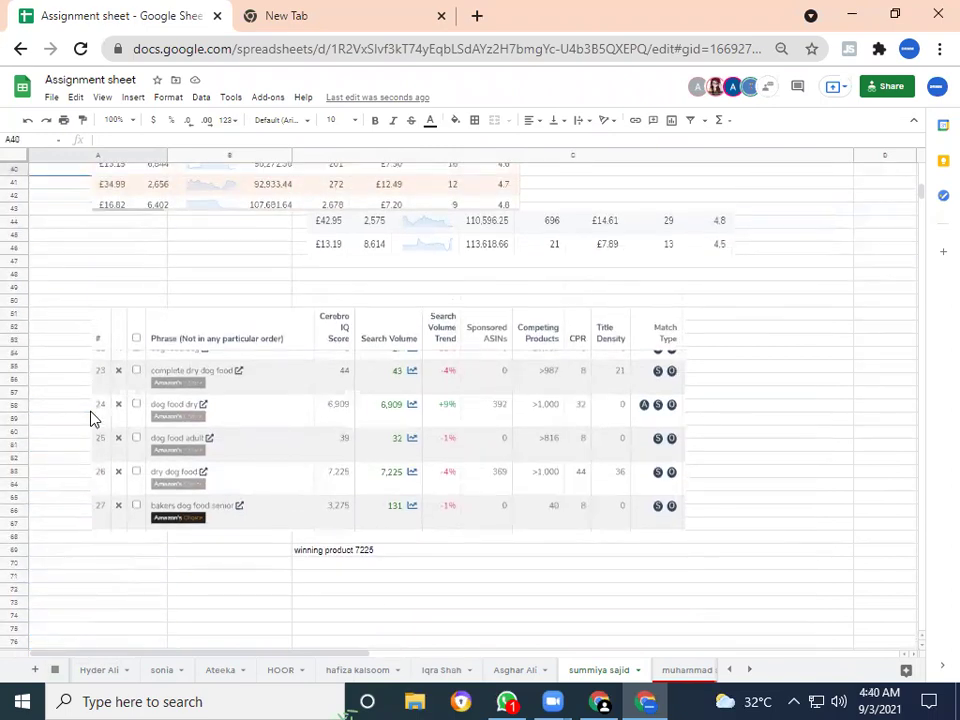
{"action": "key", "text": "Up"}
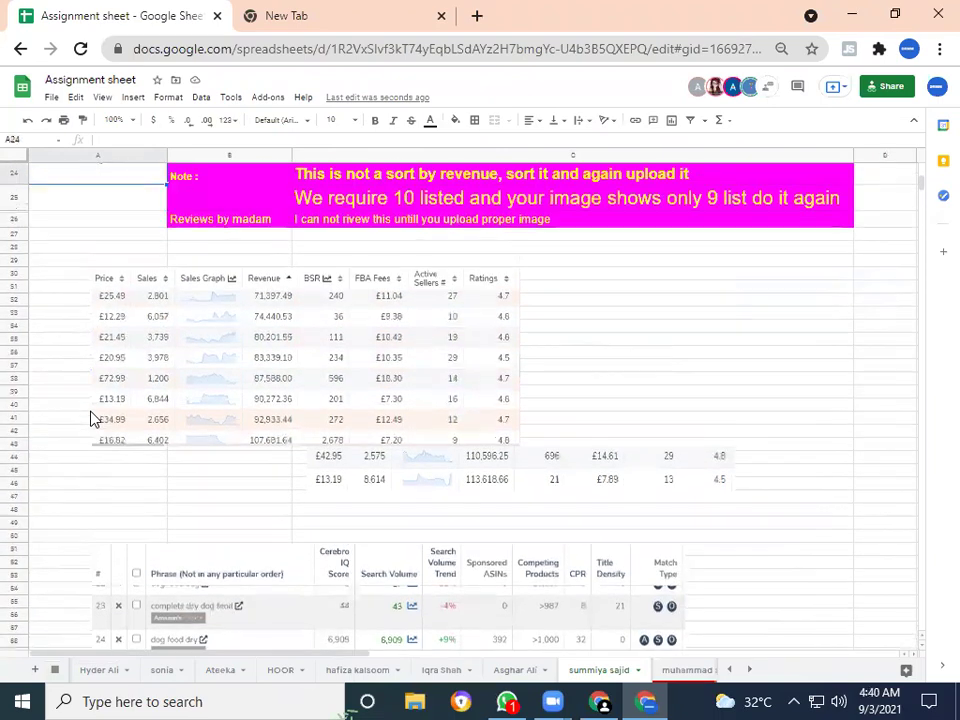
- Move the separate two-row product image directly beneath the larger product data image so their columns line up, then deselect it
{"action": "left_click", "coordinate": [334, 401]}
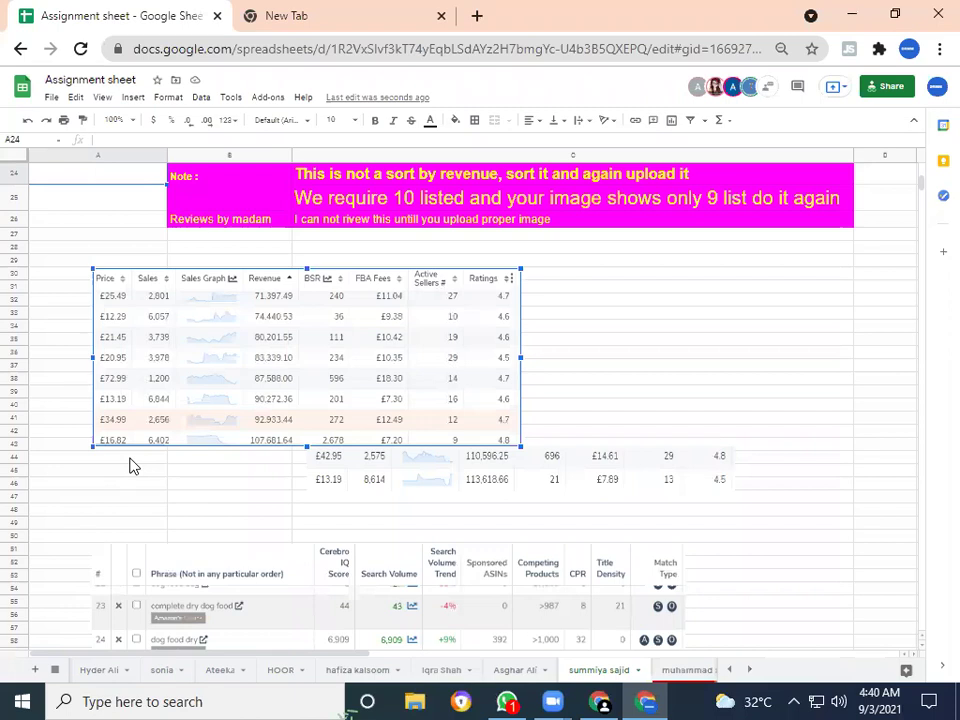
{"action": "left_click", "coordinate": [377, 478]}
{"action": "left_click_drag", "start_coordinate": [433, 478], "coordinate": [129, 489]}
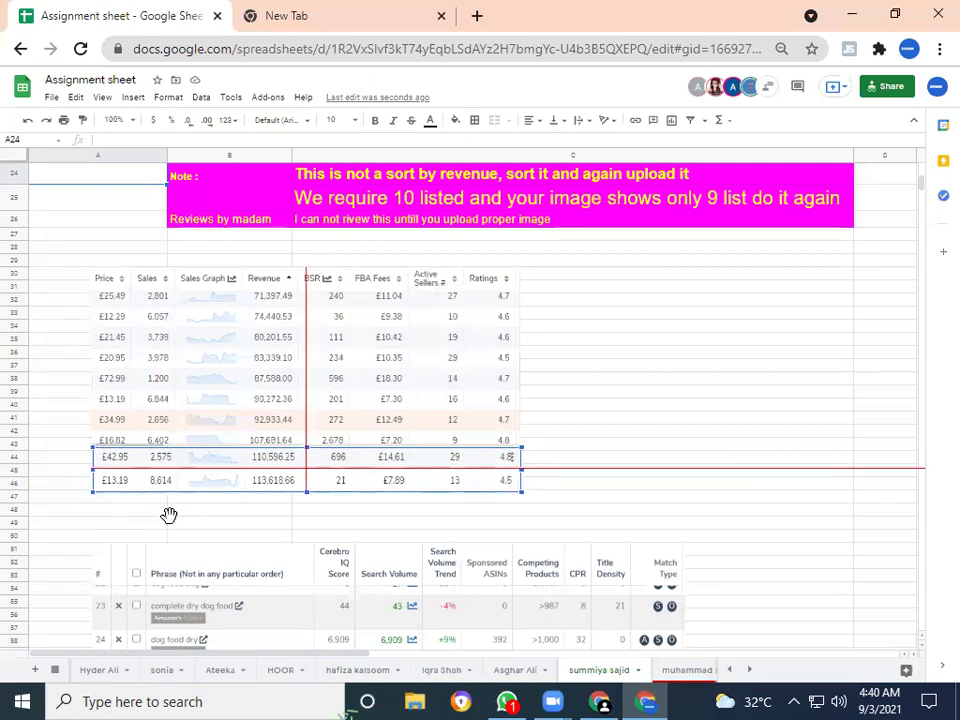
{"action": "left_click", "coordinate": [169, 515]}
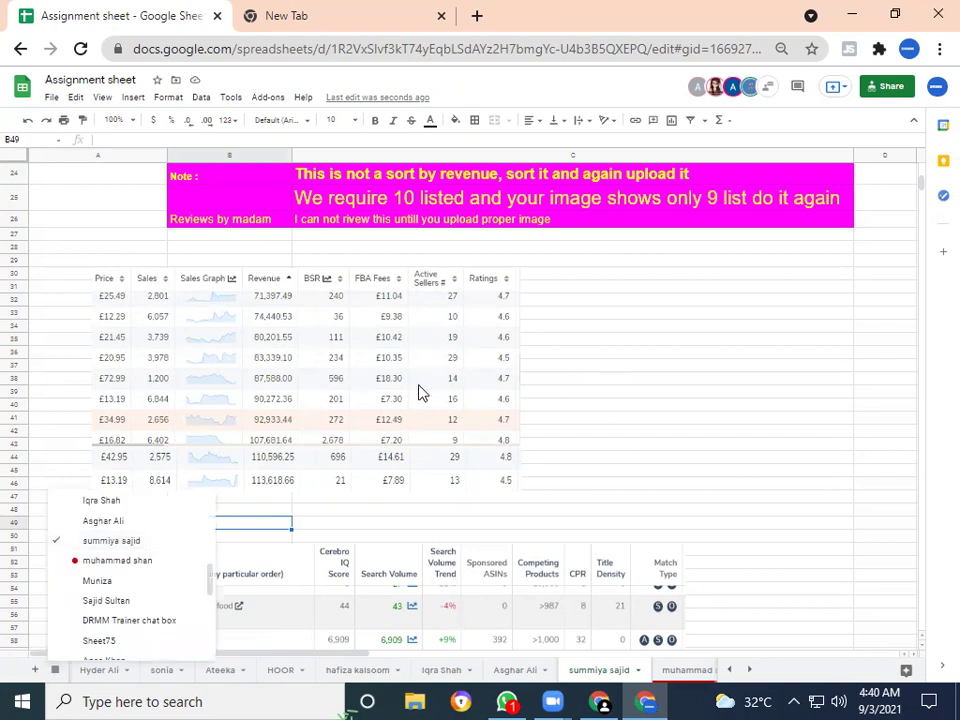
- Switch to the following student's sheet in the list and select cell H13 beside its product data image
{"action": "left_click", "coordinate": [579, 355]}
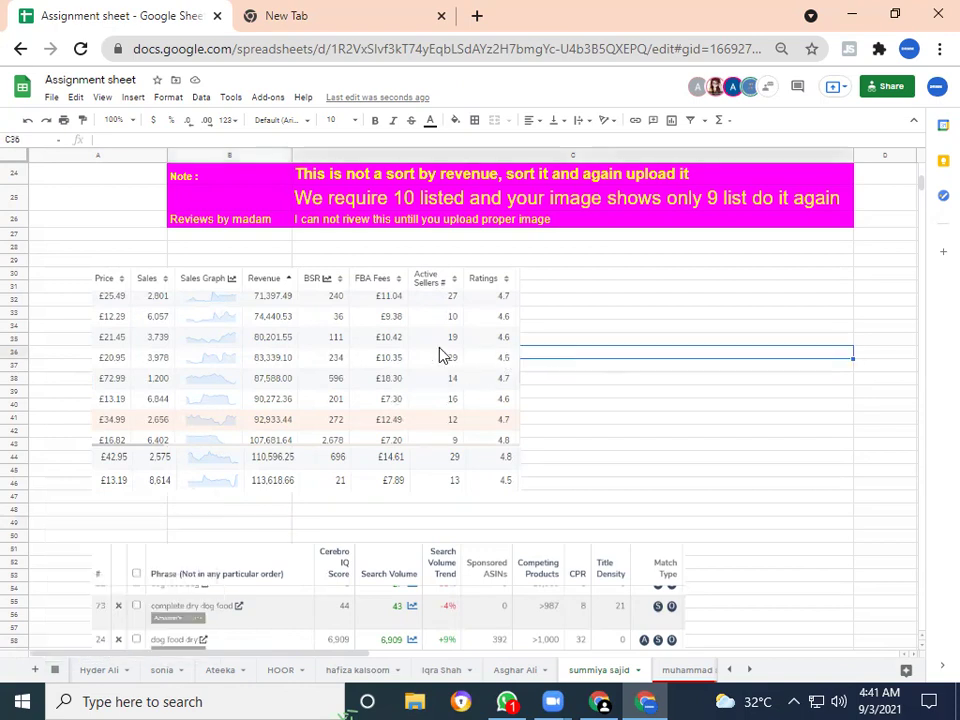
{"action": "left_click", "coordinate": [56, 668]}
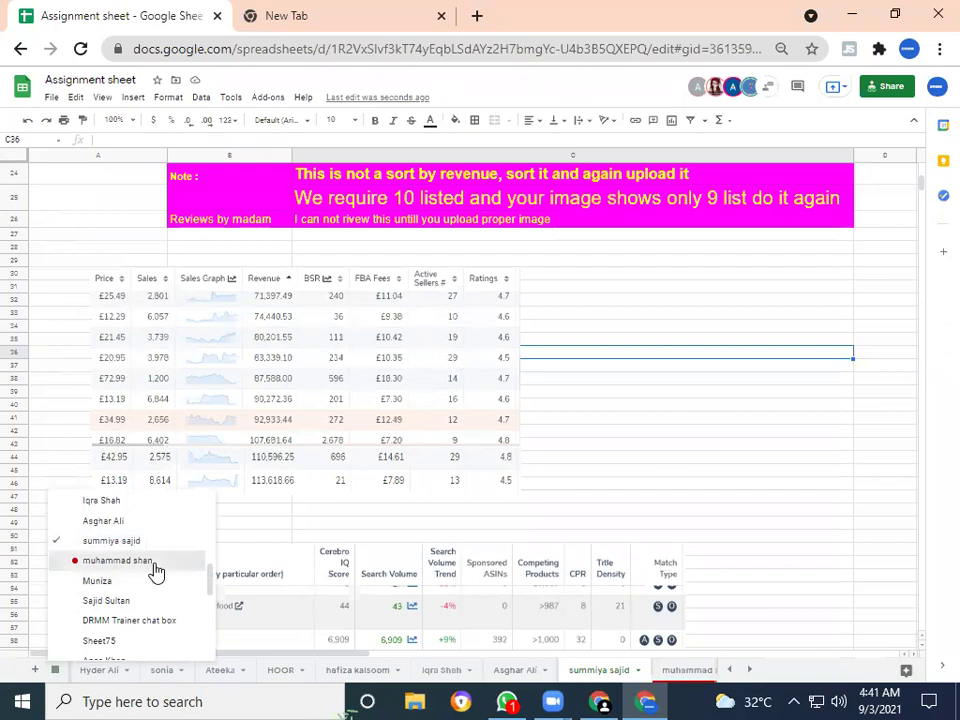
{"action": "left_click", "coordinate": [189, 568]}
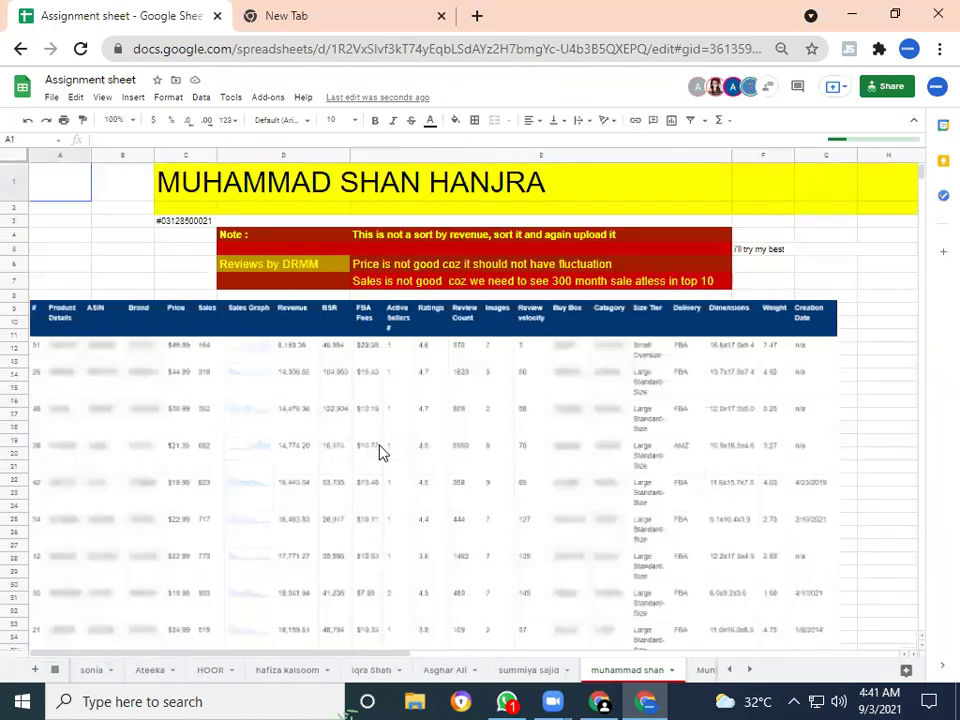
{"action": "left_click", "coordinate": [135, 267]}
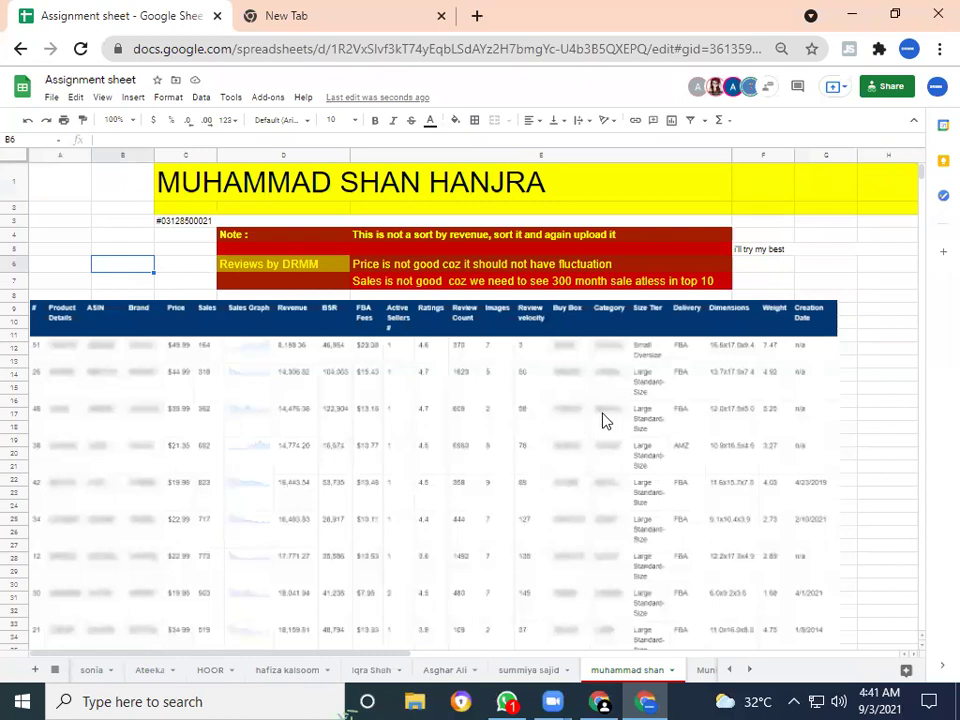
{"action": "left_click", "coordinate": [895, 354]}
{"action": "scroll", "coordinate": [895, 357], "scroll_direction": "right", "scroll_amount": 1}
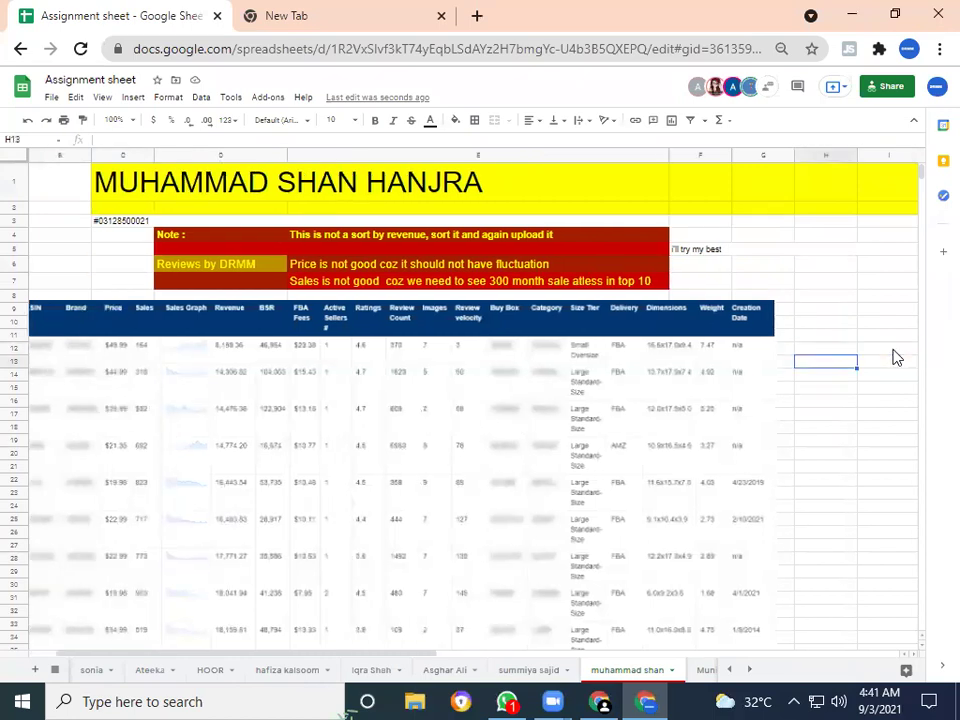
- Examine the product data image and continue down to Madam's review, selecting cell H44
{"action": "key", "text": "Down"}
{"action": "key", "text": "Down"}
{"action": "key", "text": "Down"}
{"action": "key", "text": "Down"}
{"action": "key", "text": "Down"}
{"action": "key", "text": "Left"}
{"action": "key", "text": "Down"}
{"action": "key", "text": "Down"}
{"action": "key", "text": "Down"}
{"action": "key", "text": "Down"}
{"action": "key", "text": "Down"}
{"action": "key", "text": "Down"}
{"action": "key", "text": "Down"}
{"action": "key", "text": "Down"}
{"action": "key", "text": "Down"}
{"action": "key", "text": "Down"}
{"action": "key", "text": "Down"}
{"action": "key", "text": "Down"}
{"action": "key", "text": "Down"}
{"action": "key", "text": "Down"}
{"action": "key", "text": "Down"}
{"action": "key", "text": "Down"}
{"action": "key", "text": "Down"}
{"action": "key", "text": "Down"}
{"action": "key", "text": "Down"}
{"action": "key", "text": "Down"}
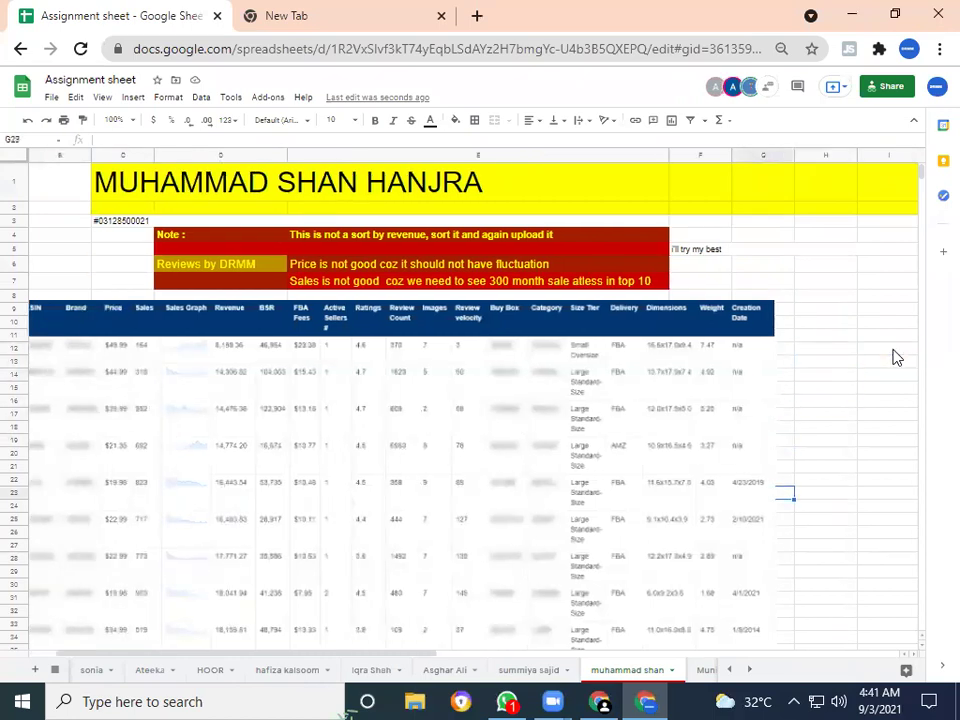
{"action": "key", "text": "Up"}
{"action": "key", "text": "Up"}
{"action": "key", "text": "Up"}
{"action": "key", "text": "Up"}
{"action": "key", "text": "Right"}
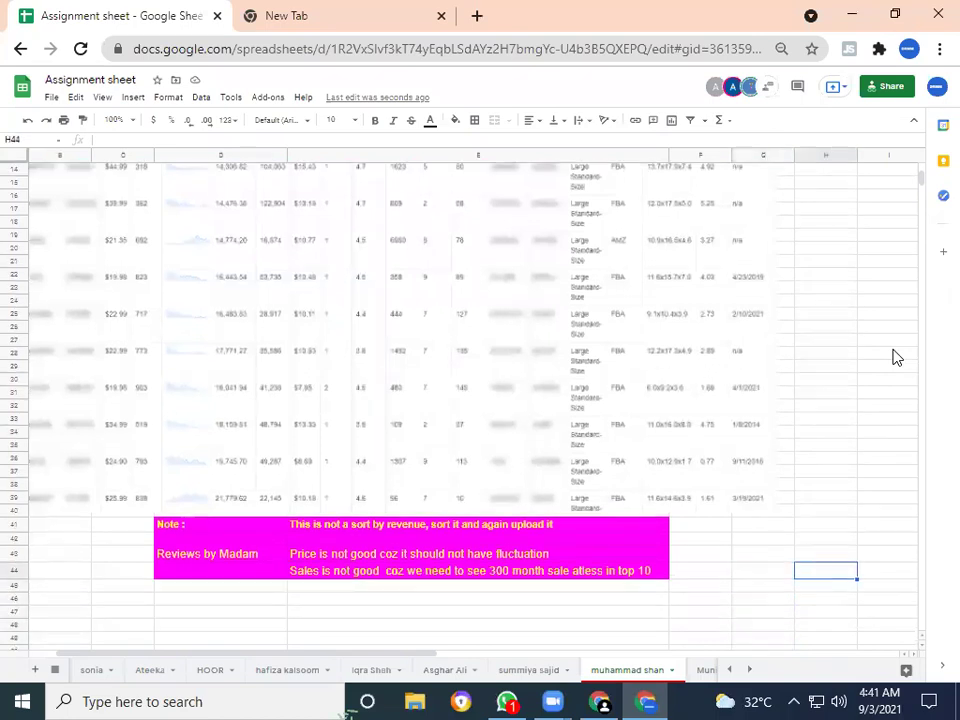
- Enlarge the product data image and reposition it so its header row sits at about row 16 for reading
{"action": "left_click", "coordinate": [399, 331]}
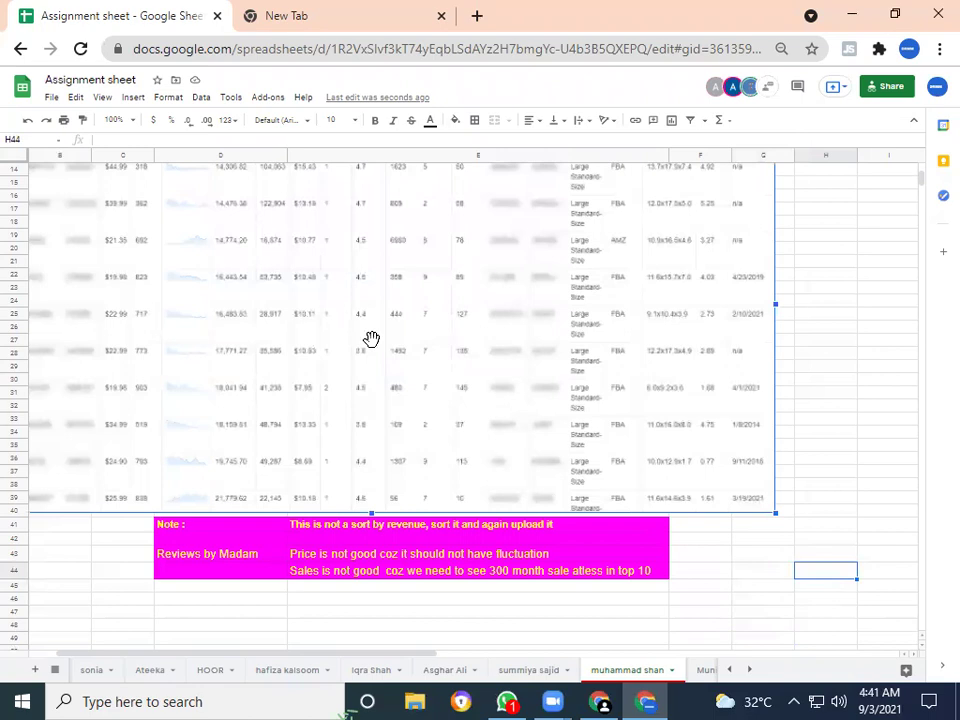
{"action": "left_click_drag", "start_coordinate": [503, 350], "coordinate": [585, 358]}
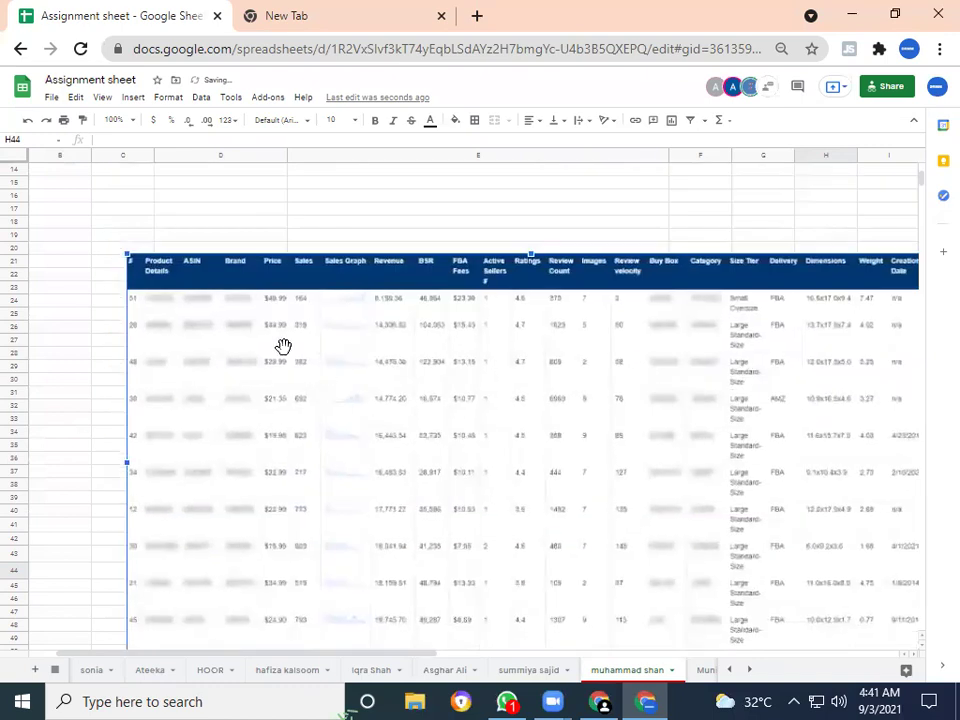
{"action": "left_click_drag", "start_coordinate": [127, 251], "coordinate": [43, 167]}
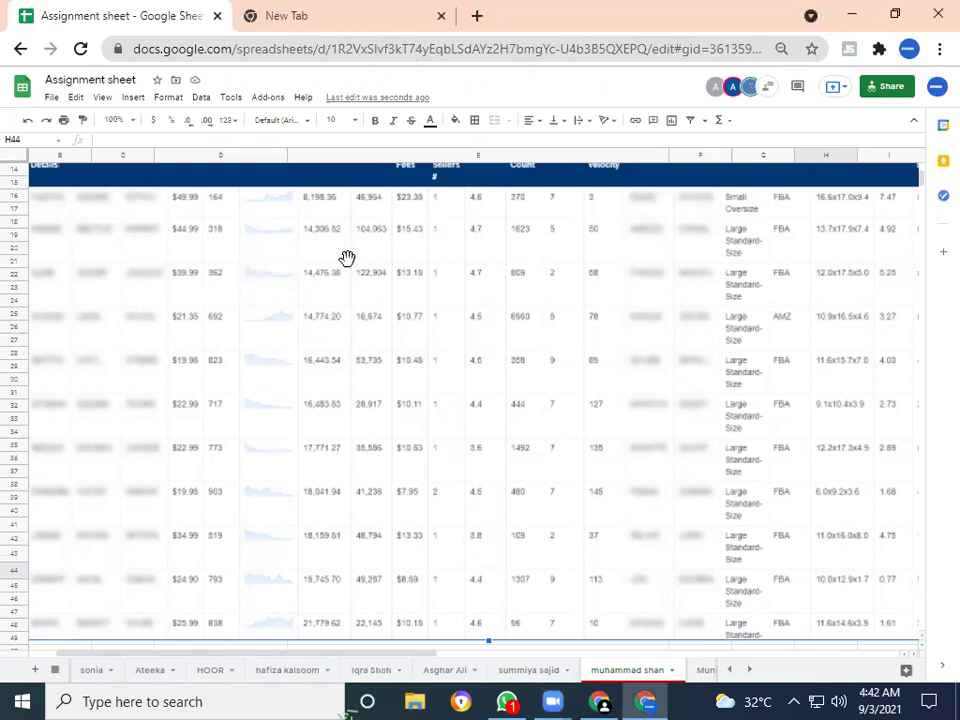
{"action": "left_click_drag", "start_coordinate": [385, 300], "coordinate": [397, 342]}
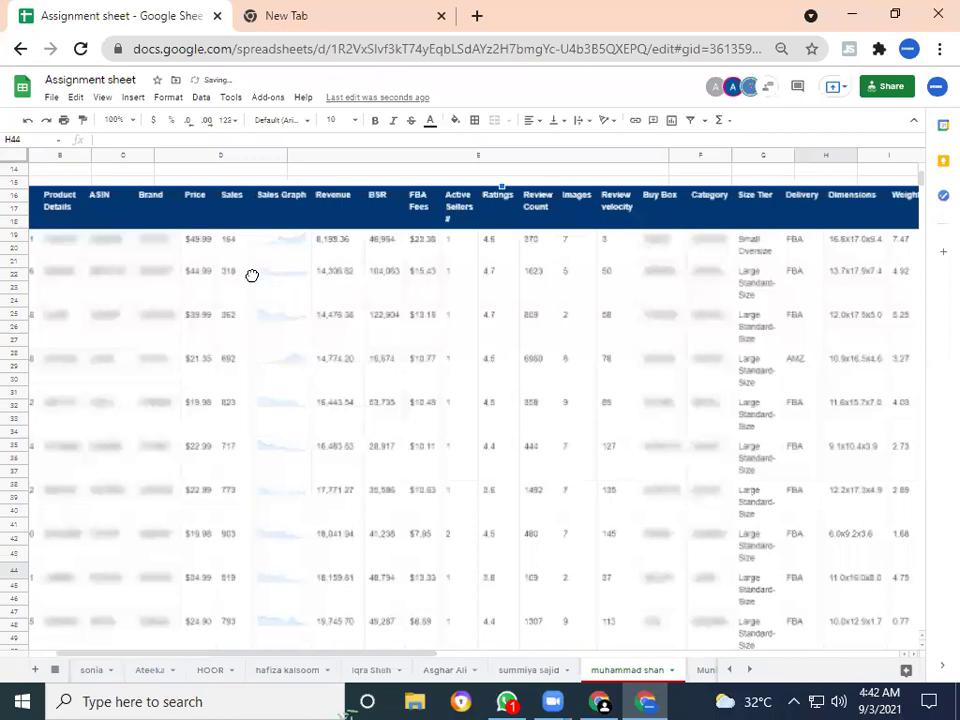
- Shrink the product data image and move it so it spans rows 15 to 43, uncovering the review comment in row 44, and deselect it
{"action": "key", "text": "Right"}
{"action": "key", "text": "Right"}
{"action": "key", "text": "Right"}
{"action": "left_click_drag", "start_coordinate": [55, 189], "coordinate": [212, 294]}
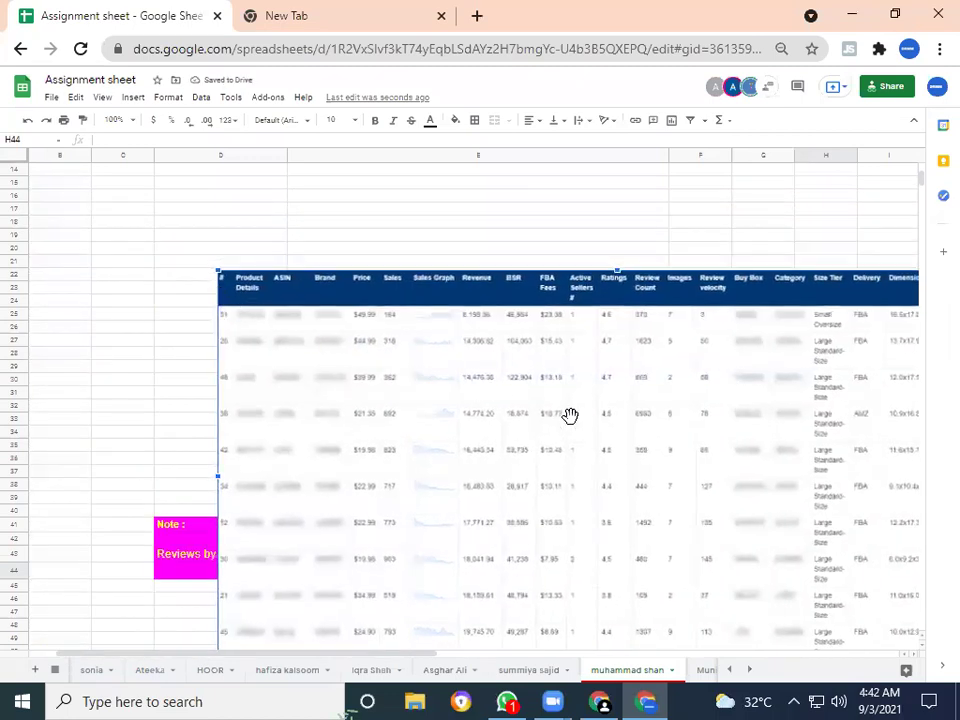
{"action": "left_click_drag", "start_coordinate": [450, 349], "coordinate": [343, 279]}
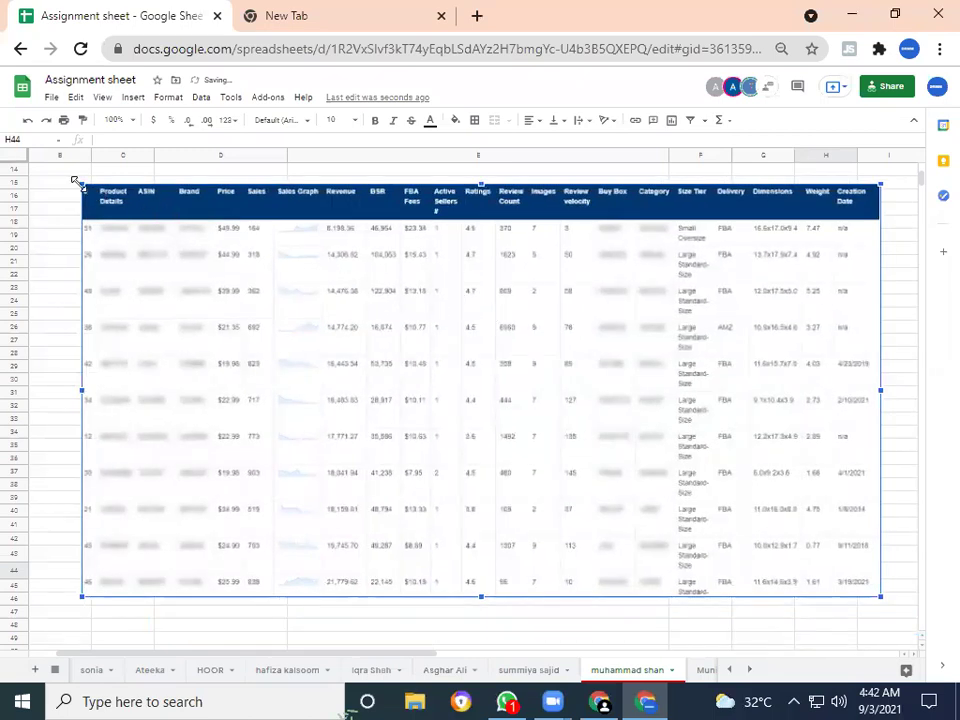
{"action": "left_click_drag", "start_coordinate": [80, 185], "coordinate": [137, 210]}
{"action": "left_click_drag", "start_coordinate": [439, 364], "coordinate": [381, 332]}
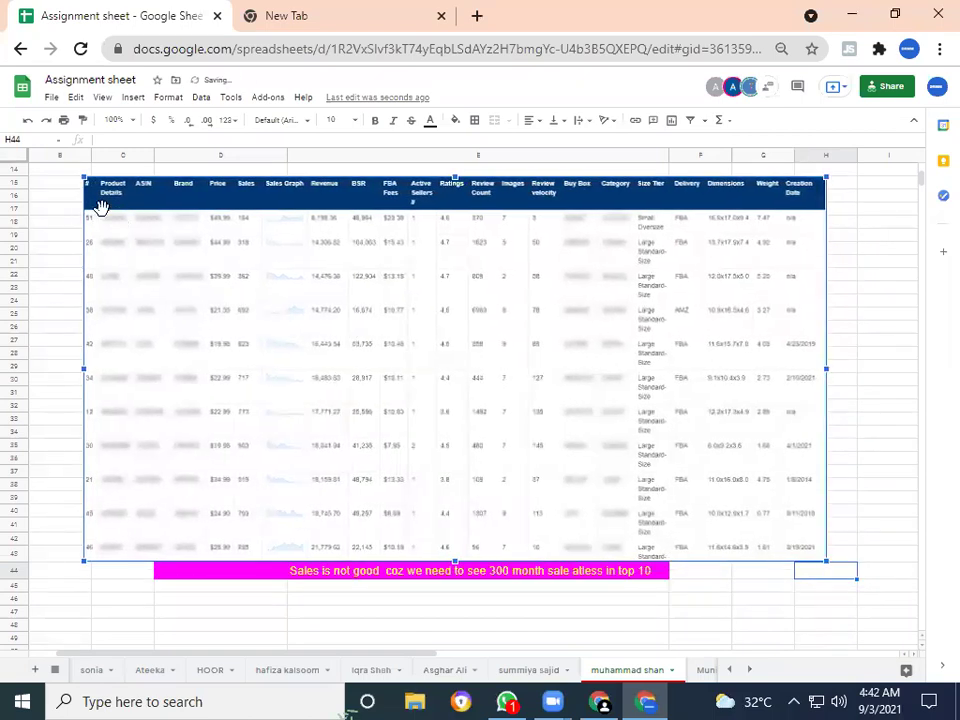
{"action": "left_click", "coordinate": [56, 184]}
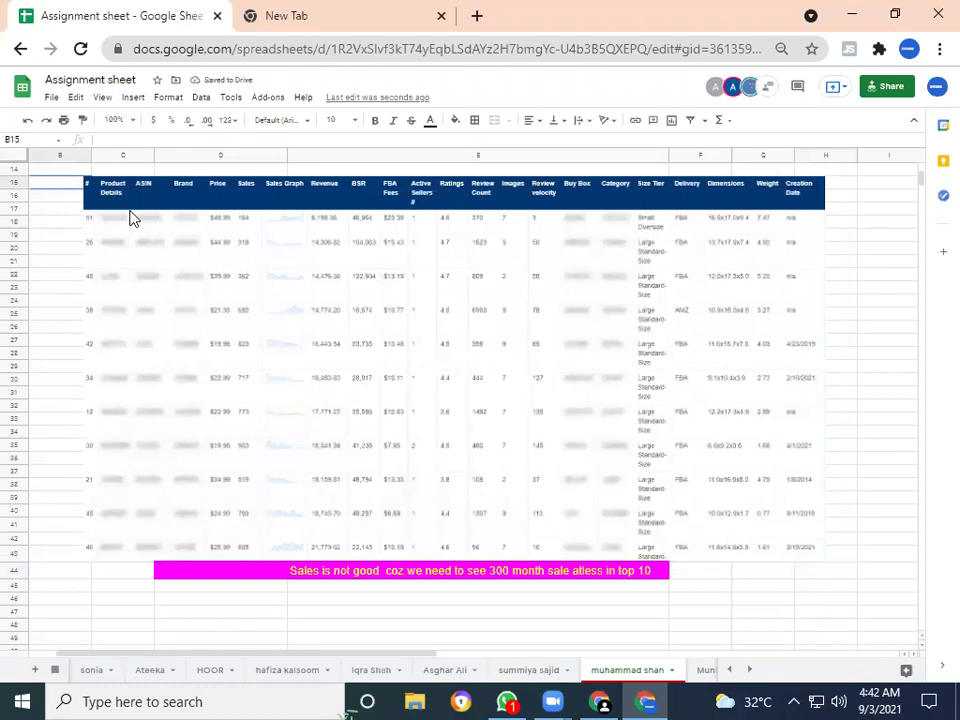
- Shift the product data image slightly right so its left edge lies inside column C, and select cell H47 below it
{"action": "left_click", "coordinate": [139, 208]}
{"action": "left_click_drag", "start_coordinate": [126, 210], "coordinate": [164, 216]}
{"action": "left_click", "coordinate": [64, 250]}
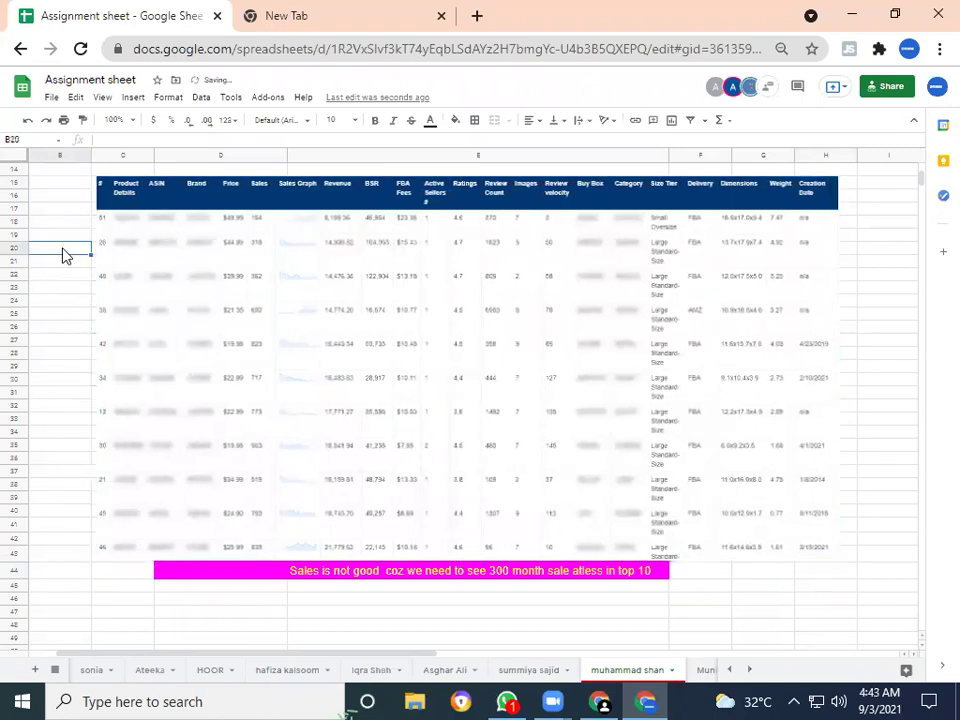
{"action": "left_click", "coordinate": [797, 612]}
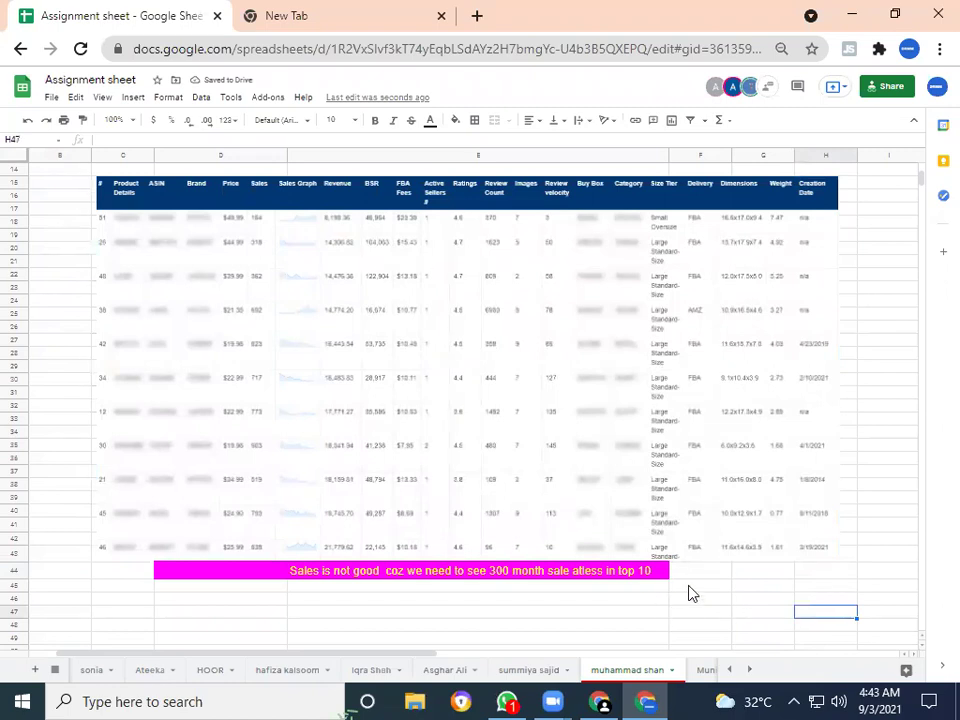
- Enlarge the product data image from its lower corner until it reaches row 47, and select cell B27 beside it
{"action": "left_click", "coordinate": [305, 330]}
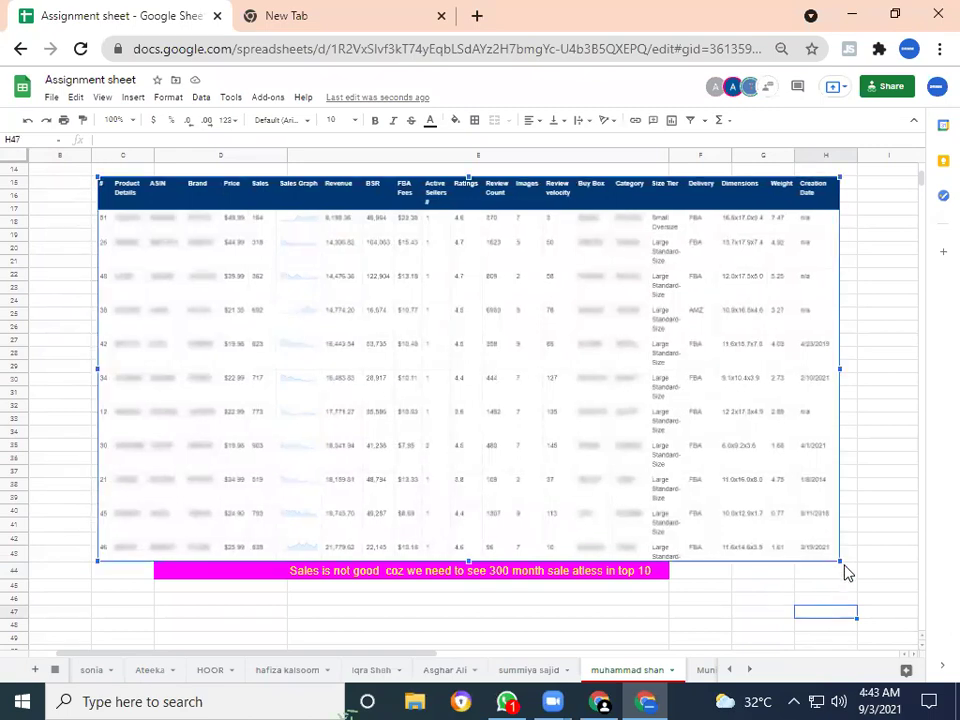
{"action": "left_click_drag", "start_coordinate": [841, 566], "coordinate": [904, 613]}
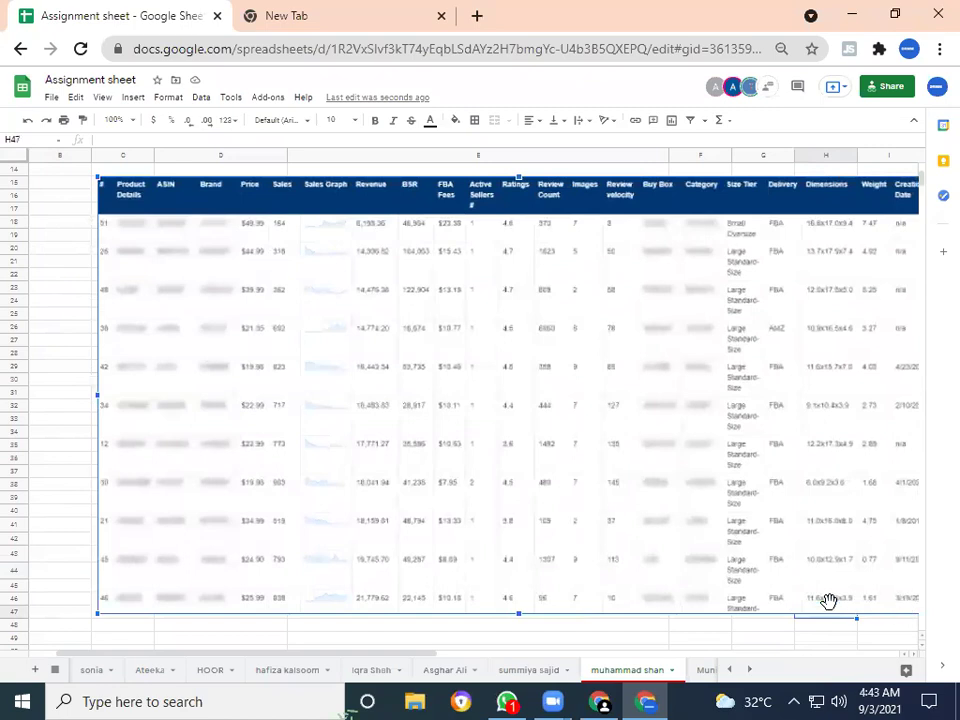
{"action": "left_click", "coordinate": [71, 347]}
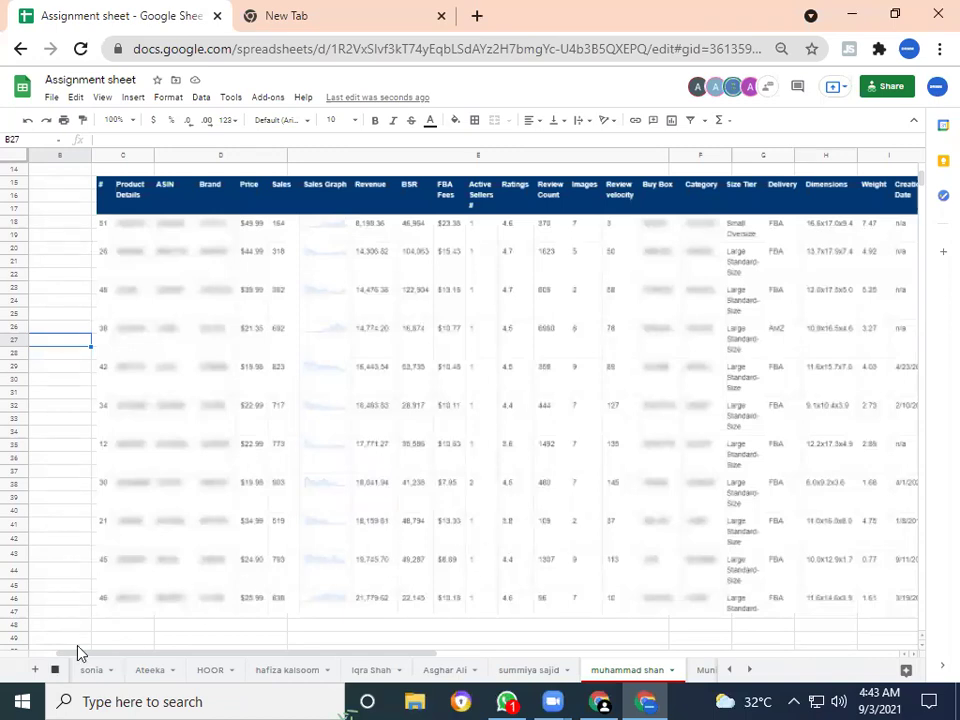
- Switch to the following student's sheet and follow its "us hunt" link to cell A309
{"action": "left_click", "coordinate": [55, 669]}
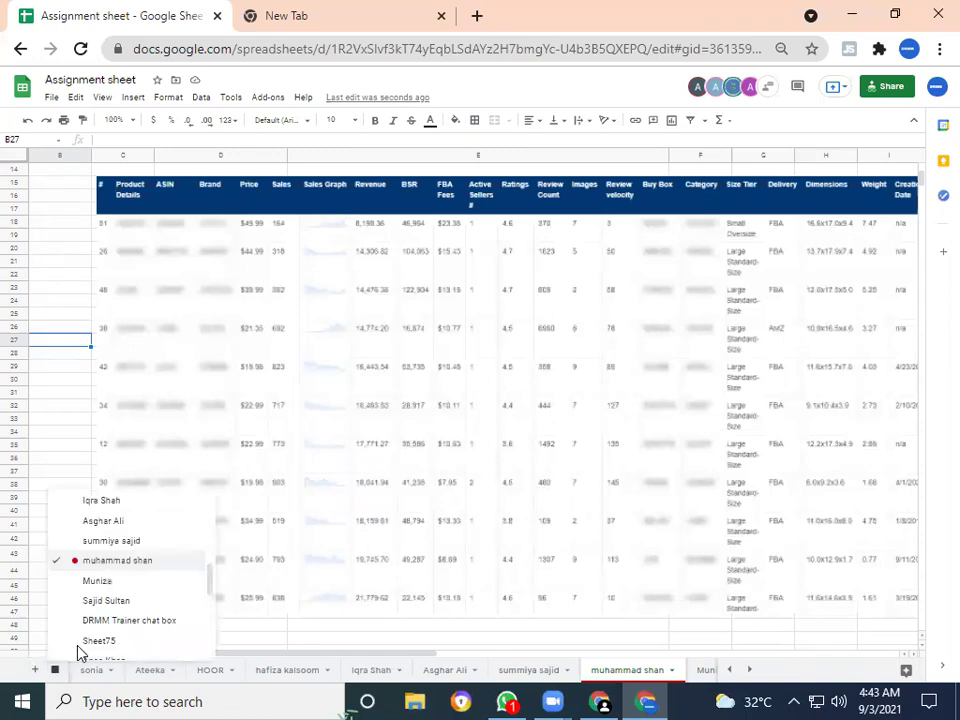
{"action": "left_click", "coordinate": [143, 588]}
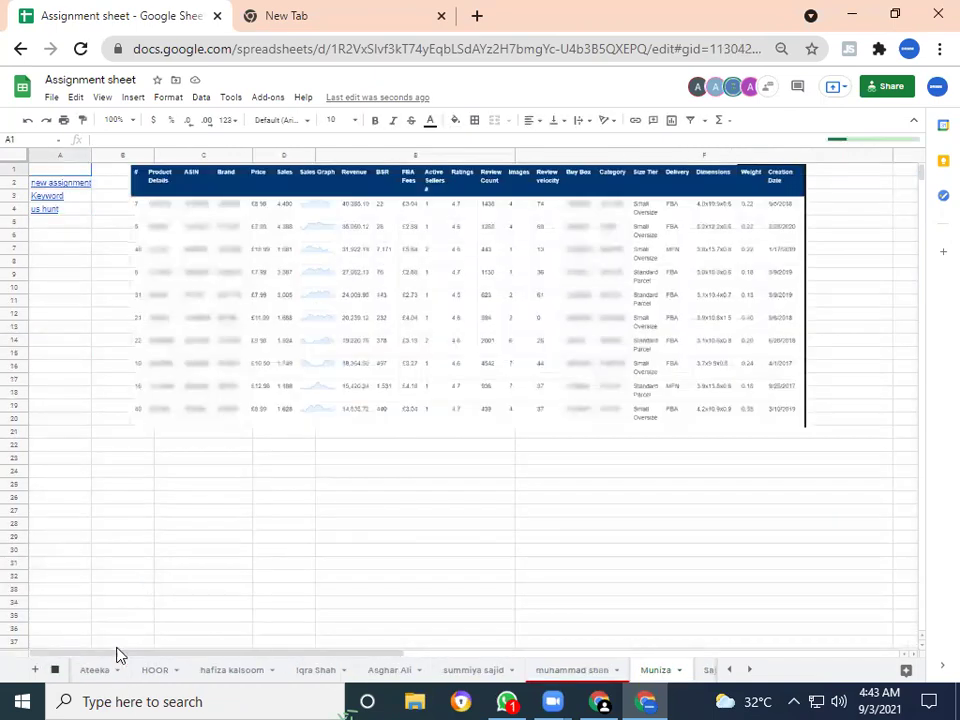
{"action": "left_click", "coordinate": [55, 669]}
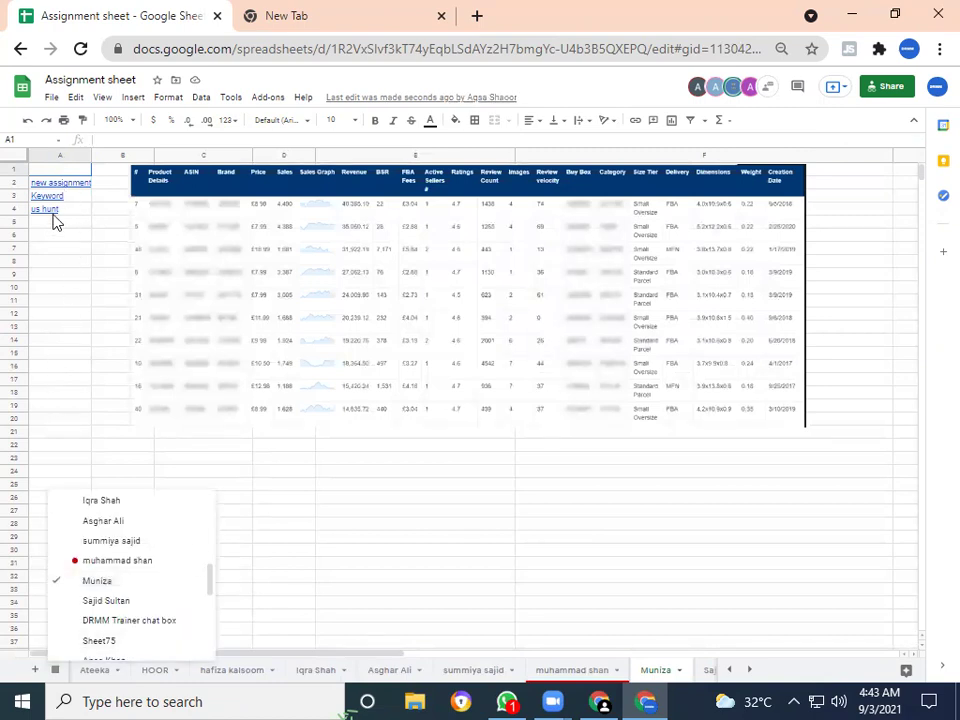
{"action": "mouse_move", "coordinate": [50, 222]}
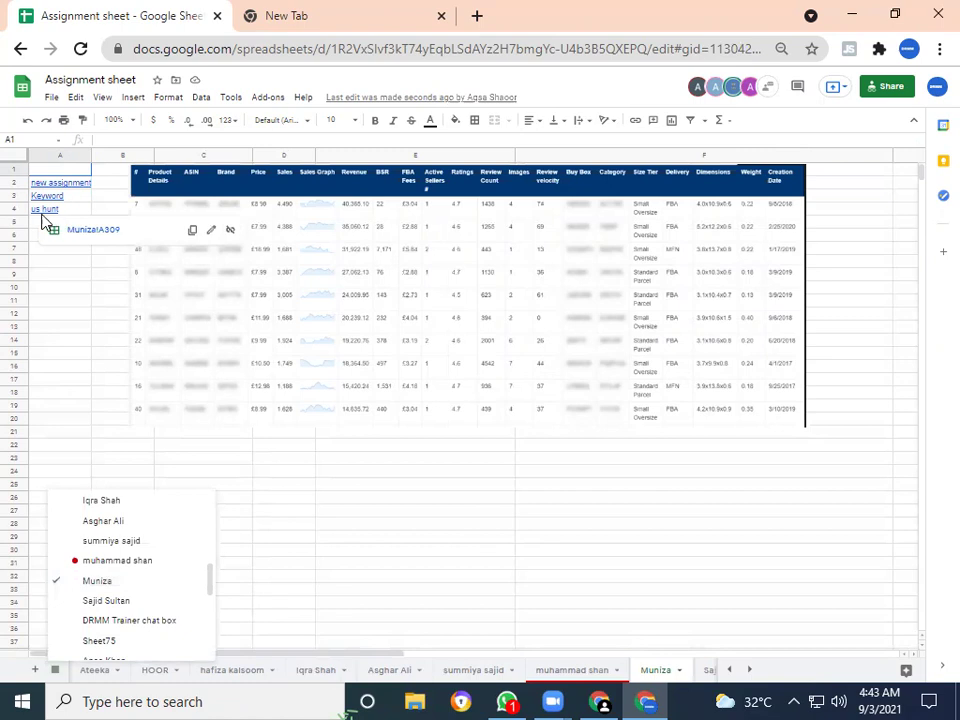
{"action": "left_click", "coordinate": [96, 231]}
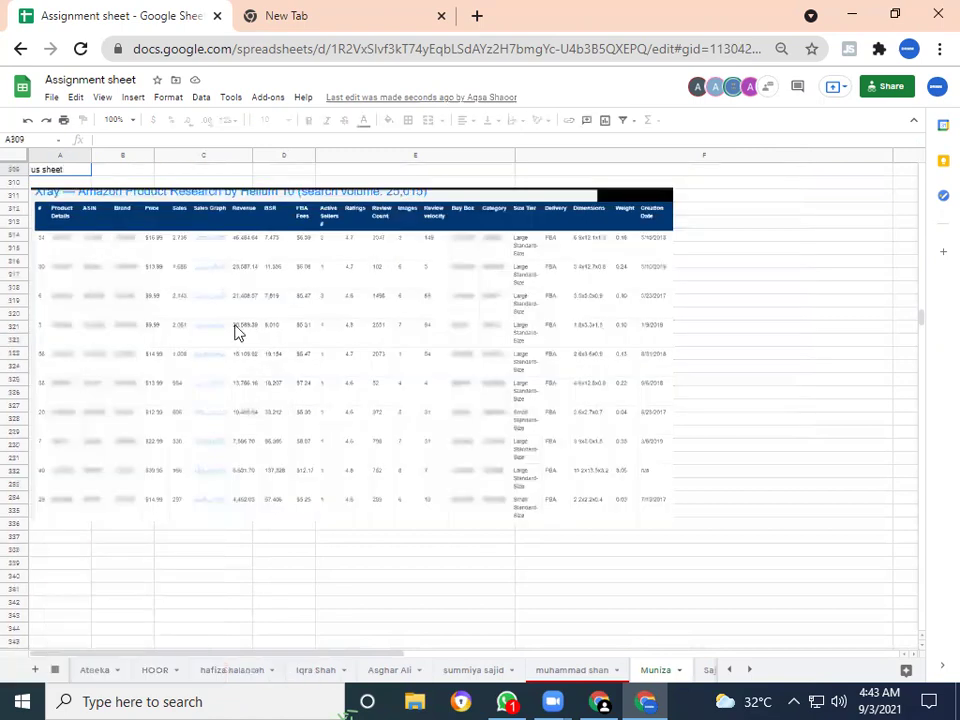
- Enlarge the US product data image, move its header row to about row 309, and deselect it by selecting cell F345
{"action": "left_click", "coordinate": [296, 449]}
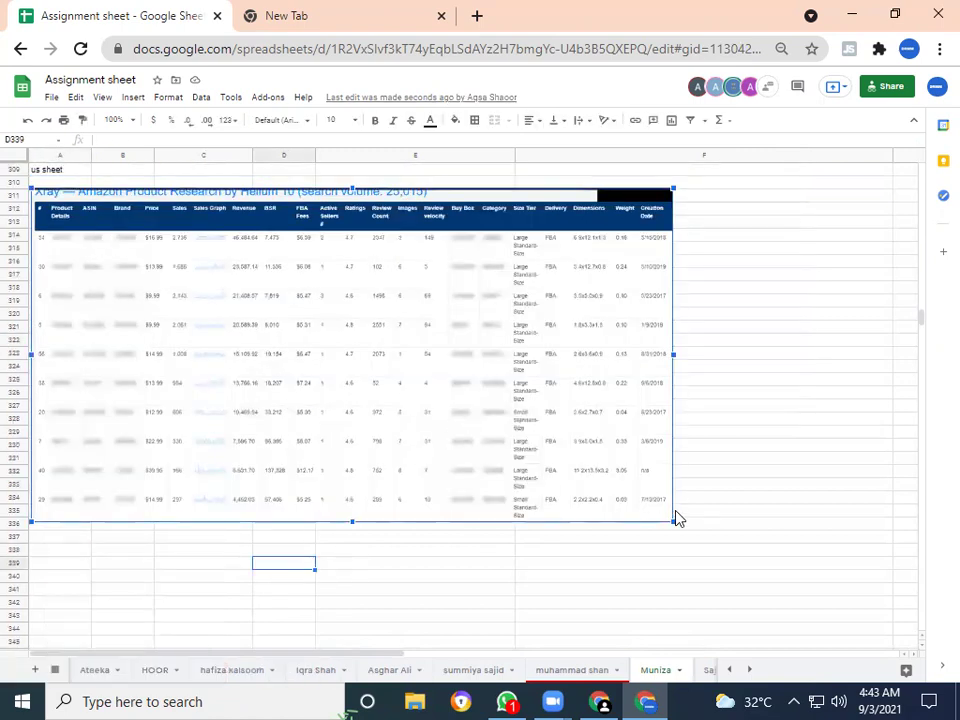
{"action": "left_click_drag", "start_coordinate": [672, 520], "coordinate": [932, 633]}
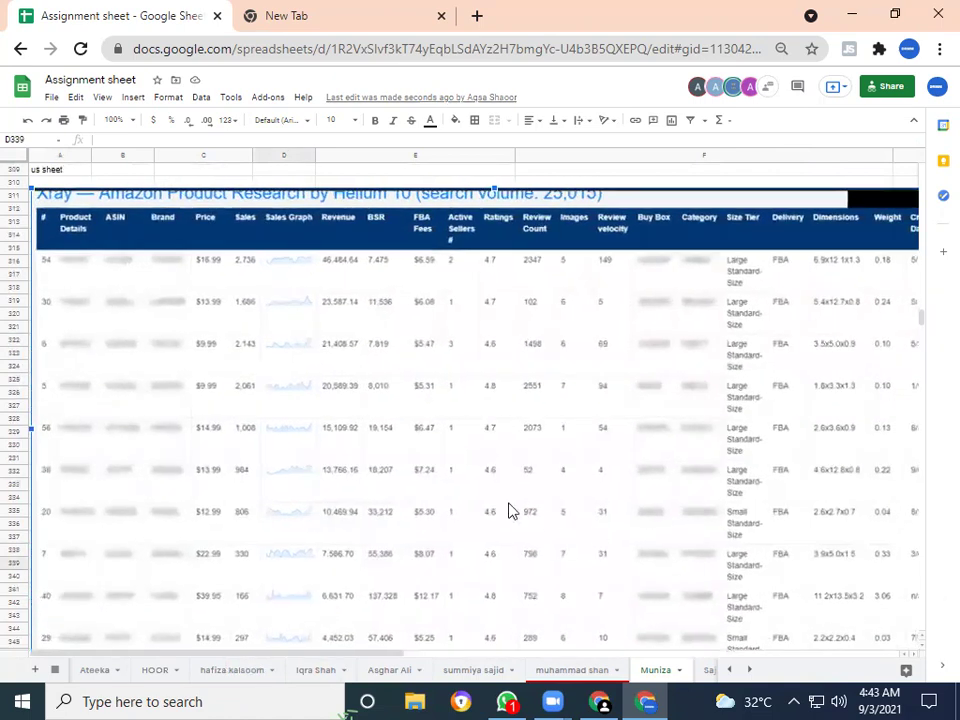
{"action": "left_click_drag", "start_coordinate": [424, 429], "coordinate": [436, 386]}
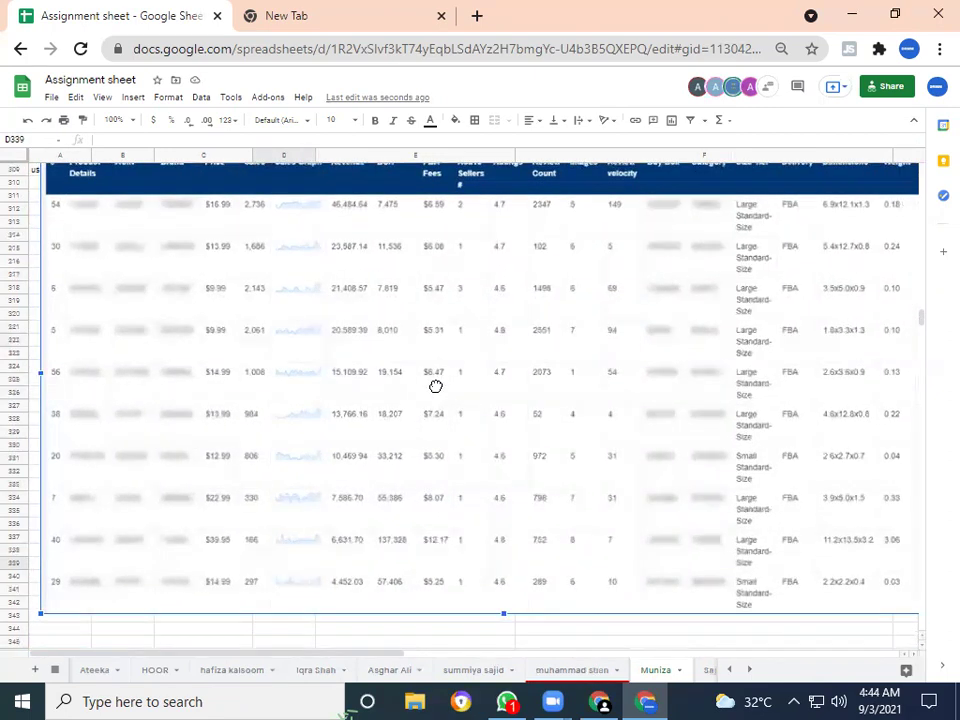
{"action": "mouse_move", "coordinate": [436, 386]}
{"action": "left_mouse_down"}
{"action": "mouse_move", "coordinate": [436, 403]}
{"action": "mouse_move", "coordinate": [424, 401]}
{"action": "left_mouse_up"}
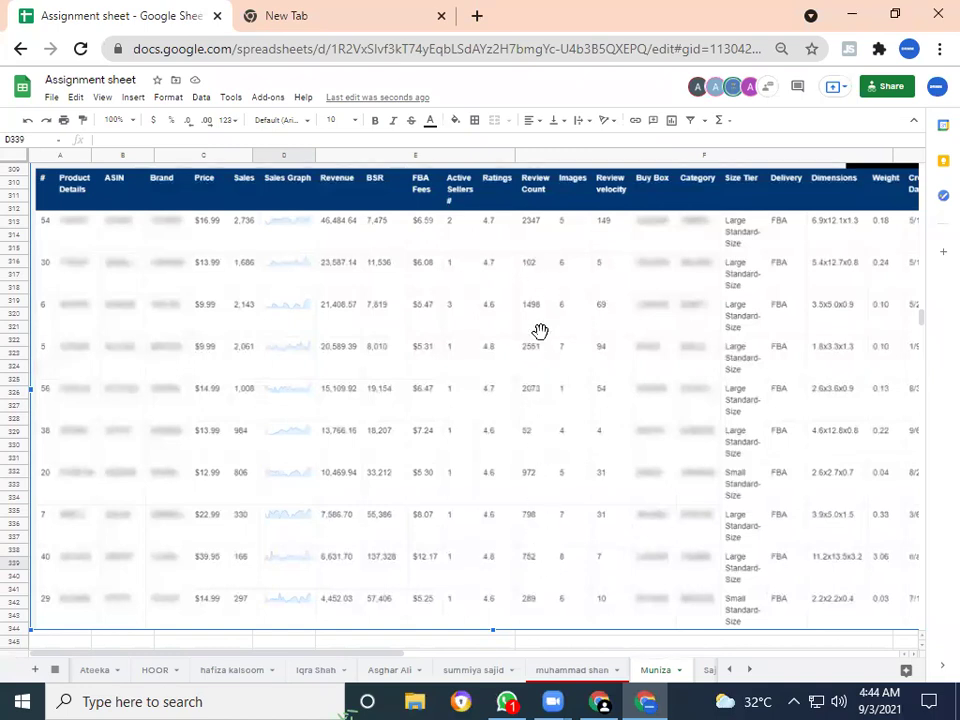
{"action": "left_click", "coordinate": [677, 646]}
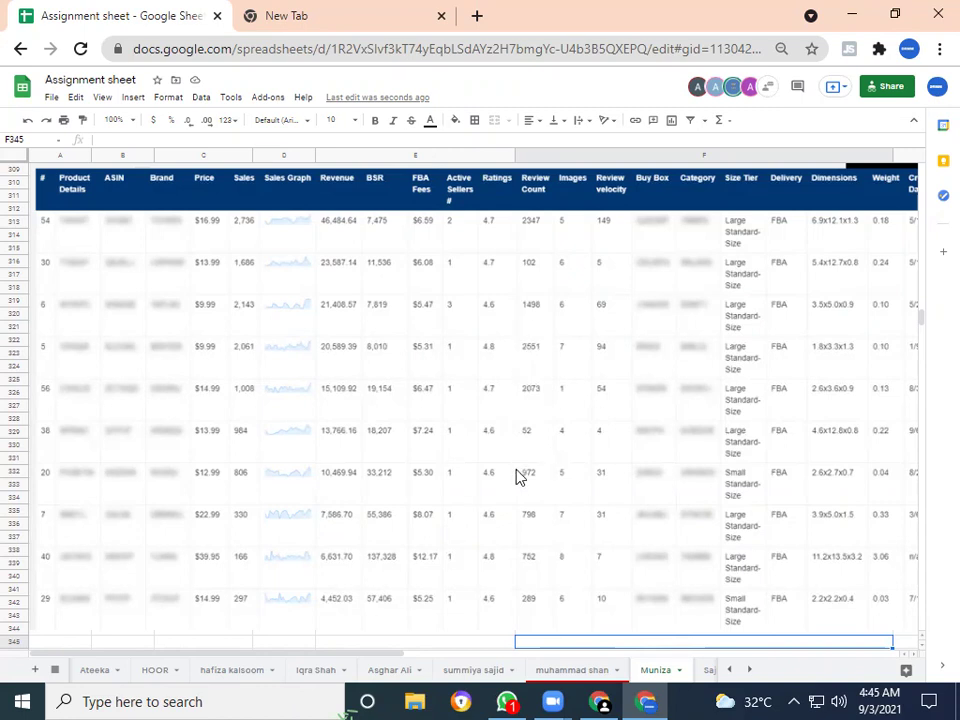
- Examine the US image's columns through Creation Date, going from cell G345 to H345 and up column H to H325
{"action": "key", "text": "Right"}
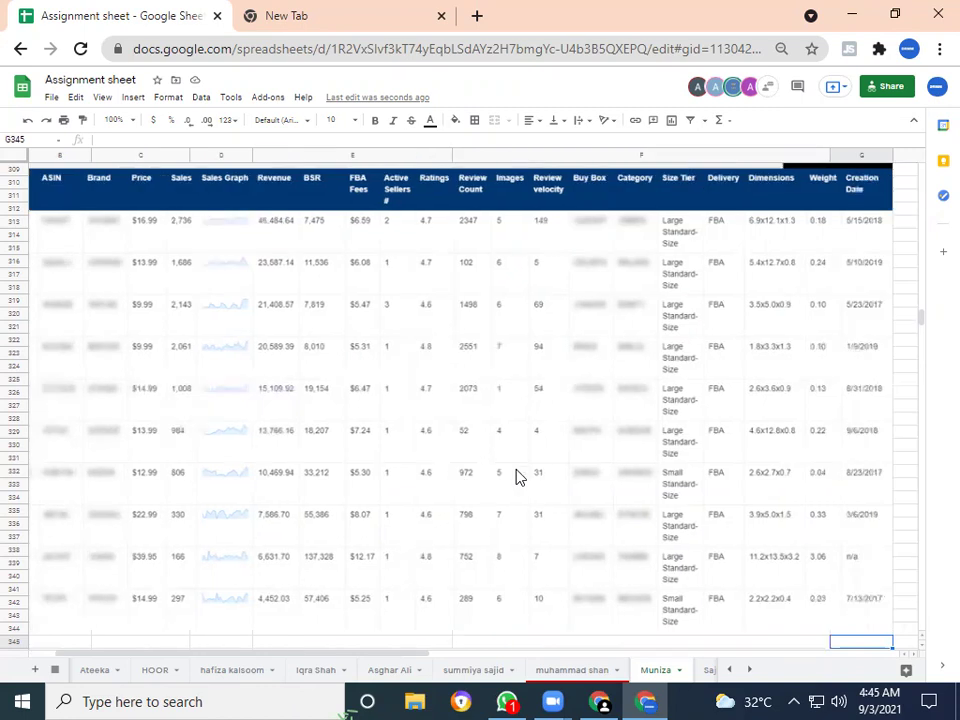
{"action": "key", "text": "Right"}
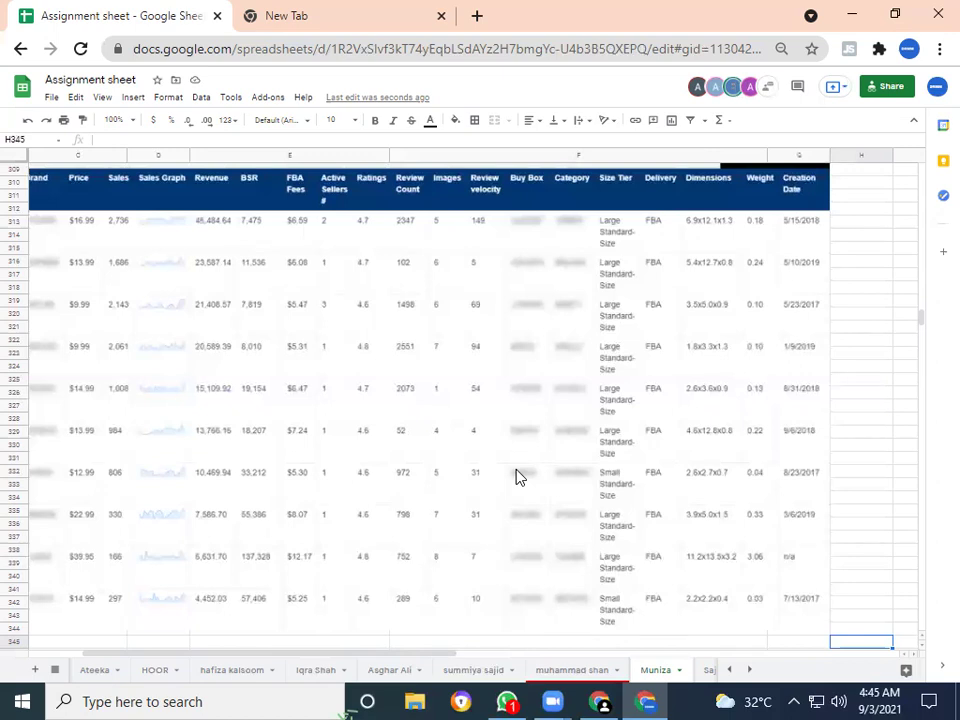
{"action": "key", "text": "Up"}
{"action": "key", "text": "Up"}
{"action": "key", "text": "Up"}
{"action": "key", "text": "Up"}
{"action": "key", "text": "Up"}
{"action": "key", "text": "Up"}
{"action": "key", "text": "Up"}
{"action": "key", "text": "Up"}
{"action": "key", "text": "Up"}
{"action": "key", "text": "Up"}
{"action": "key", "text": "Up"}
{"action": "key", "text": "Up"}
{"action": "key", "text": "Up"}
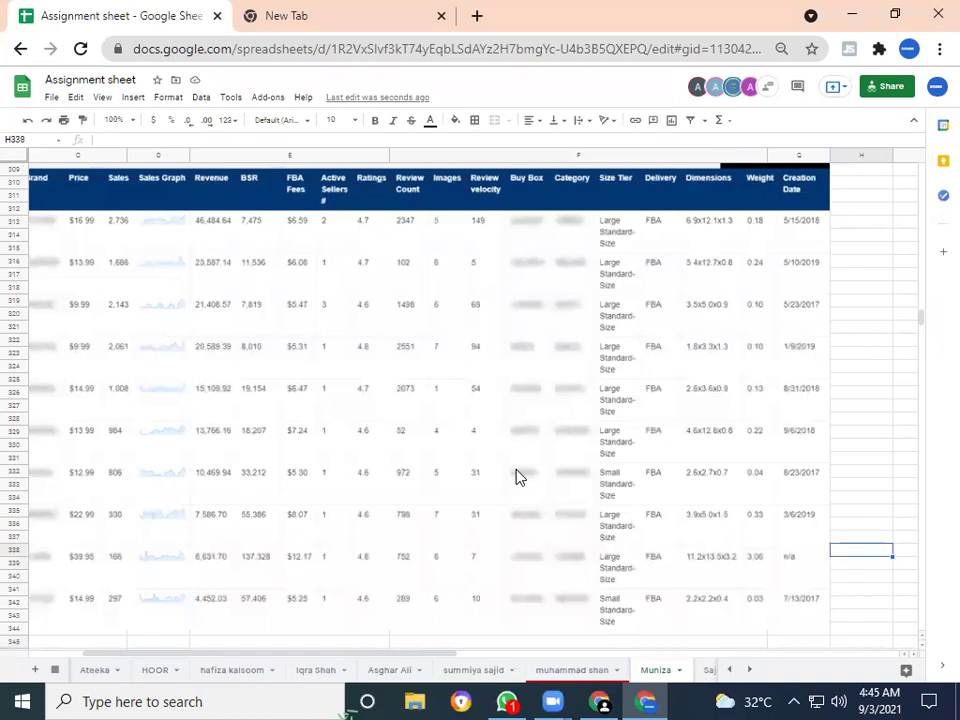
{"action": "key", "text": "Up"}
{"action": "key", "text": "Up"}
{"action": "key", "text": "Up"}
{"action": "key", "text": "Up"}
{"action": "key", "text": "Up"}
{"action": "key", "text": "Up"}
{"action": "key", "text": "Up"}
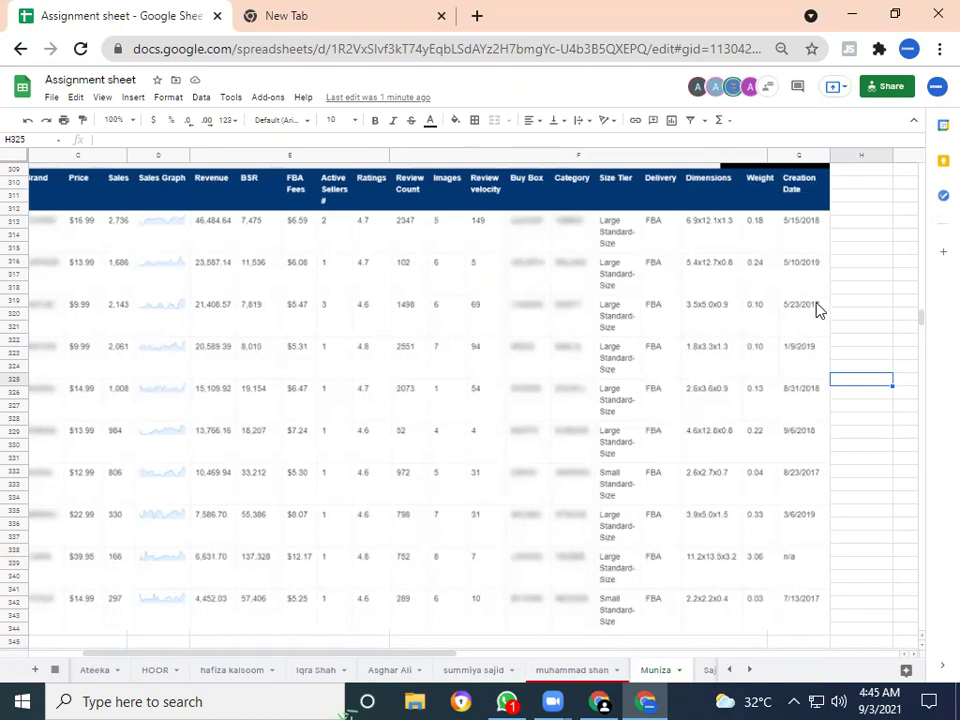
- Examine the lower product rows from cell H338 down to row 347, and return along that row to column A
{"action": "left_click", "coordinate": [869, 553]}
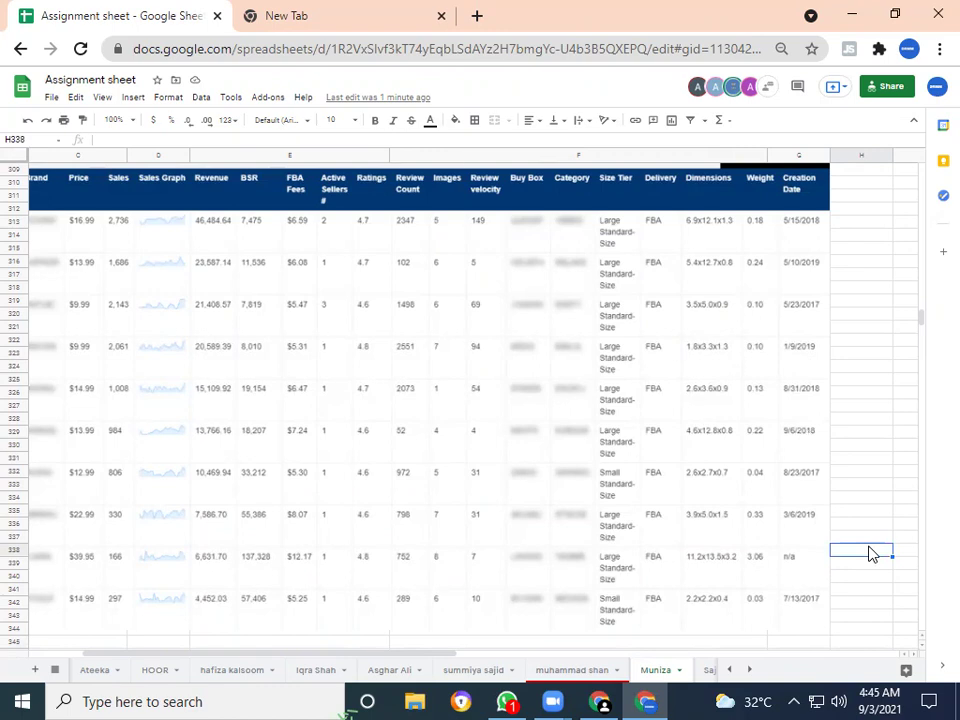
{"action": "key", "text": "Down"}
{"action": "key", "text": "Down"}
{"action": "key", "text": "Down"}
{"action": "key", "text": "Down"}
{"action": "key", "text": "Down"}
{"action": "key", "text": "Down"}
{"action": "key", "text": "Down"}
{"action": "key", "text": "Down"}
{"action": "key", "text": "Down"}
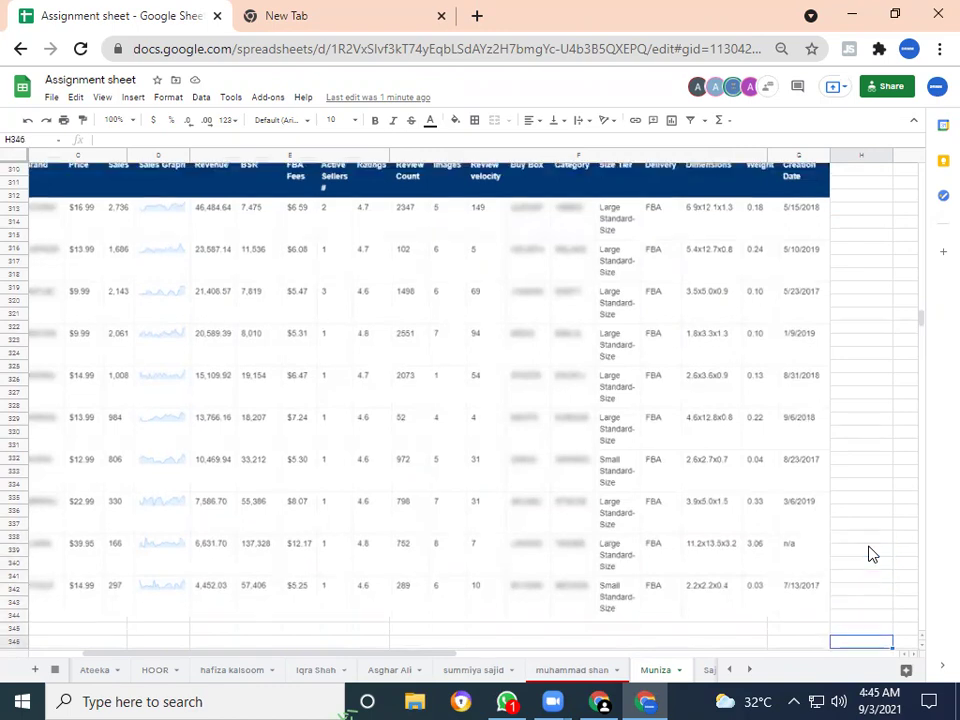
{"action": "key", "text": "Left"}
{"action": "key", "text": "Left"}
{"action": "key", "text": "Left"}
{"action": "key", "text": "Left"}
{"action": "key", "text": "Left"}
{"action": "key", "text": "Left"}
{"action": "key", "text": "Left"}
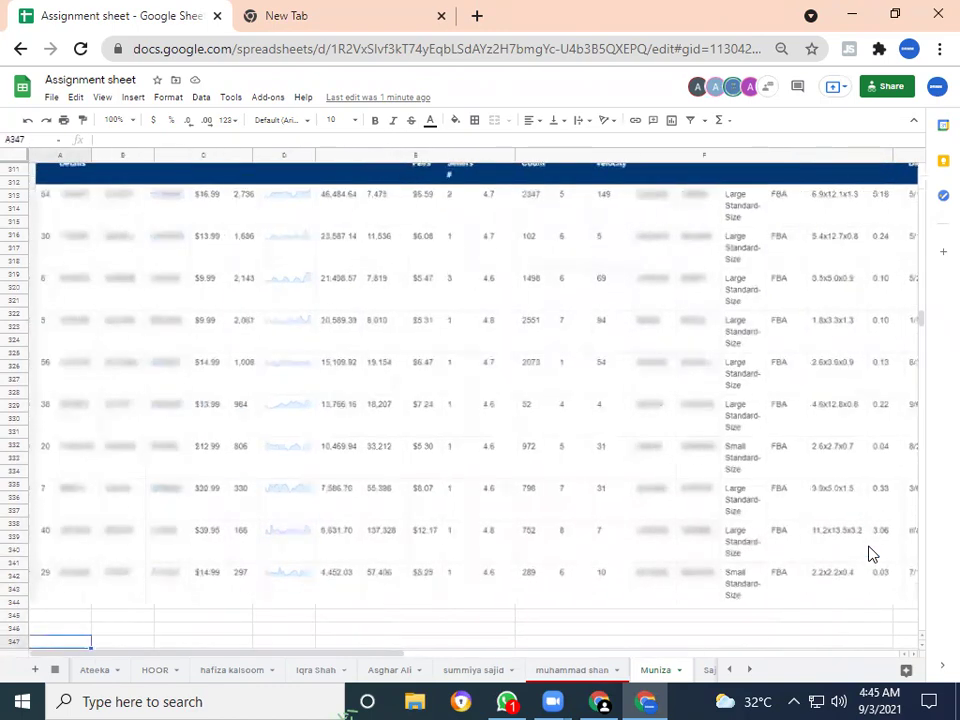
- Scan the US product data image across to its Creation Date column and back to cell A347
{"action": "key", "text": "Right"}
{"action": "key", "text": "Right"}
{"action": "key", "text": "Right"}
{"action": "key", "text": "Right"}
{"action": "key", "text": "Right"}
{"action": "key", "text": "Right"}
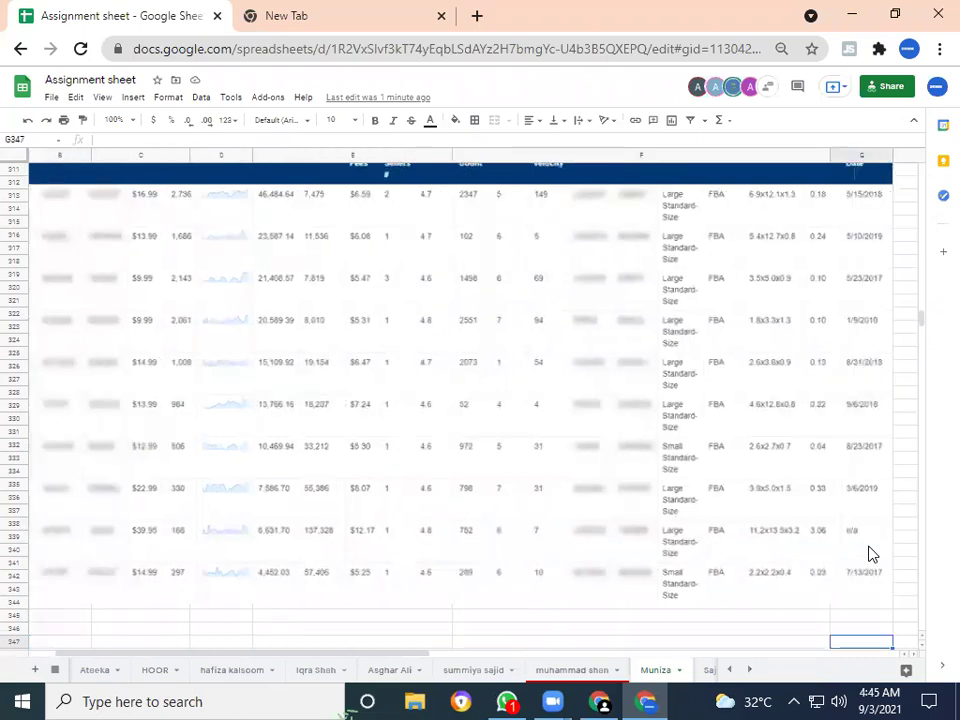
{"action": "key", "text": "Right"}
{"action": "key", "text": "Right"}
{"action": "key", "text": "Left"}
{"action": "key", "text": "Left"}
{"action": "key", "text": "Left"}
{"action": "key", "text": "Left"}
{"action": "key", "text": "Left"}
{"action": "key", "text": "Left"}
{"action": "key", "text": "Left"}
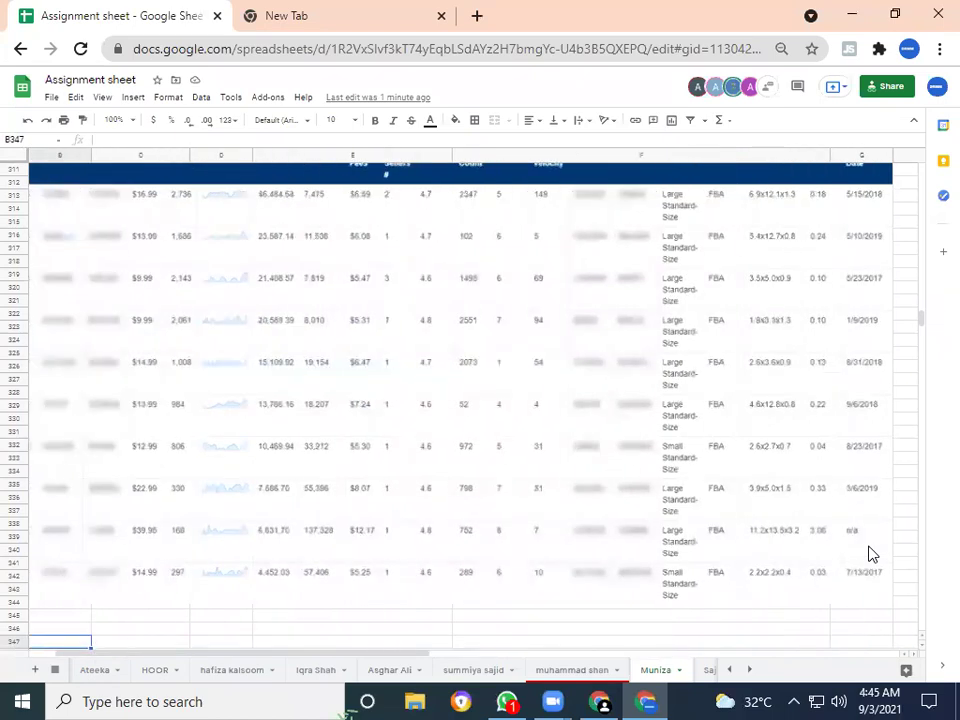
{"action": "key", "text": "Left"}
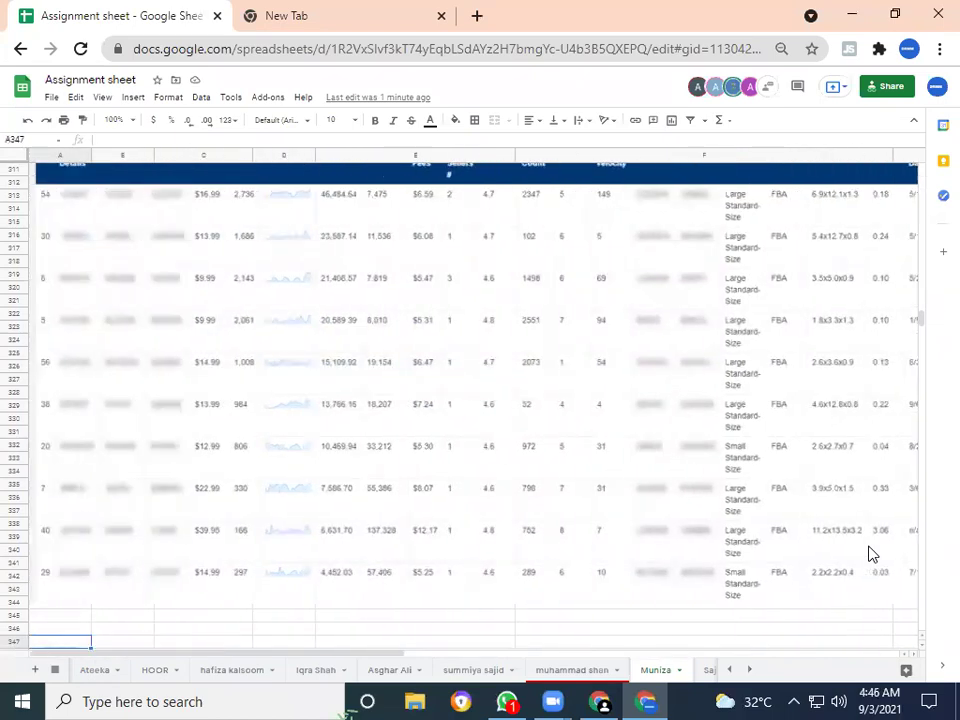